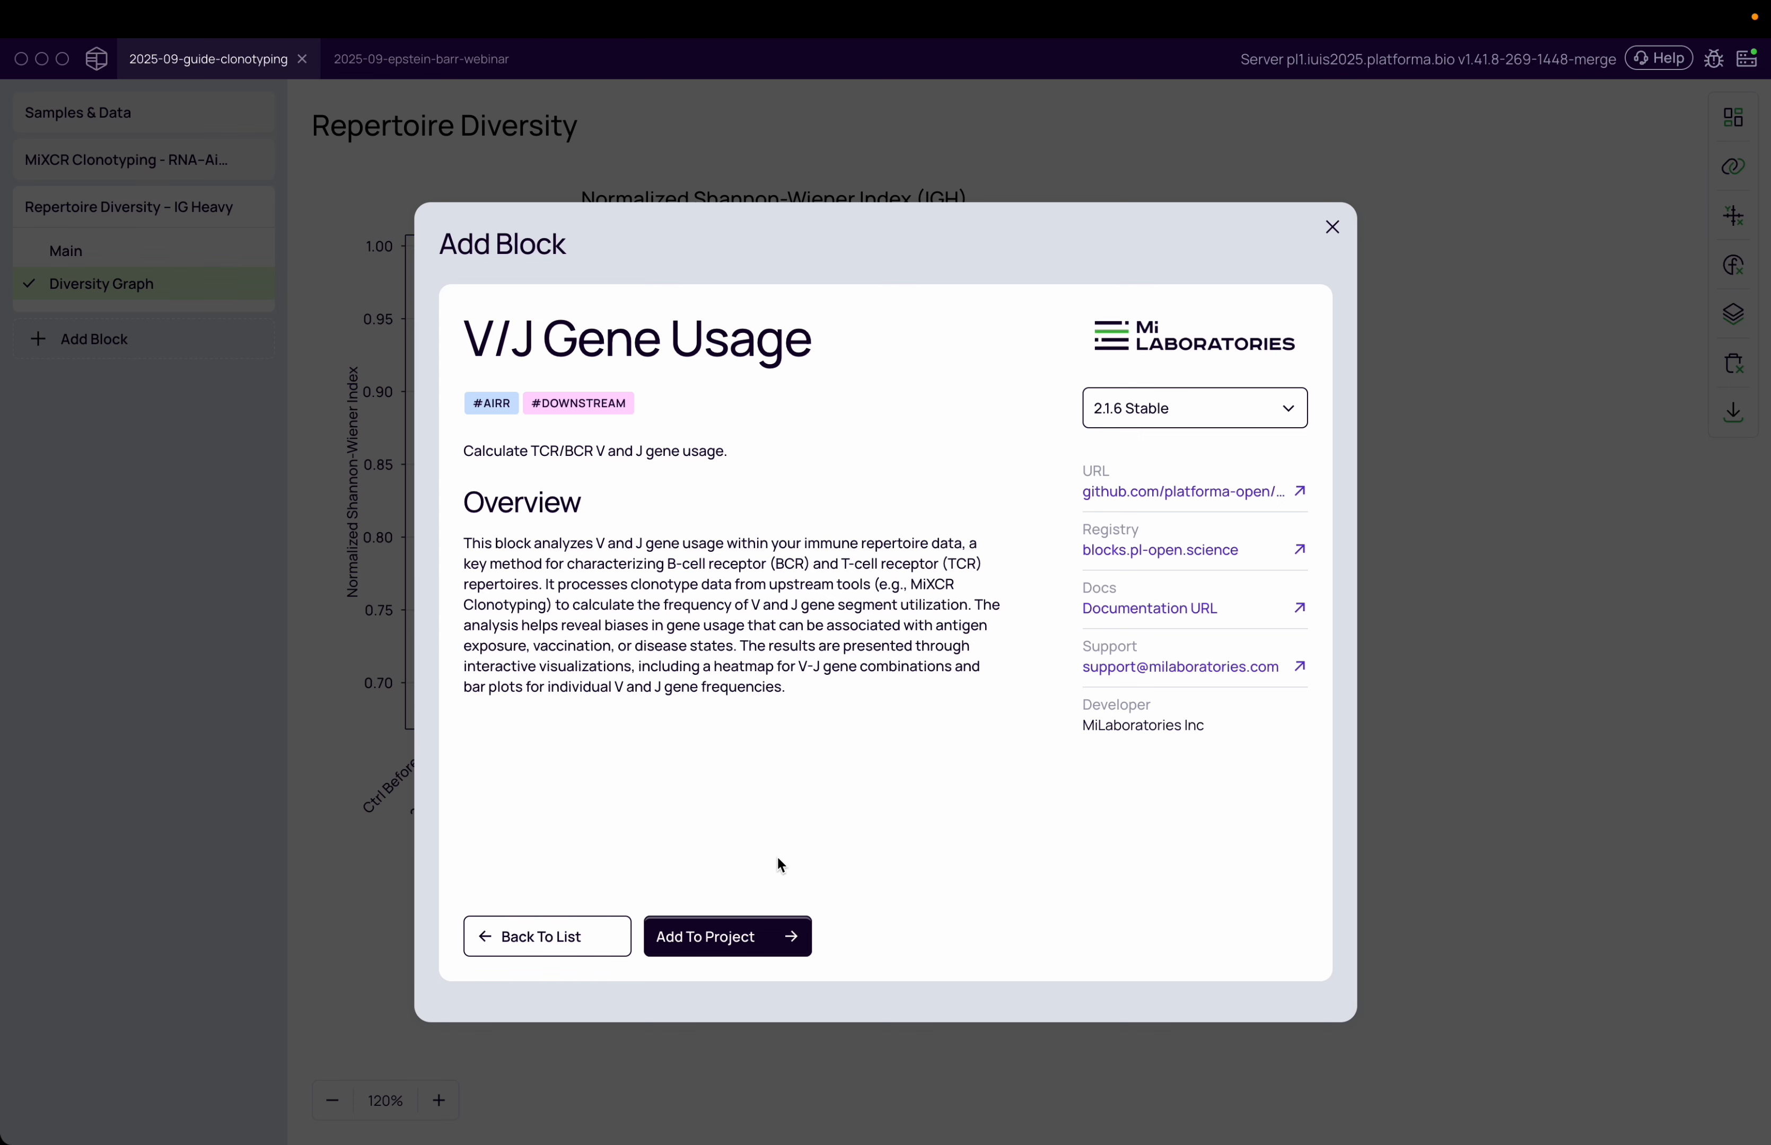
Add the V/J Gene Usage block to the project and select IG Heavy as its dataset
left_click(727, 937)
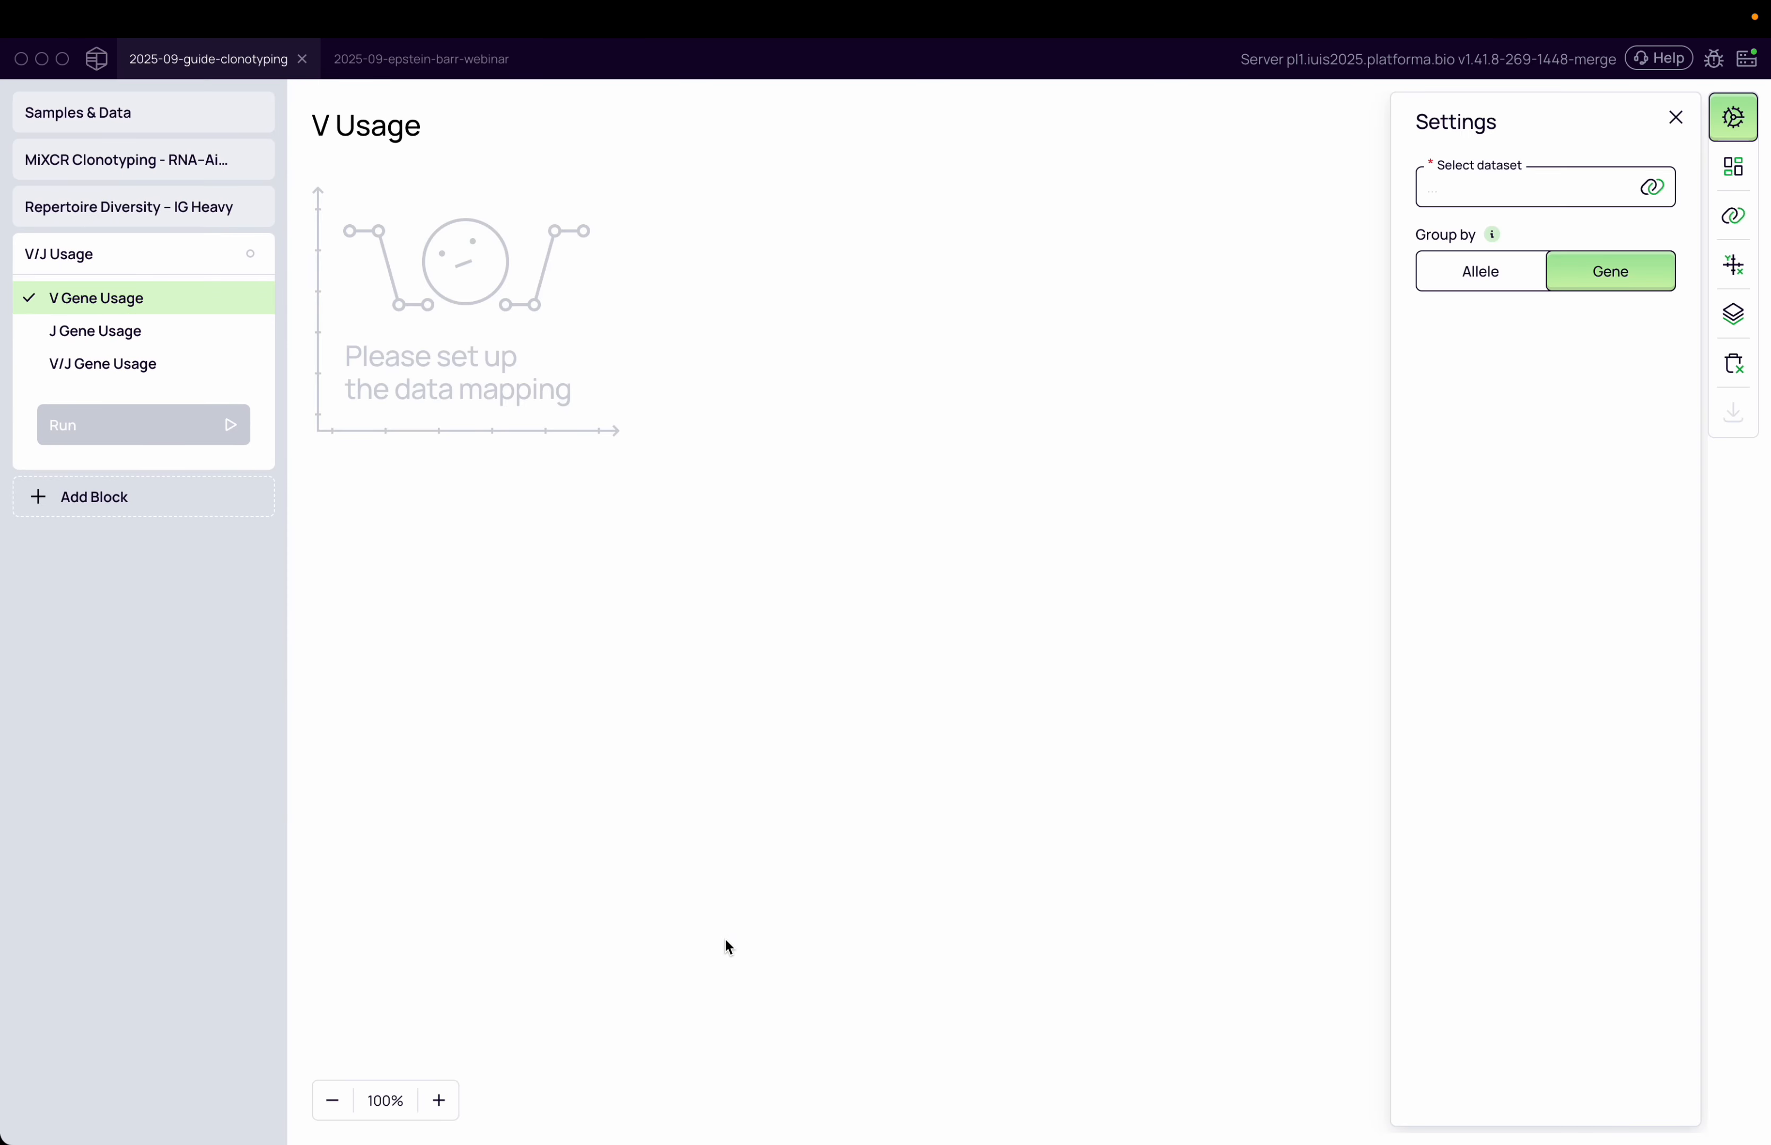
left_click(1493, 198)
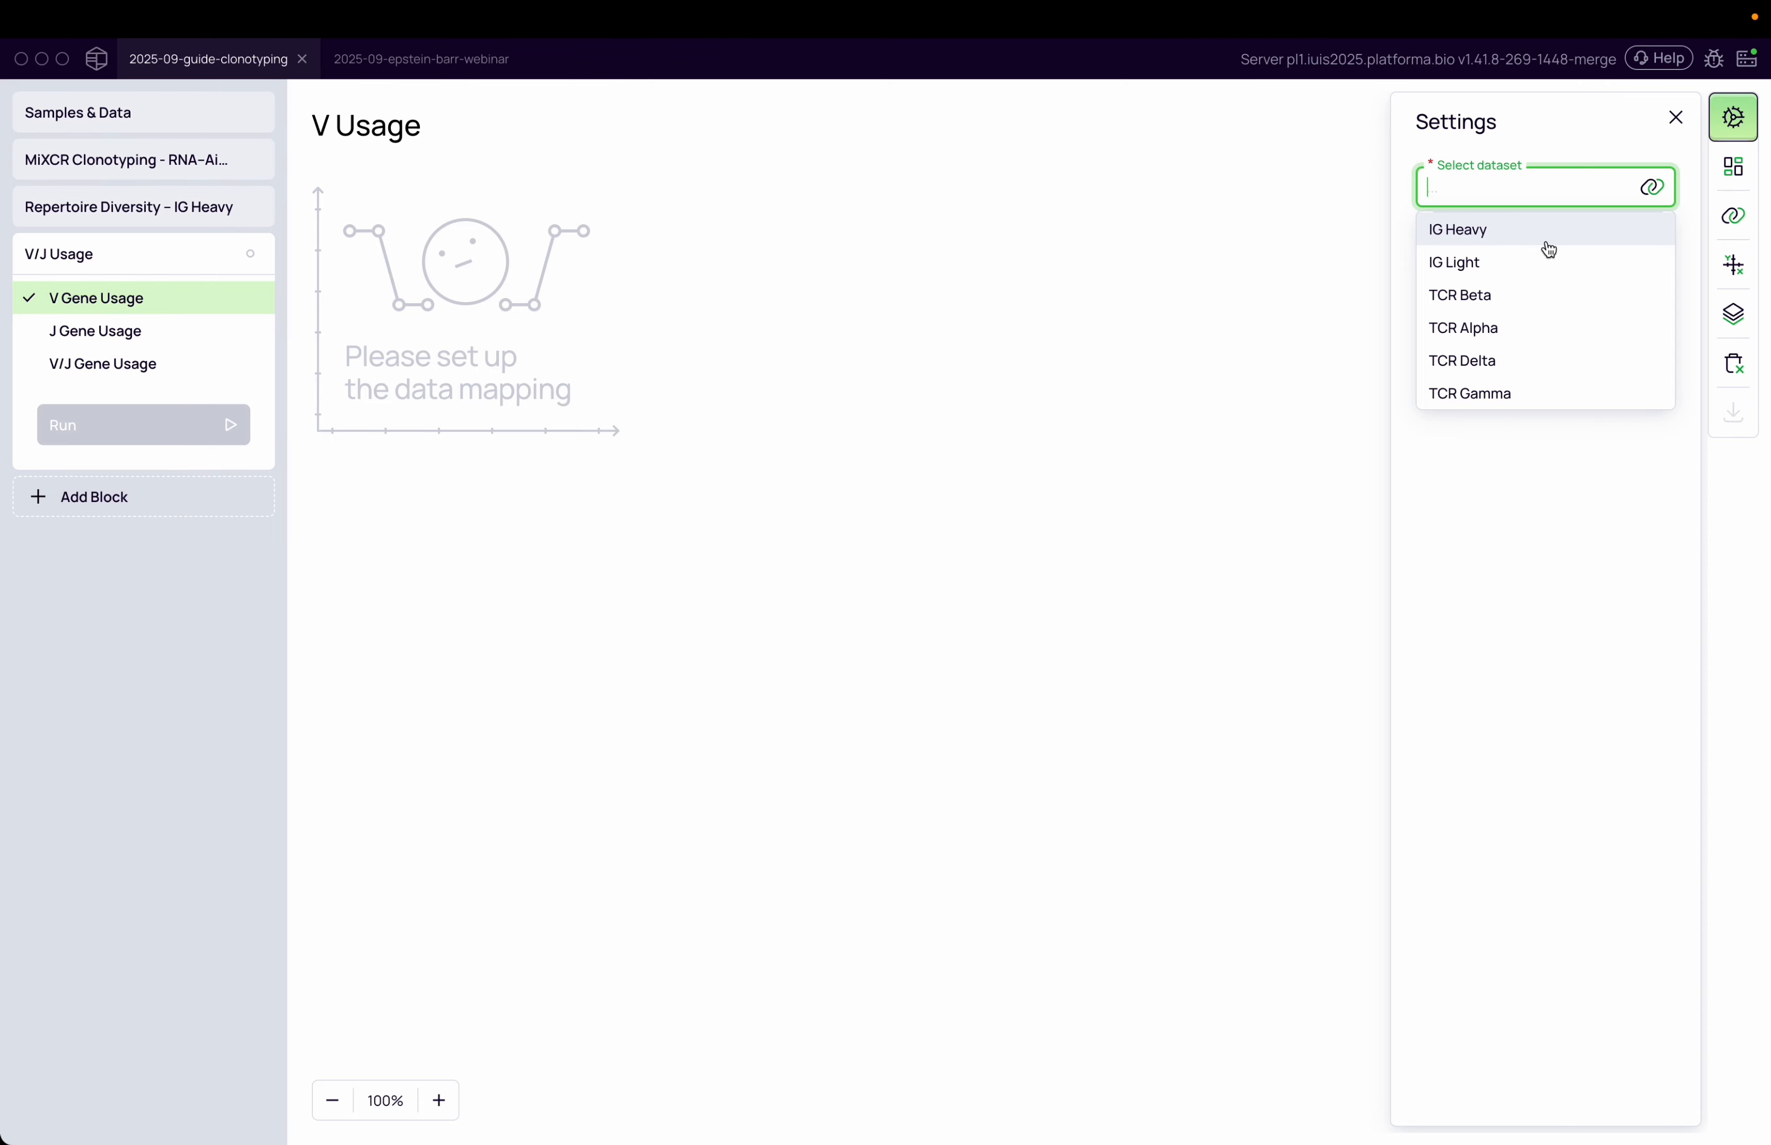
left_click(1559, 231)
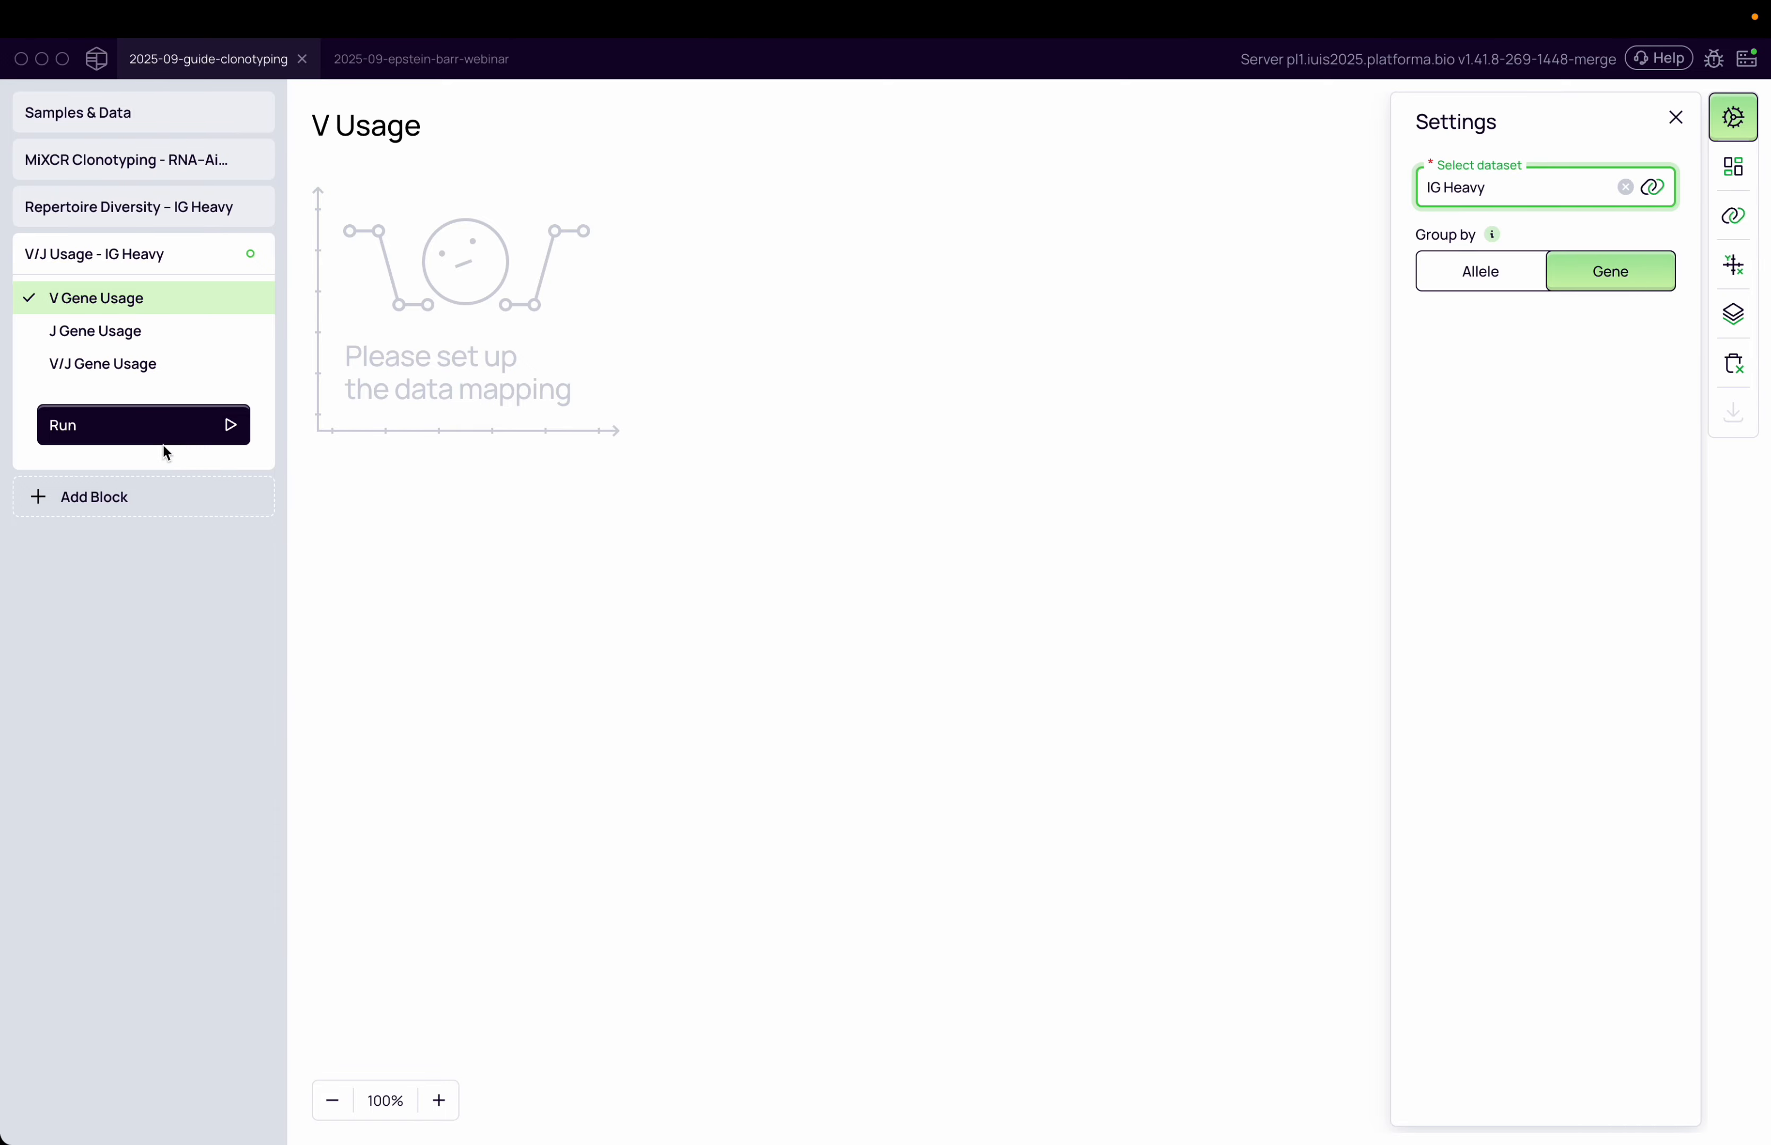
Run the V/J Usage block to compute the V gene usage heatmap
left_click(123, 417)
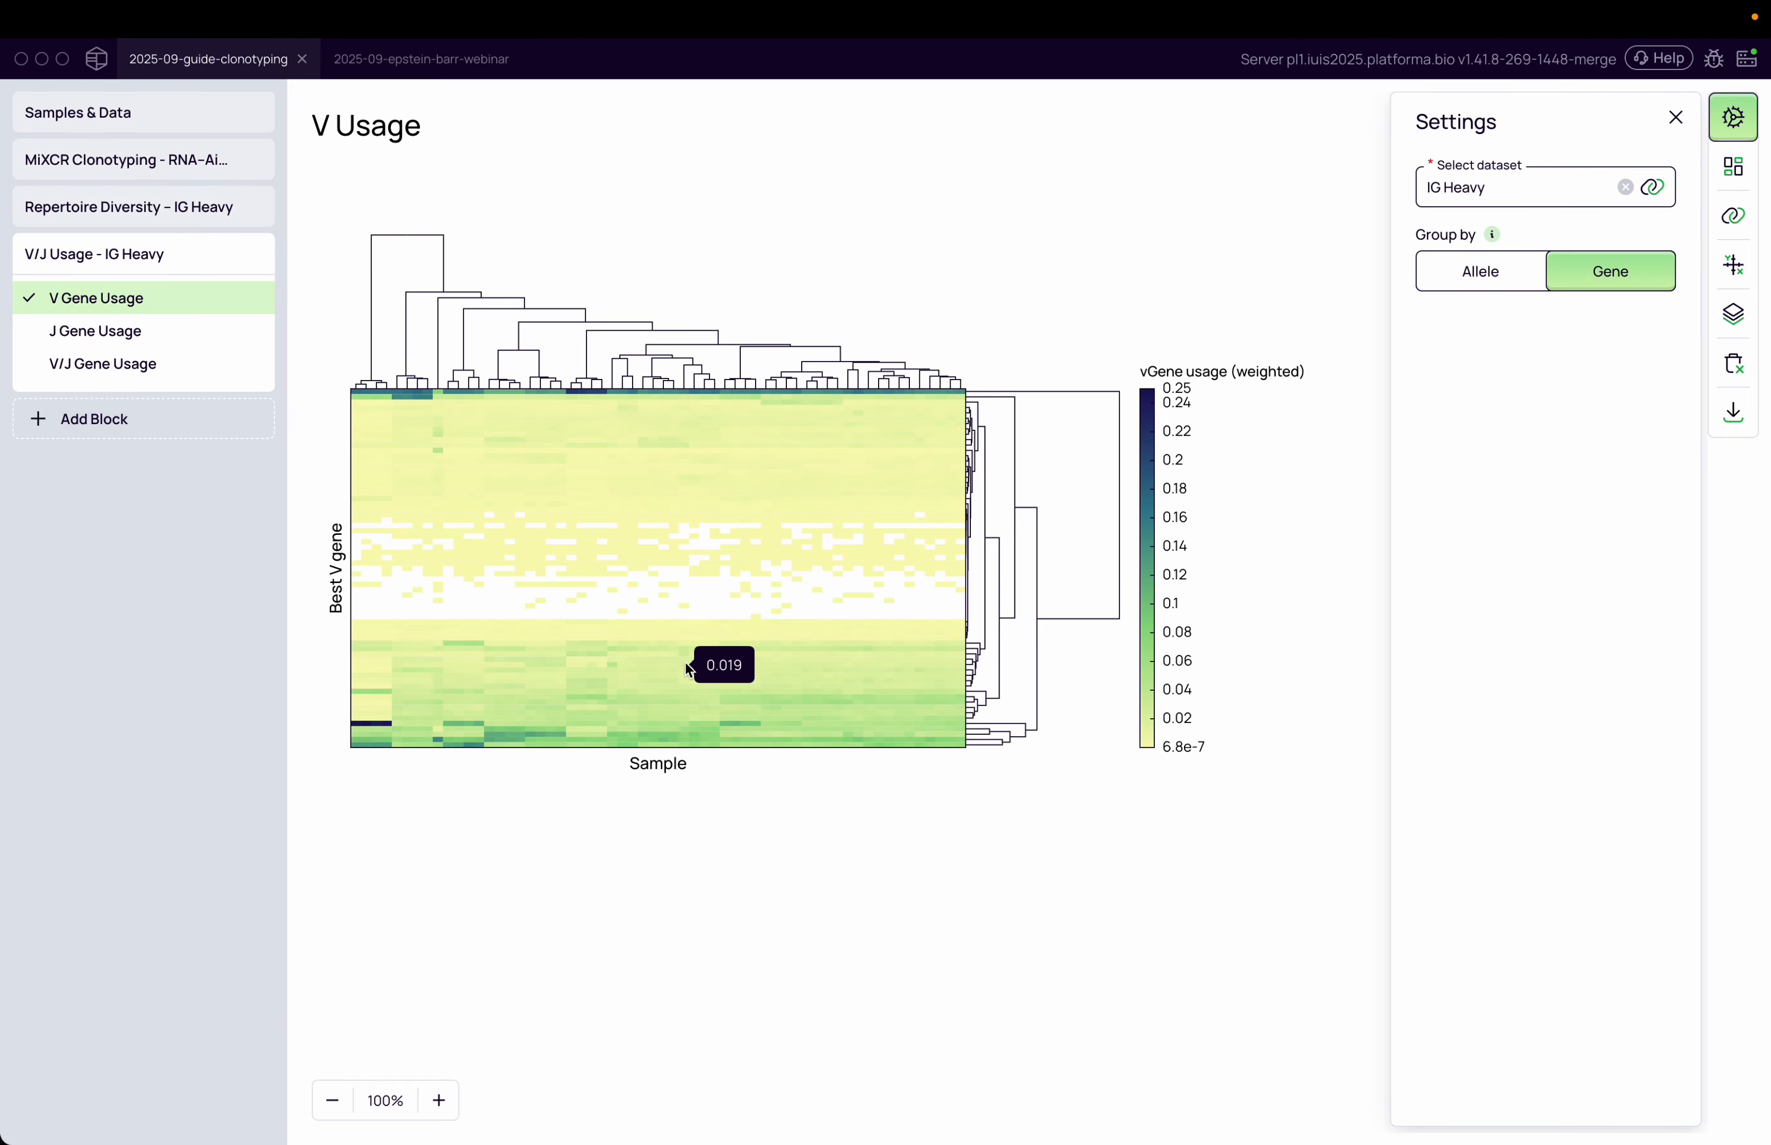
left_click(1109, 802)
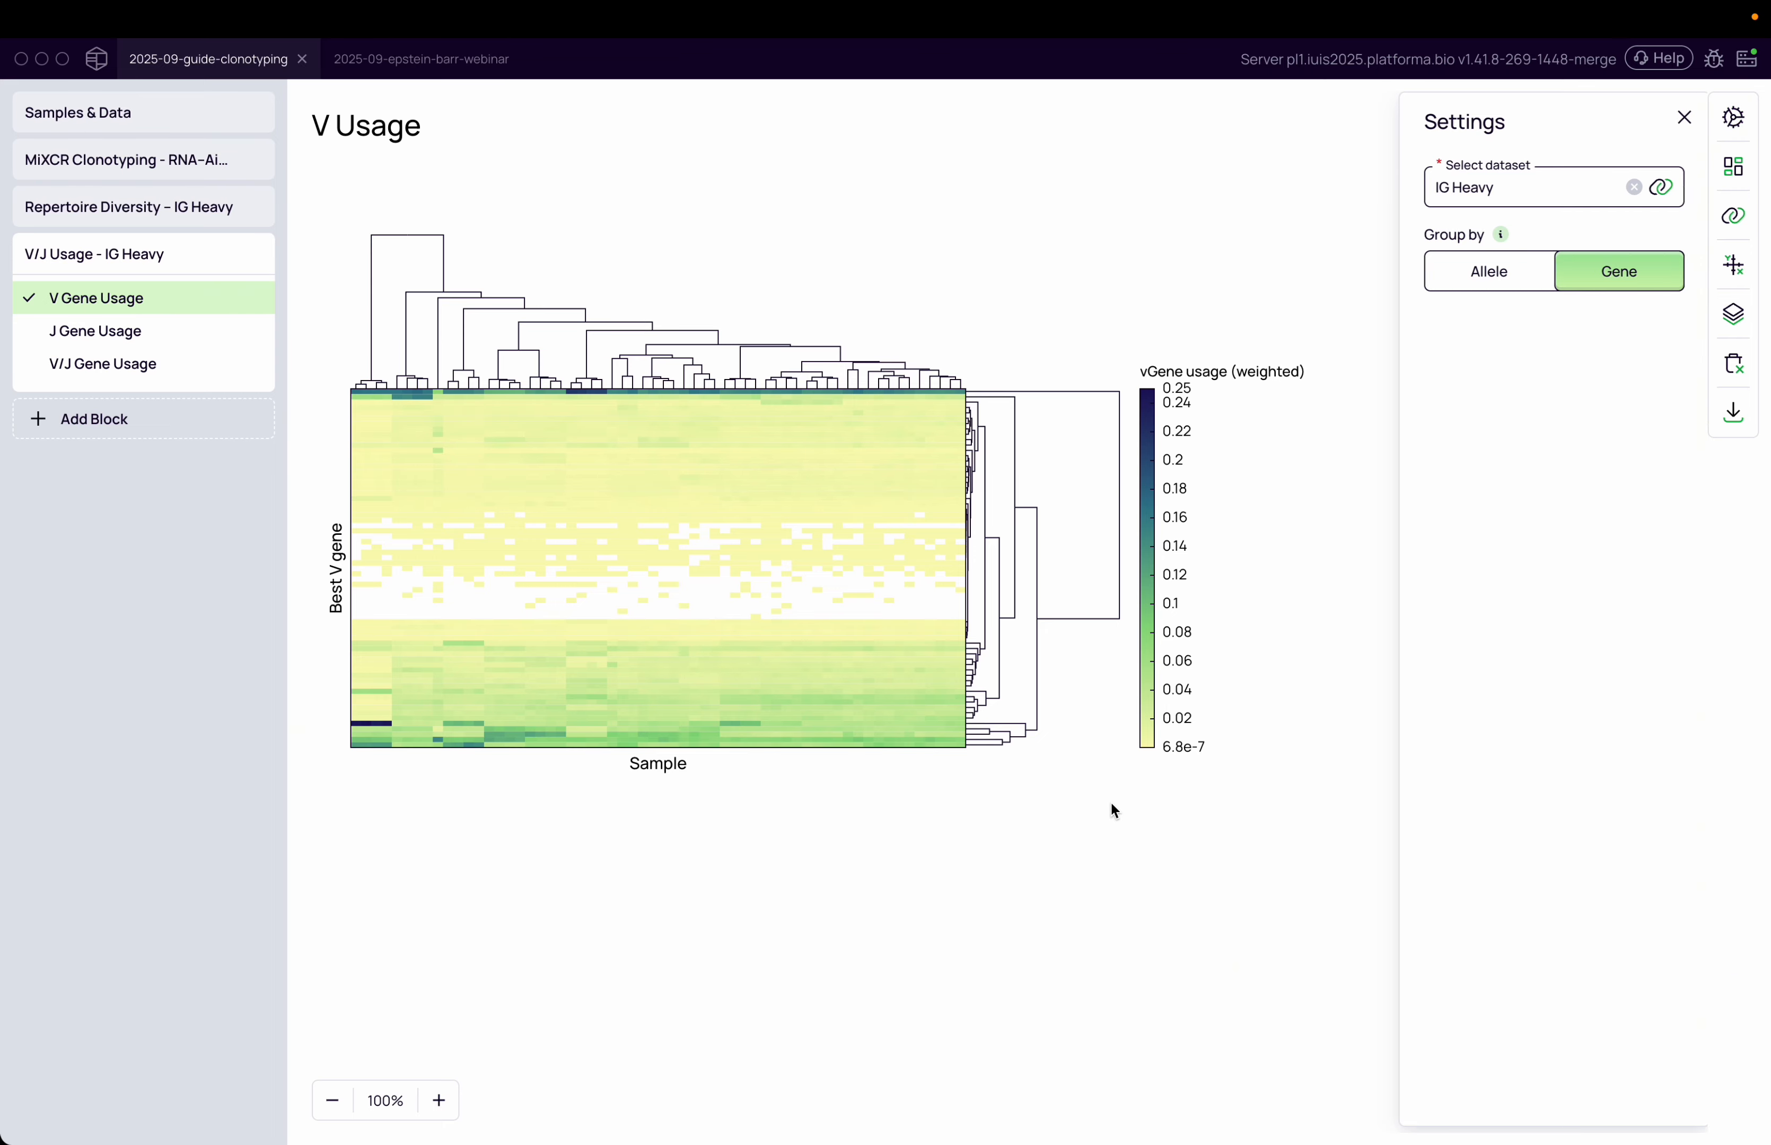
Zoom in and out on the V gene usage heatmap to inspect its cells
left_click(439, 1101)
left_click(439, 1101)
left_click(439, 1101)
left_click(439, 1101)
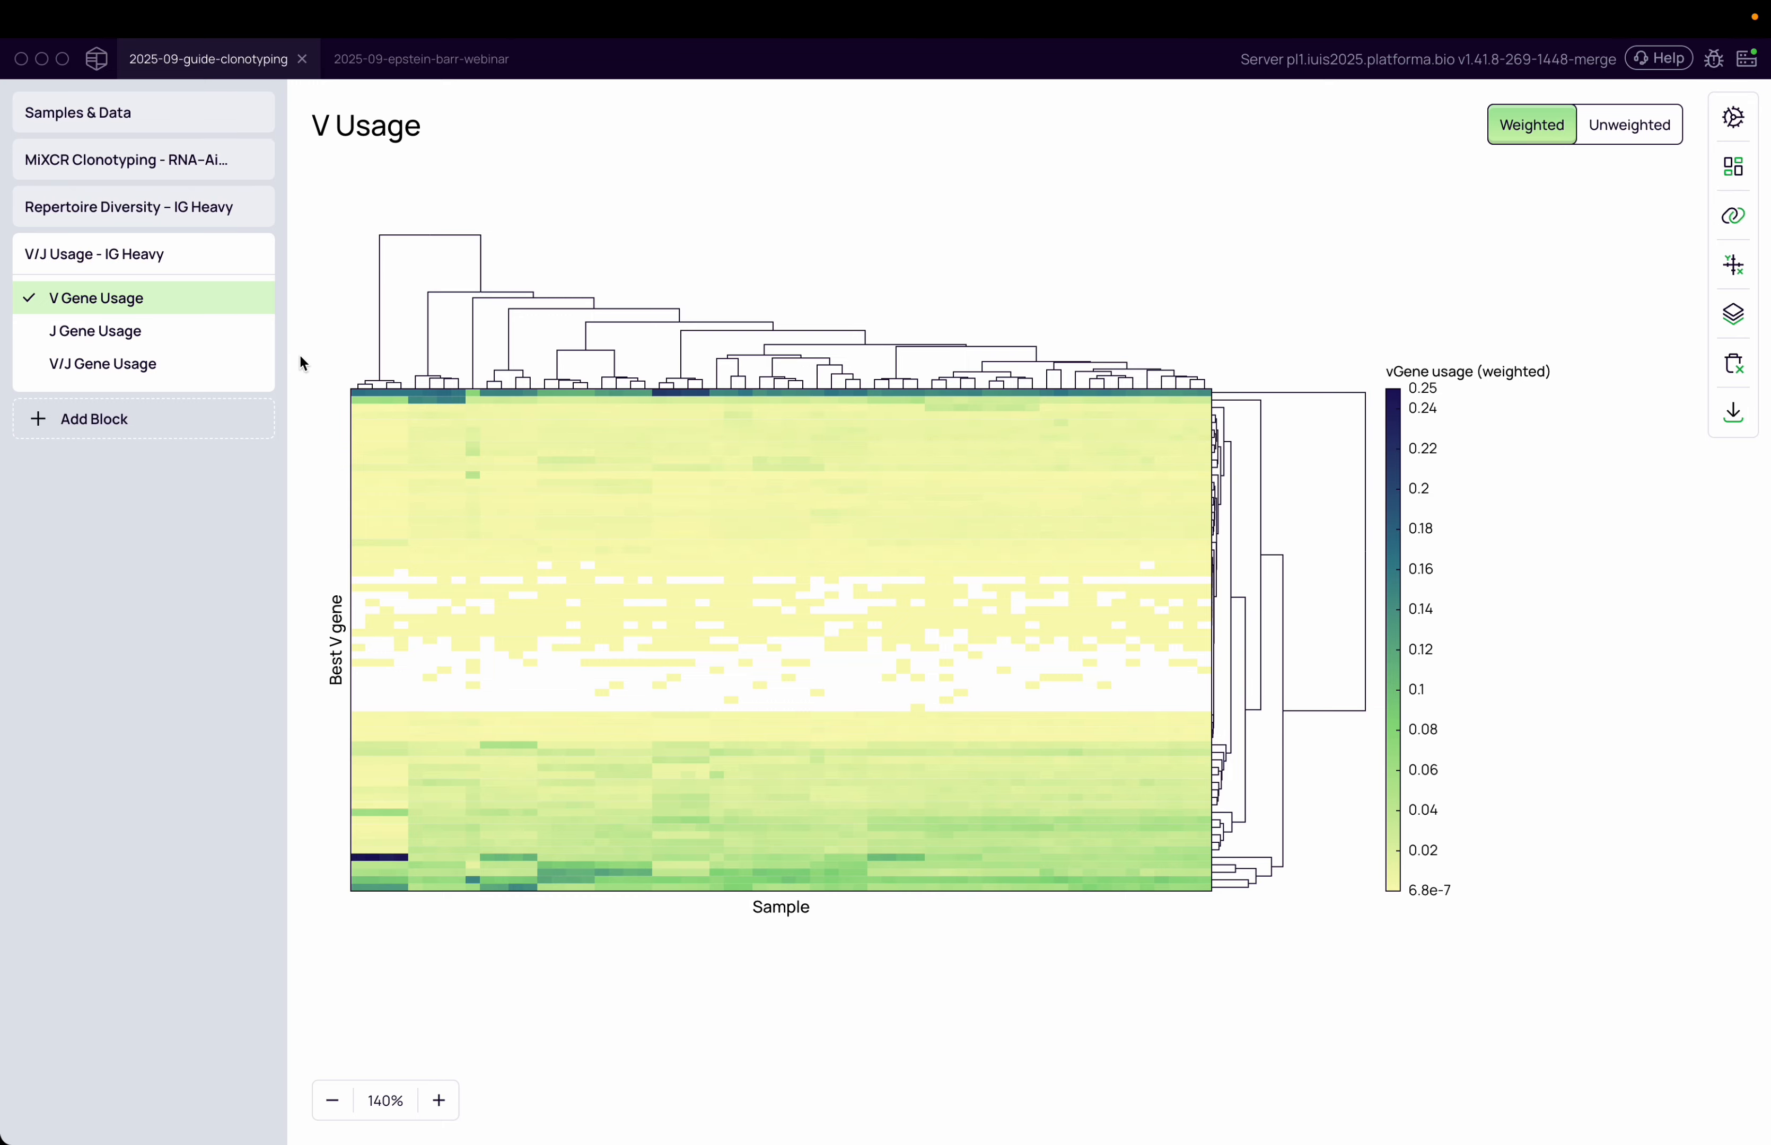
left_click(455, 1101)
left_click(456, 1101)
left_click(456, 1101)
left_click(456, 1101)
left_click(455, 1101)
left_click(456, 1101)
left_click(456, 1101)
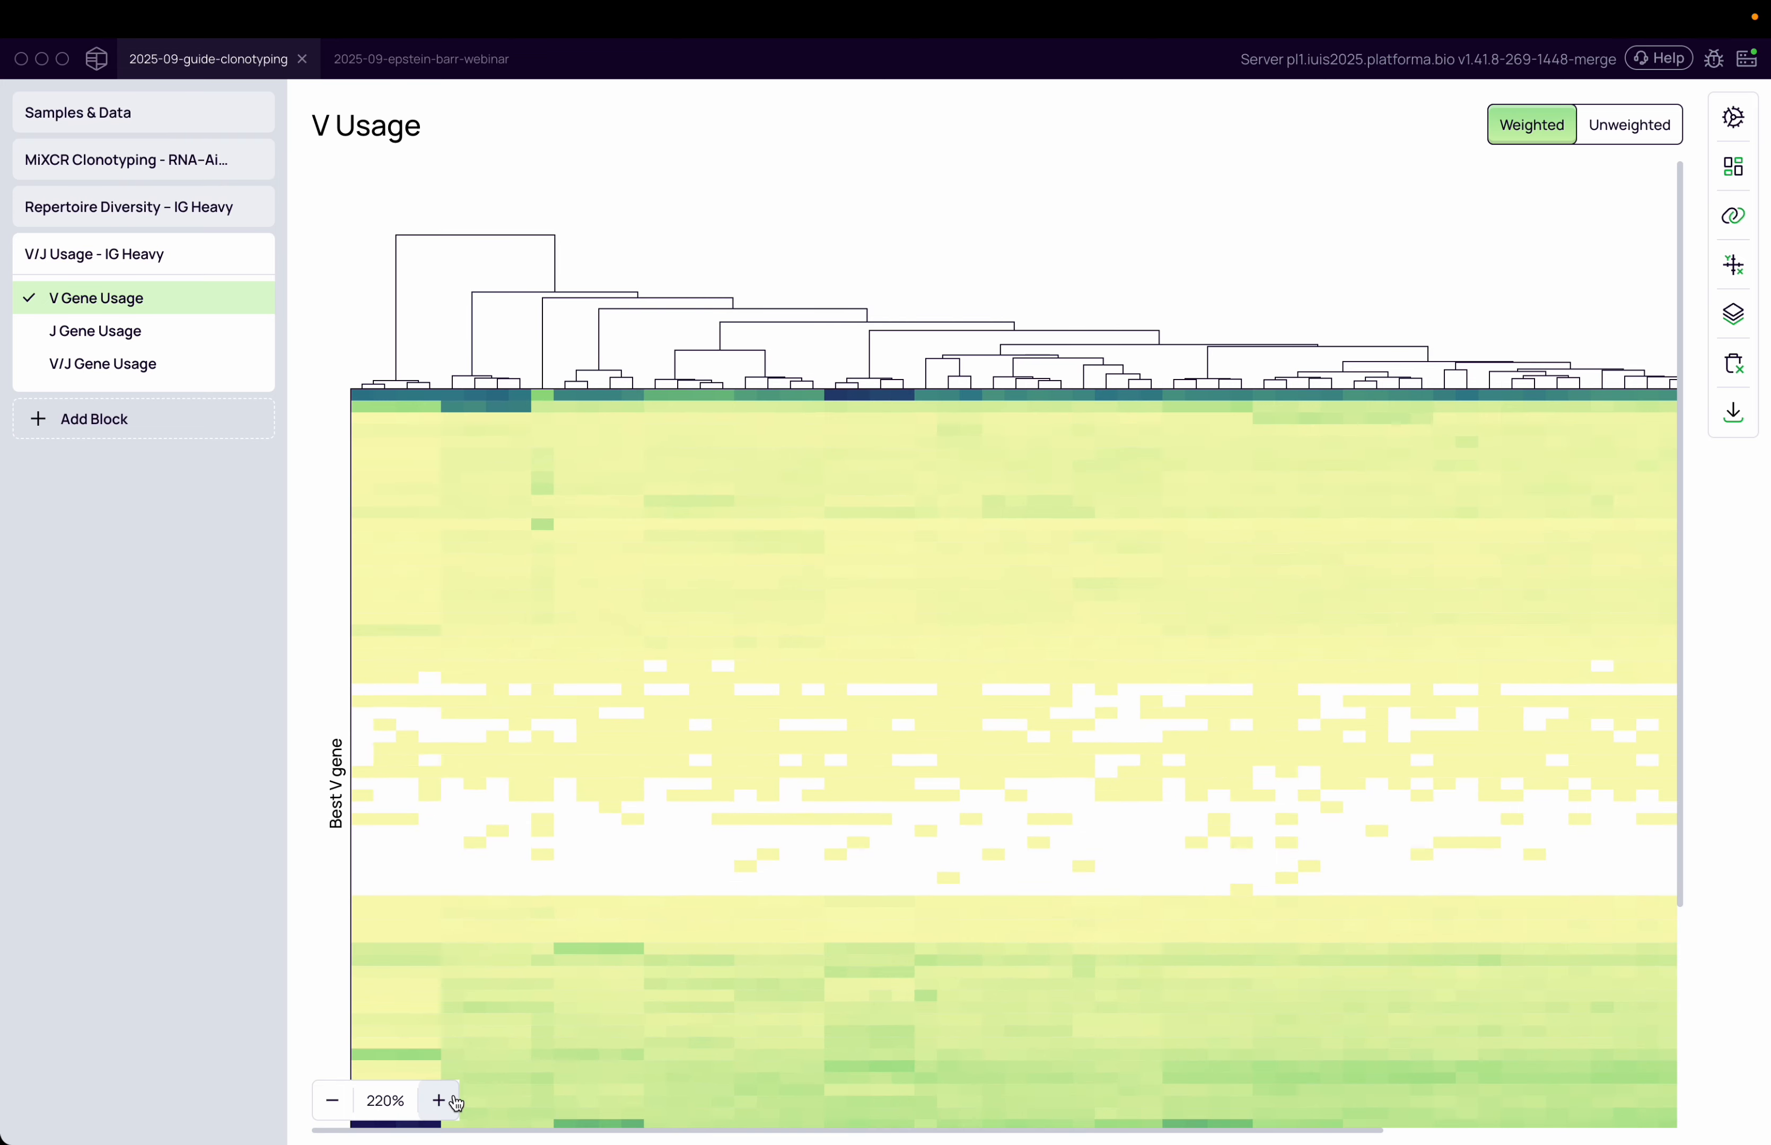
left_click(455, 1101)
left_click(456, 1101)
left_click(455, 1101)
left_click(456, 1100)
left_click(456, 1101)
left_click(455, 1101)
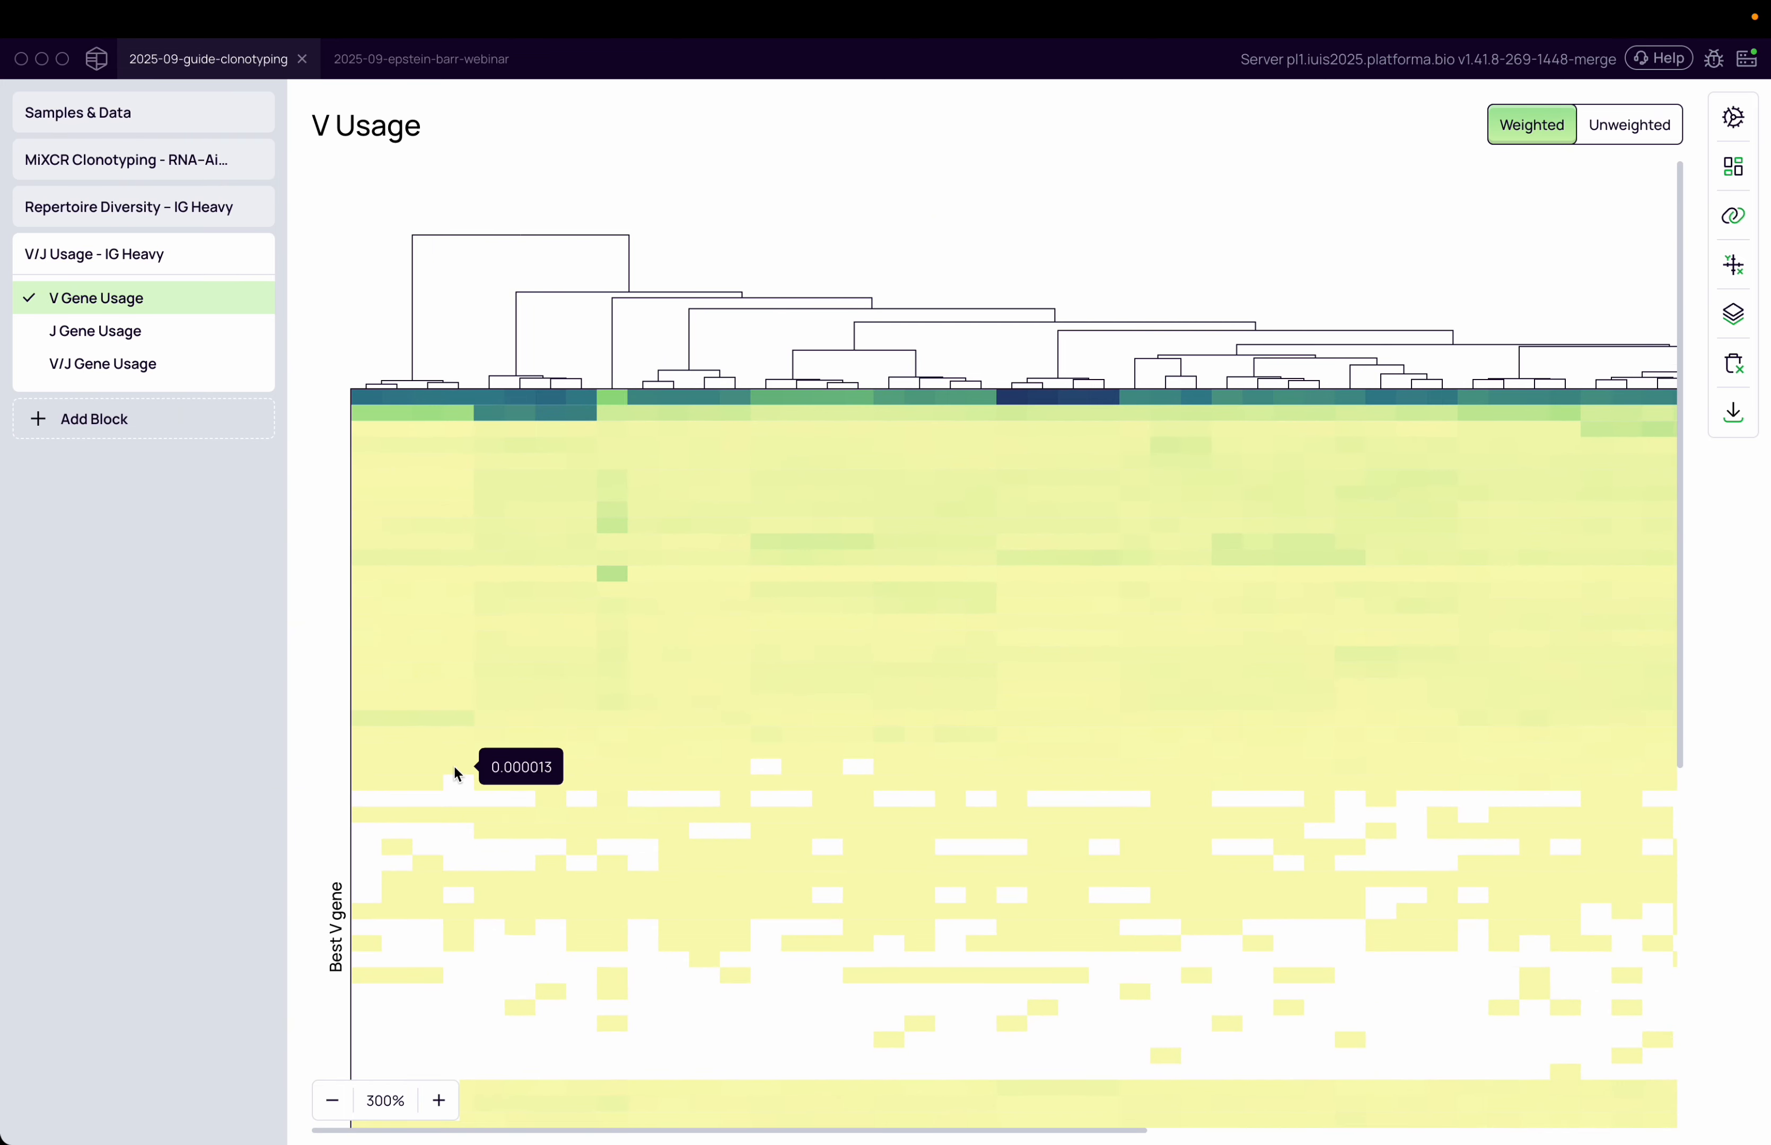
left_click(323, 1114)
left_click(324, 1113)
left_click(323, 1114)
left_click(324, 1114)
left_click(324, 1114)
left_click(331, 1101)
left_click(332, 1101)
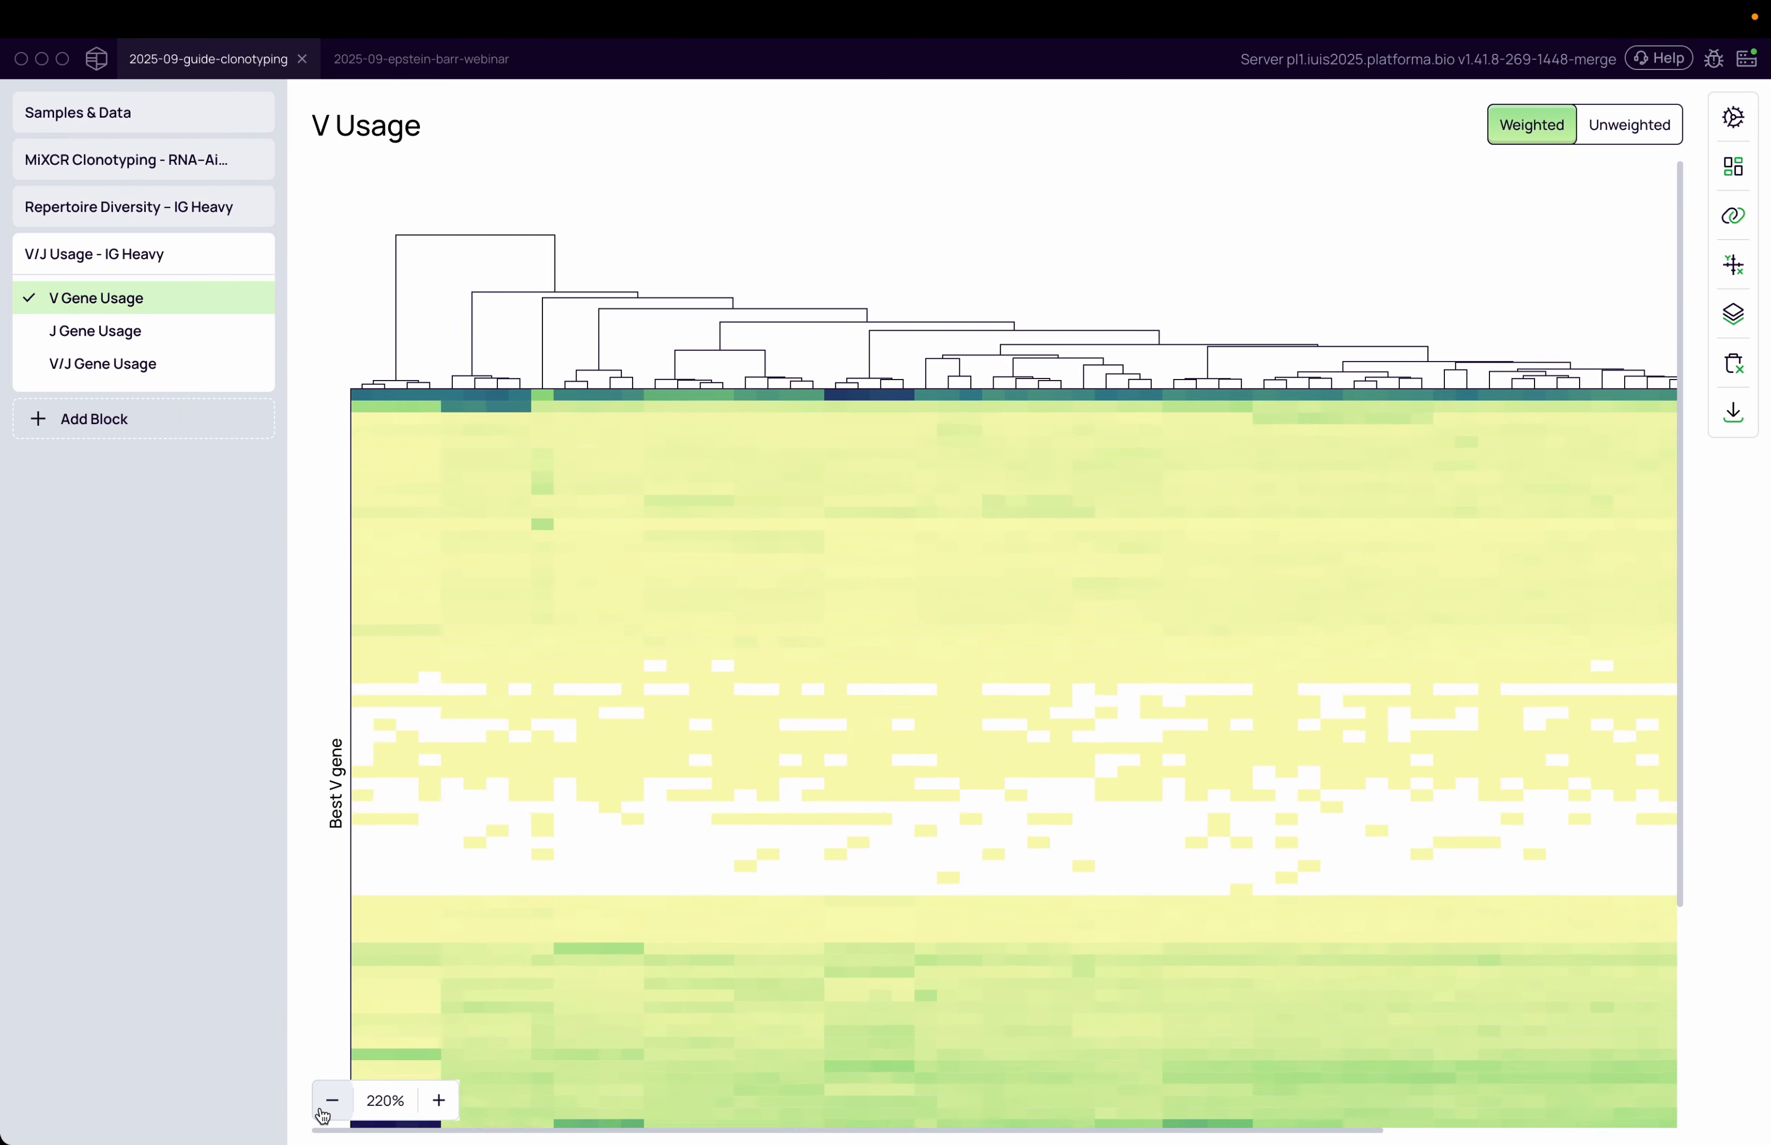
left_click(332, 1101)
left_click(332, 1101)
left_click(331, 1101)
left_click(332, 1101)
left_click(332, 1101)
left_click(332, 1101)
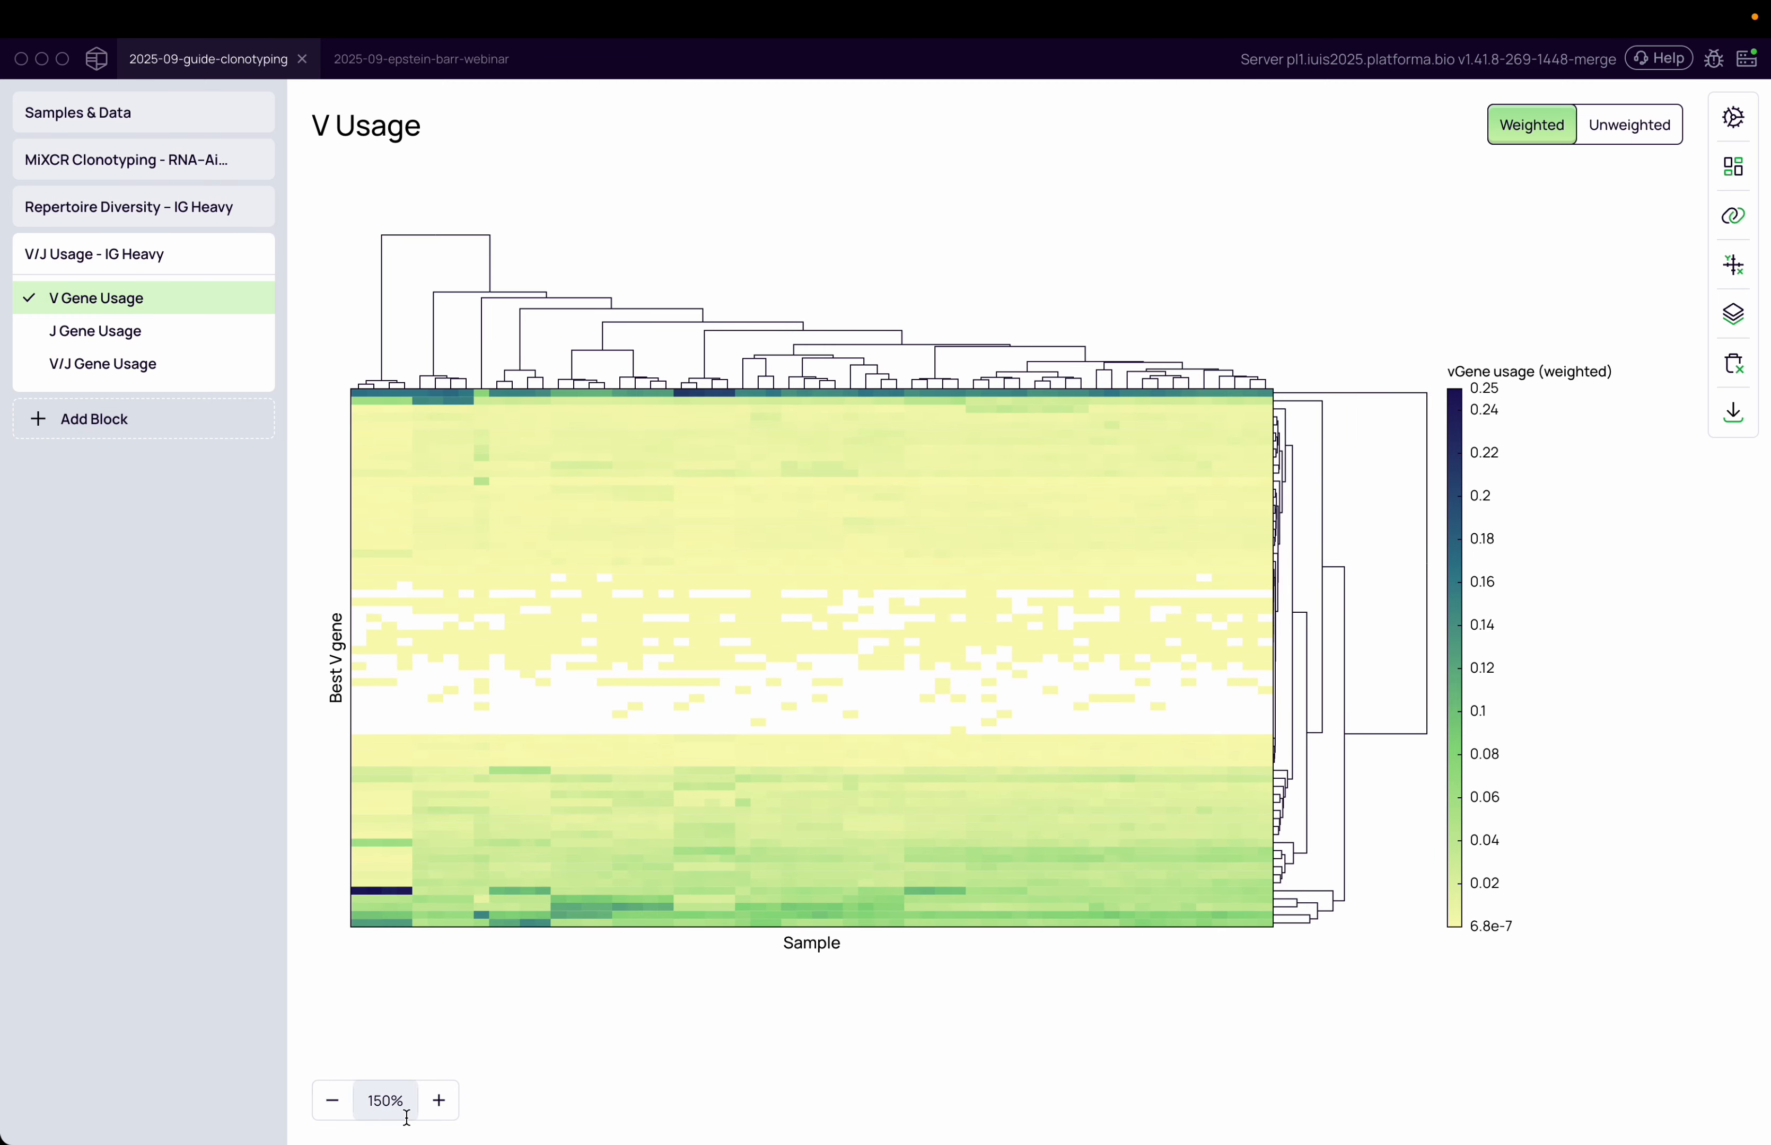
left_click(446, 1107)
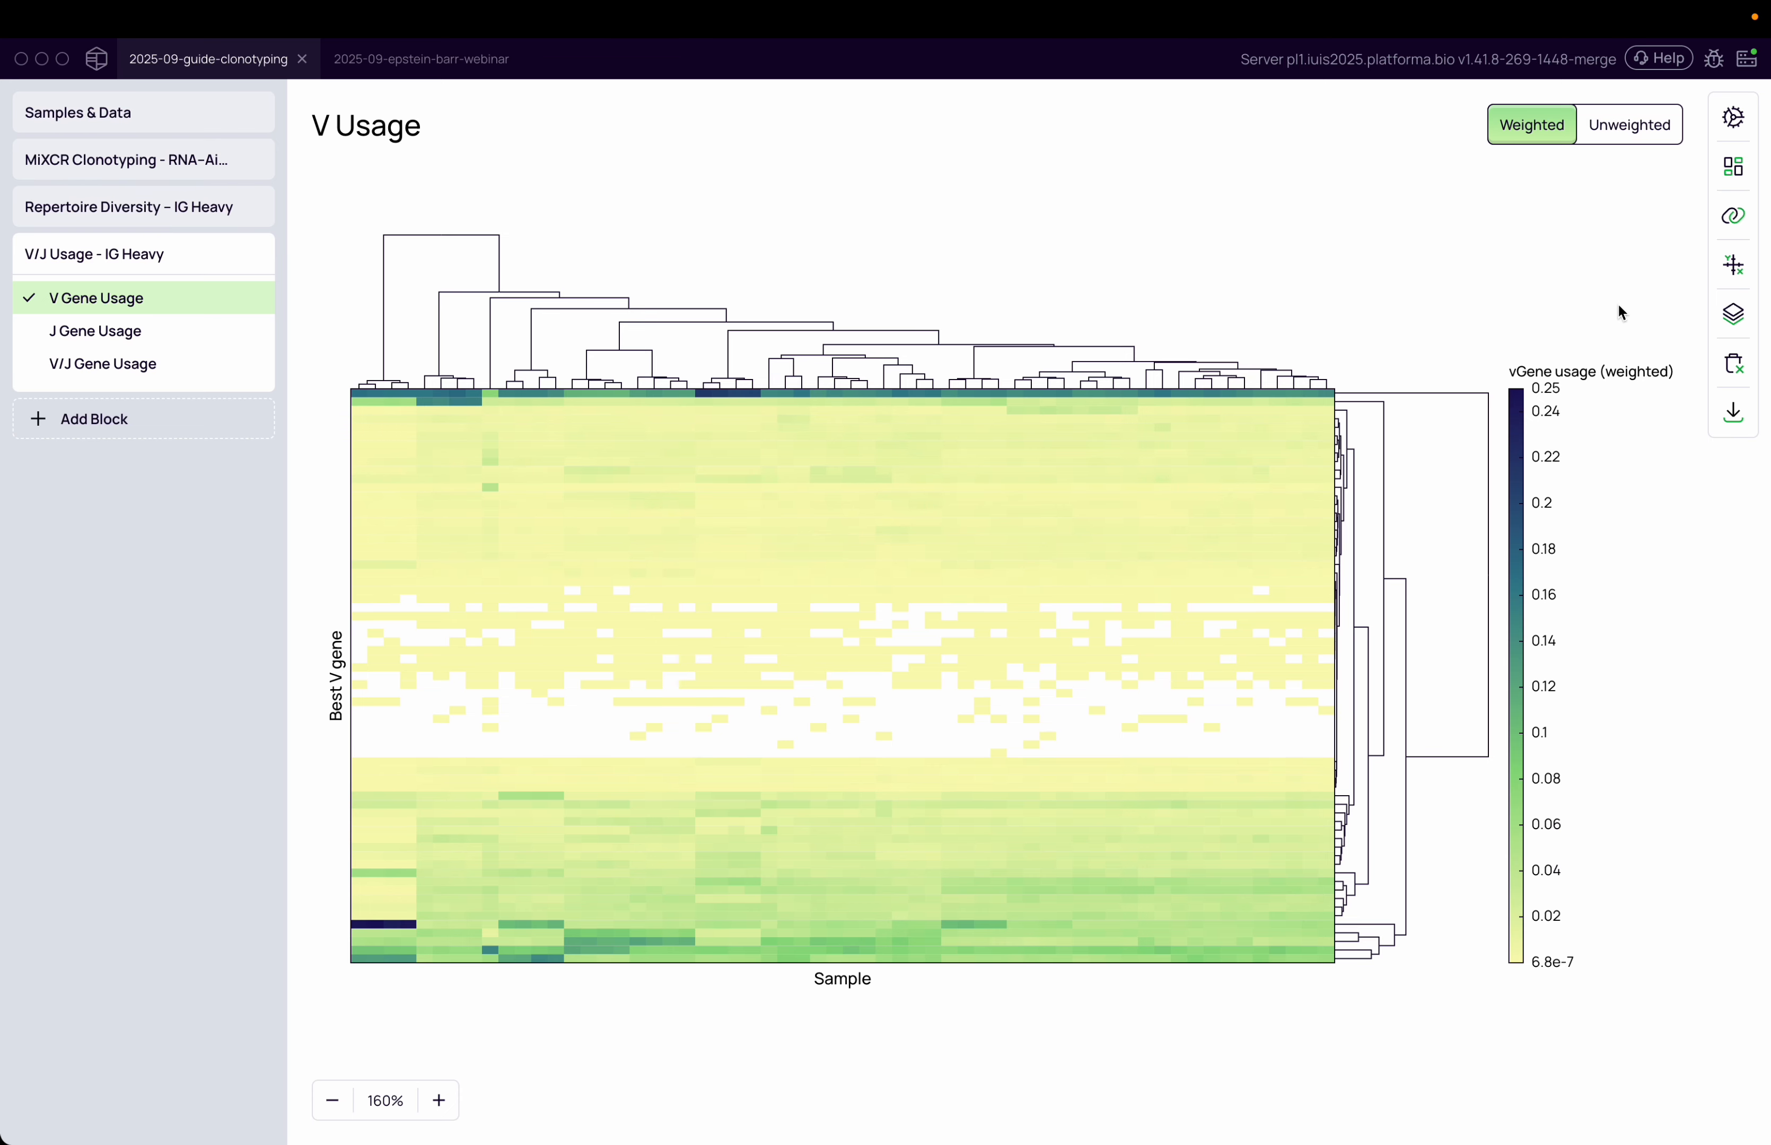
Check the sample metadata table in Samples & Data and return to the V Gene Usage chart
left_click(1720, 232)
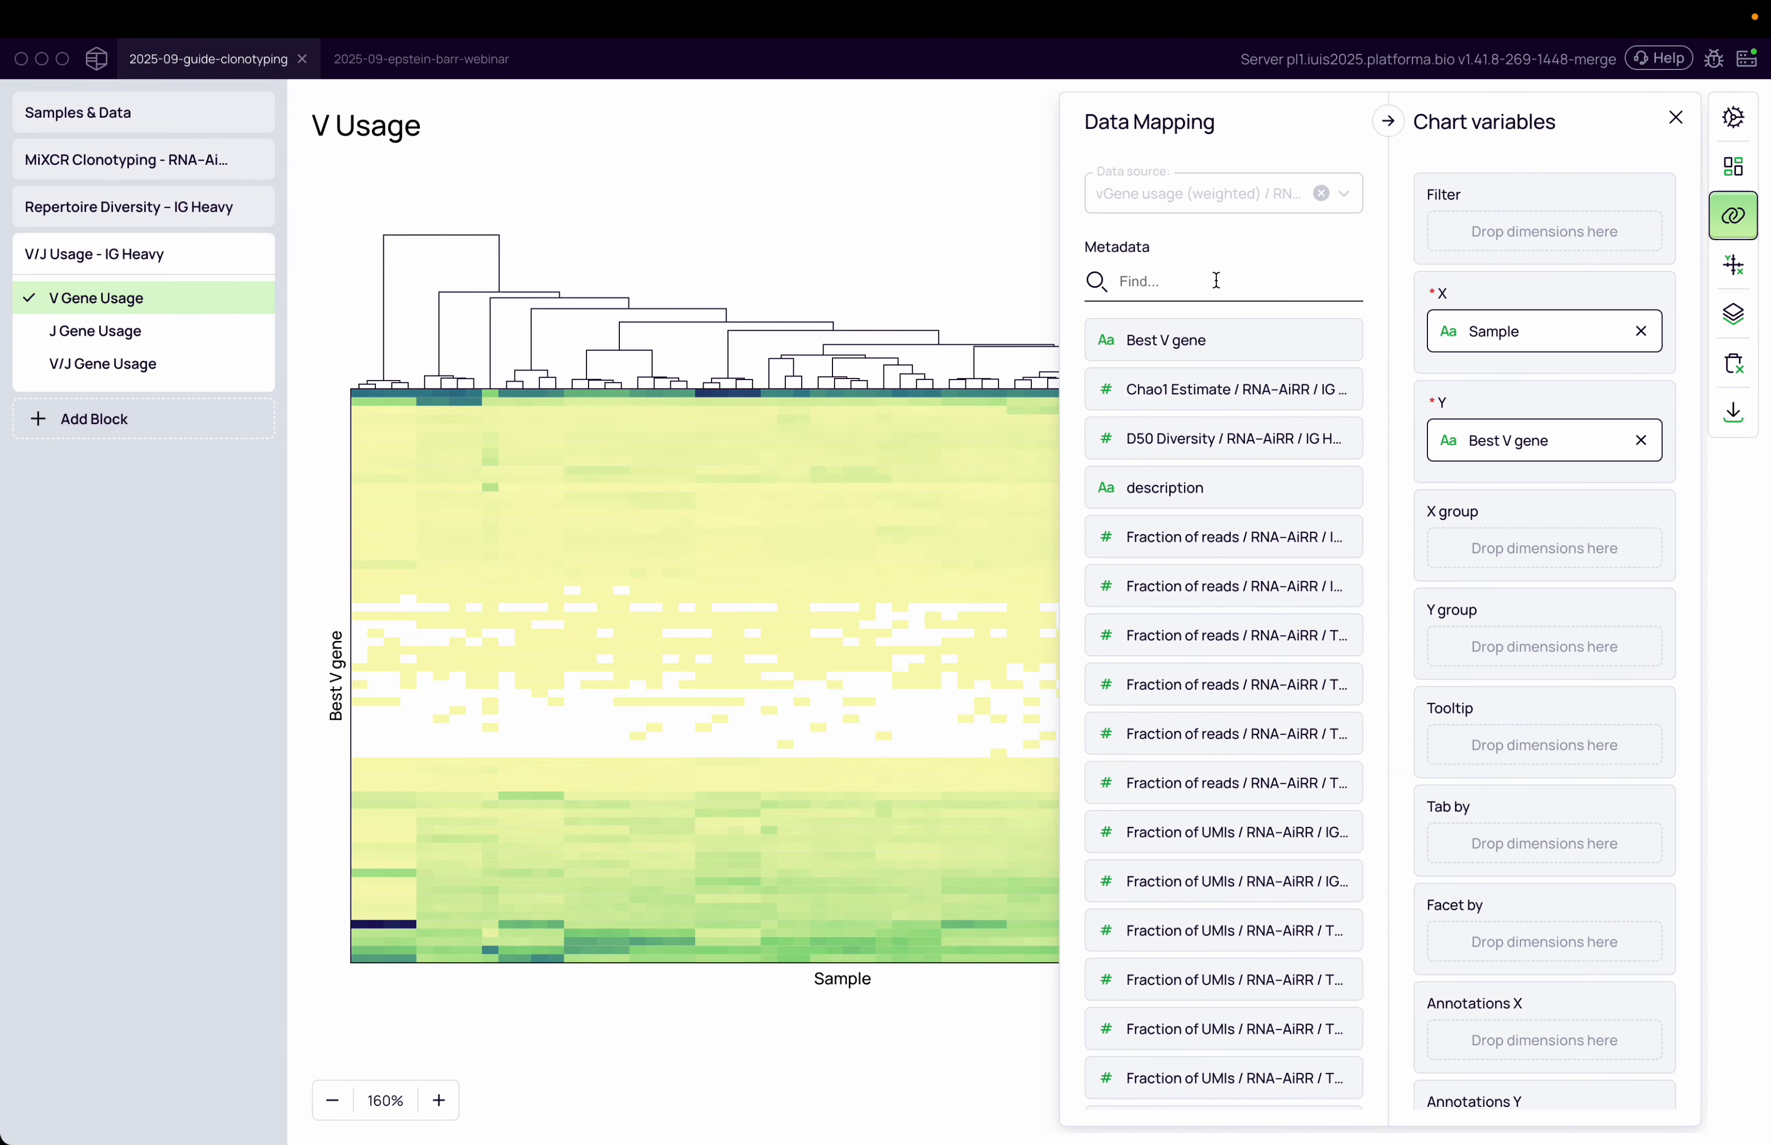
left_click(33, 145)
left_click(34, 113)
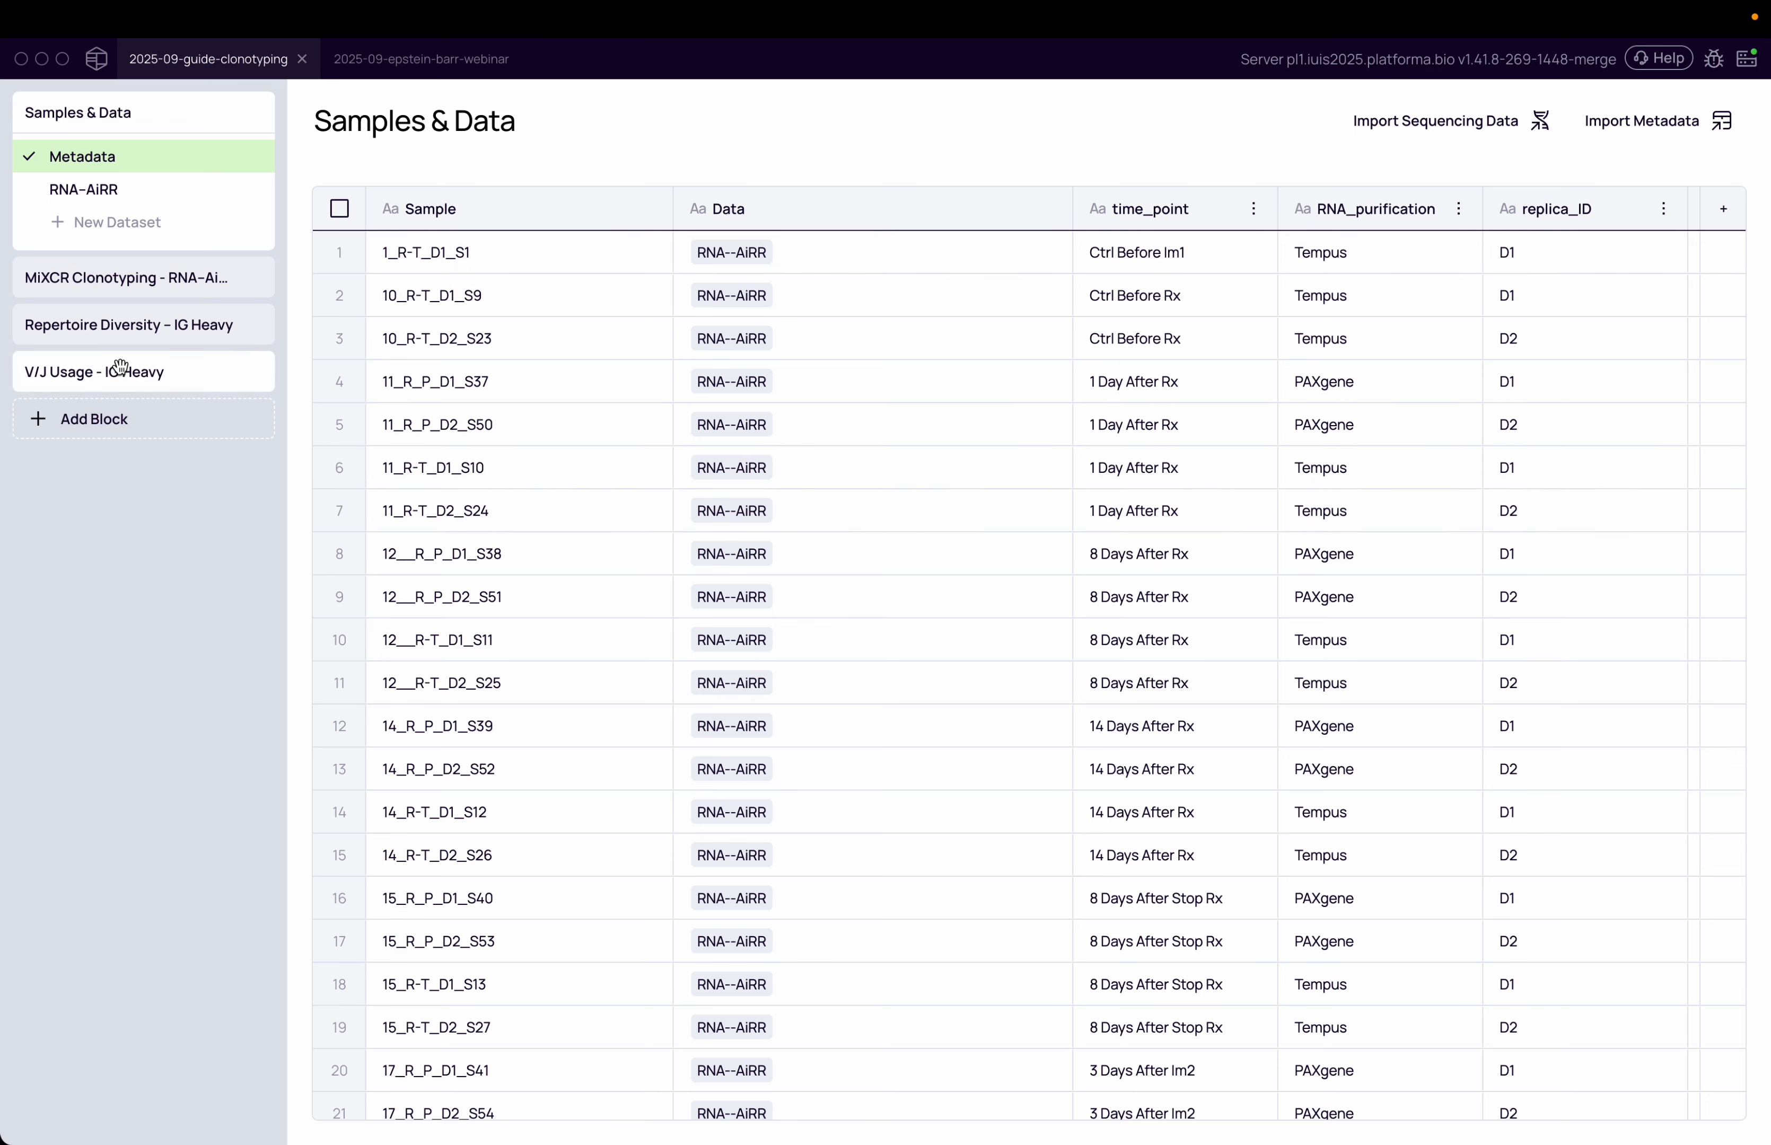
left_click(249, 369)
Search the metadata for time and add time_point as an X annotation on the heatmap
left_click(1253, 284)
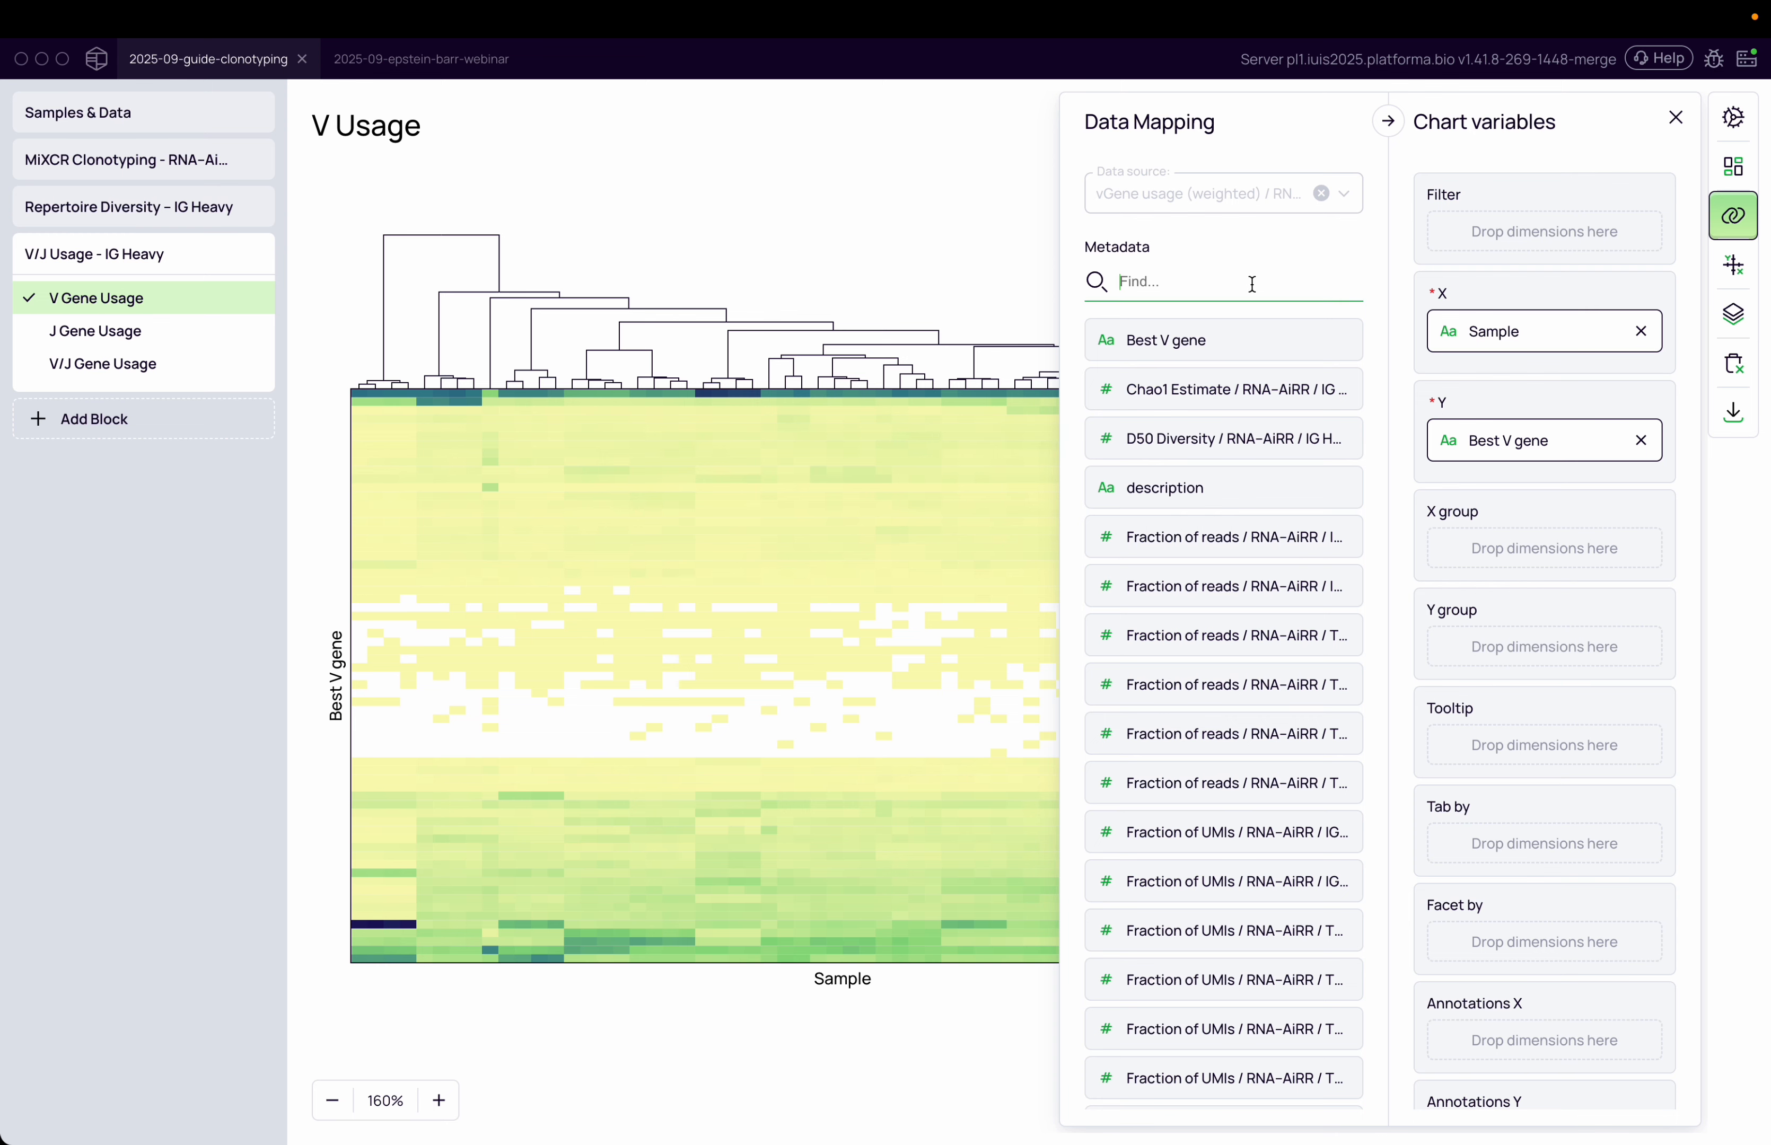
type("con")
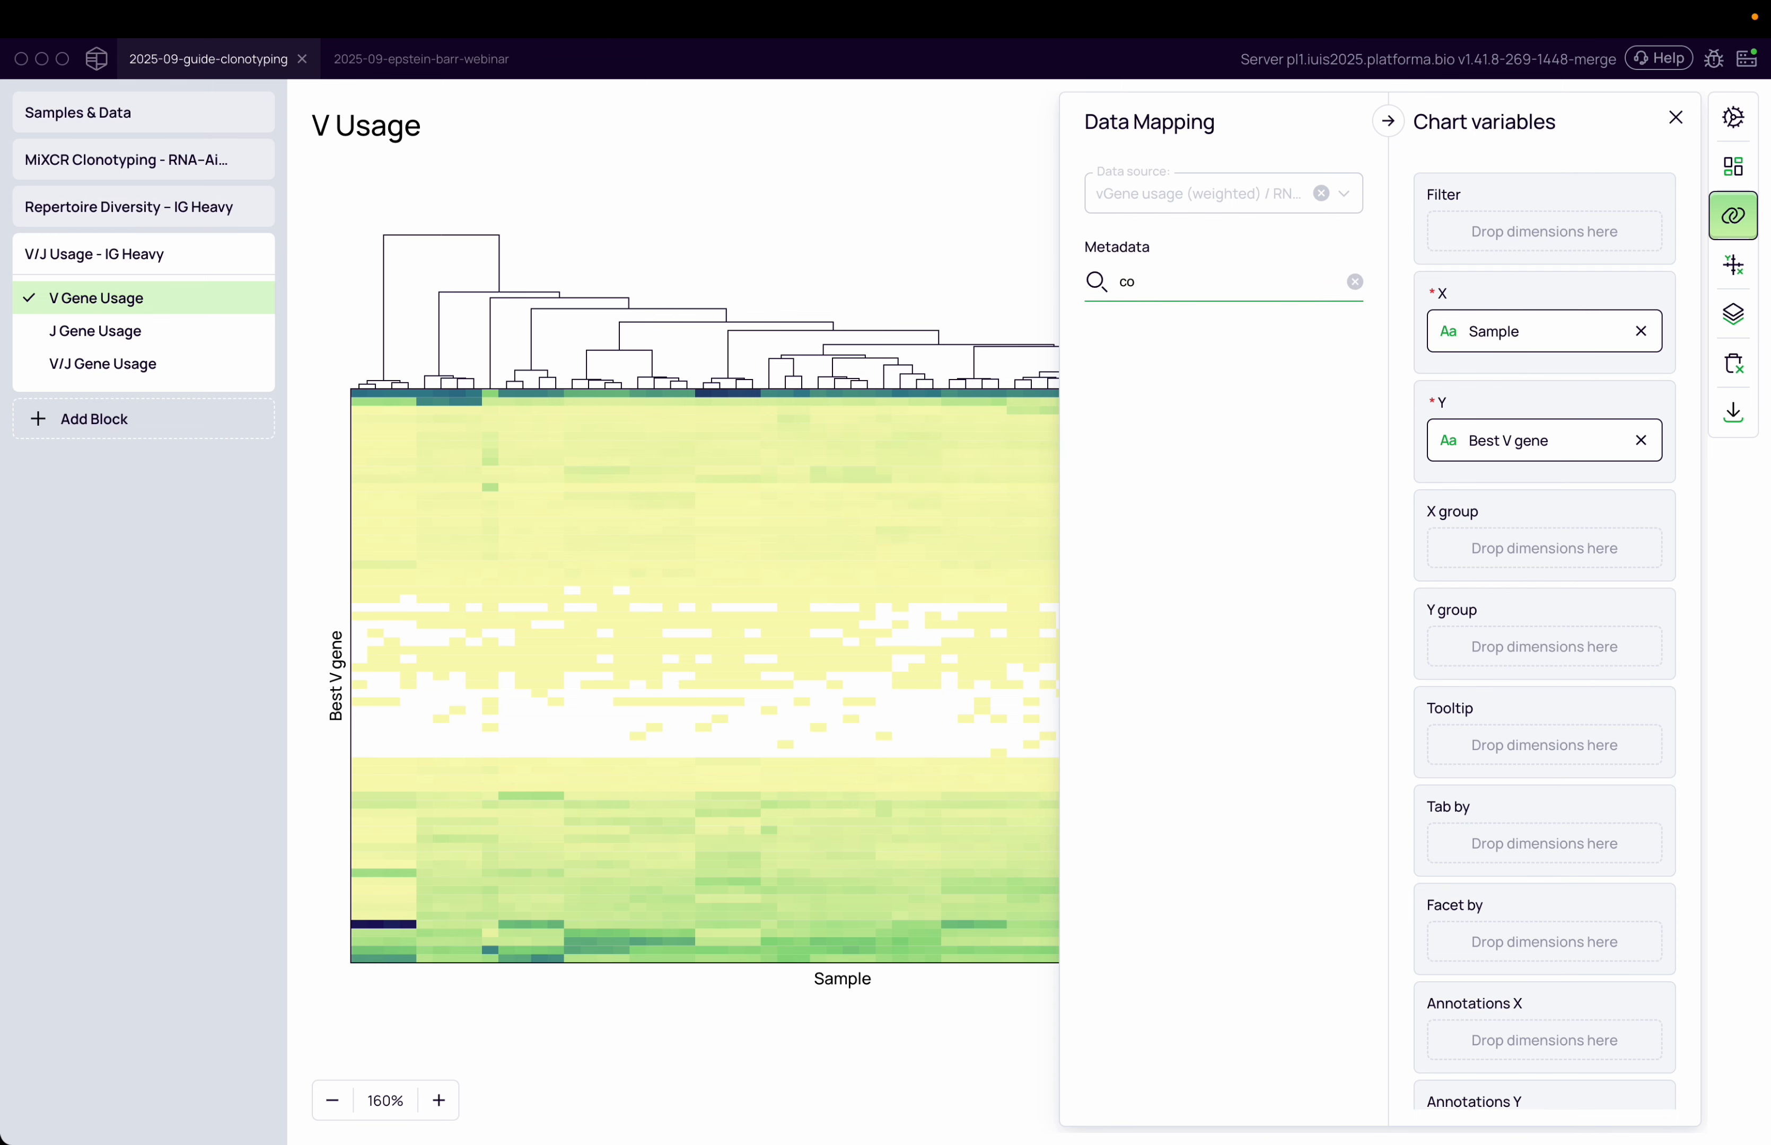
key("BackSpace")
key("BackSpace")
type("time")
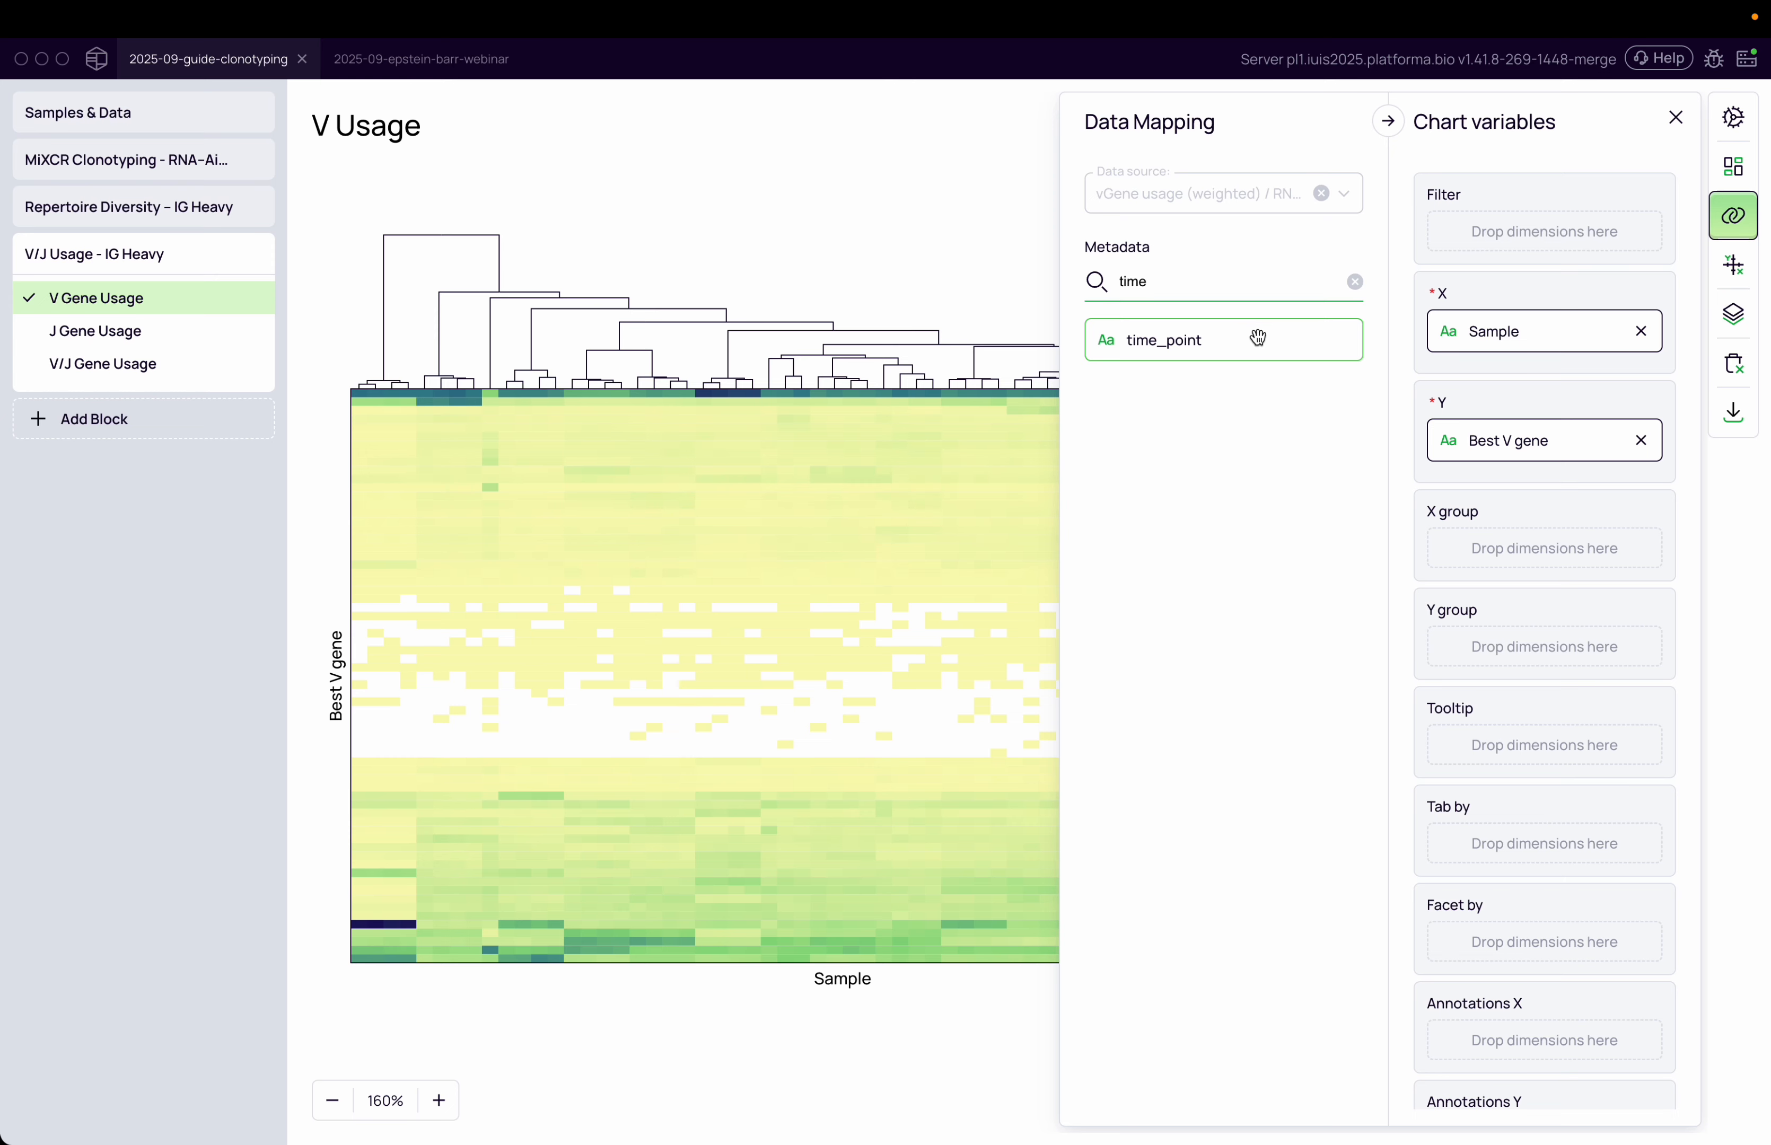
left_click_drag(1258, 338, 1470, 622)
scroll(1478, 623, "down", 1)
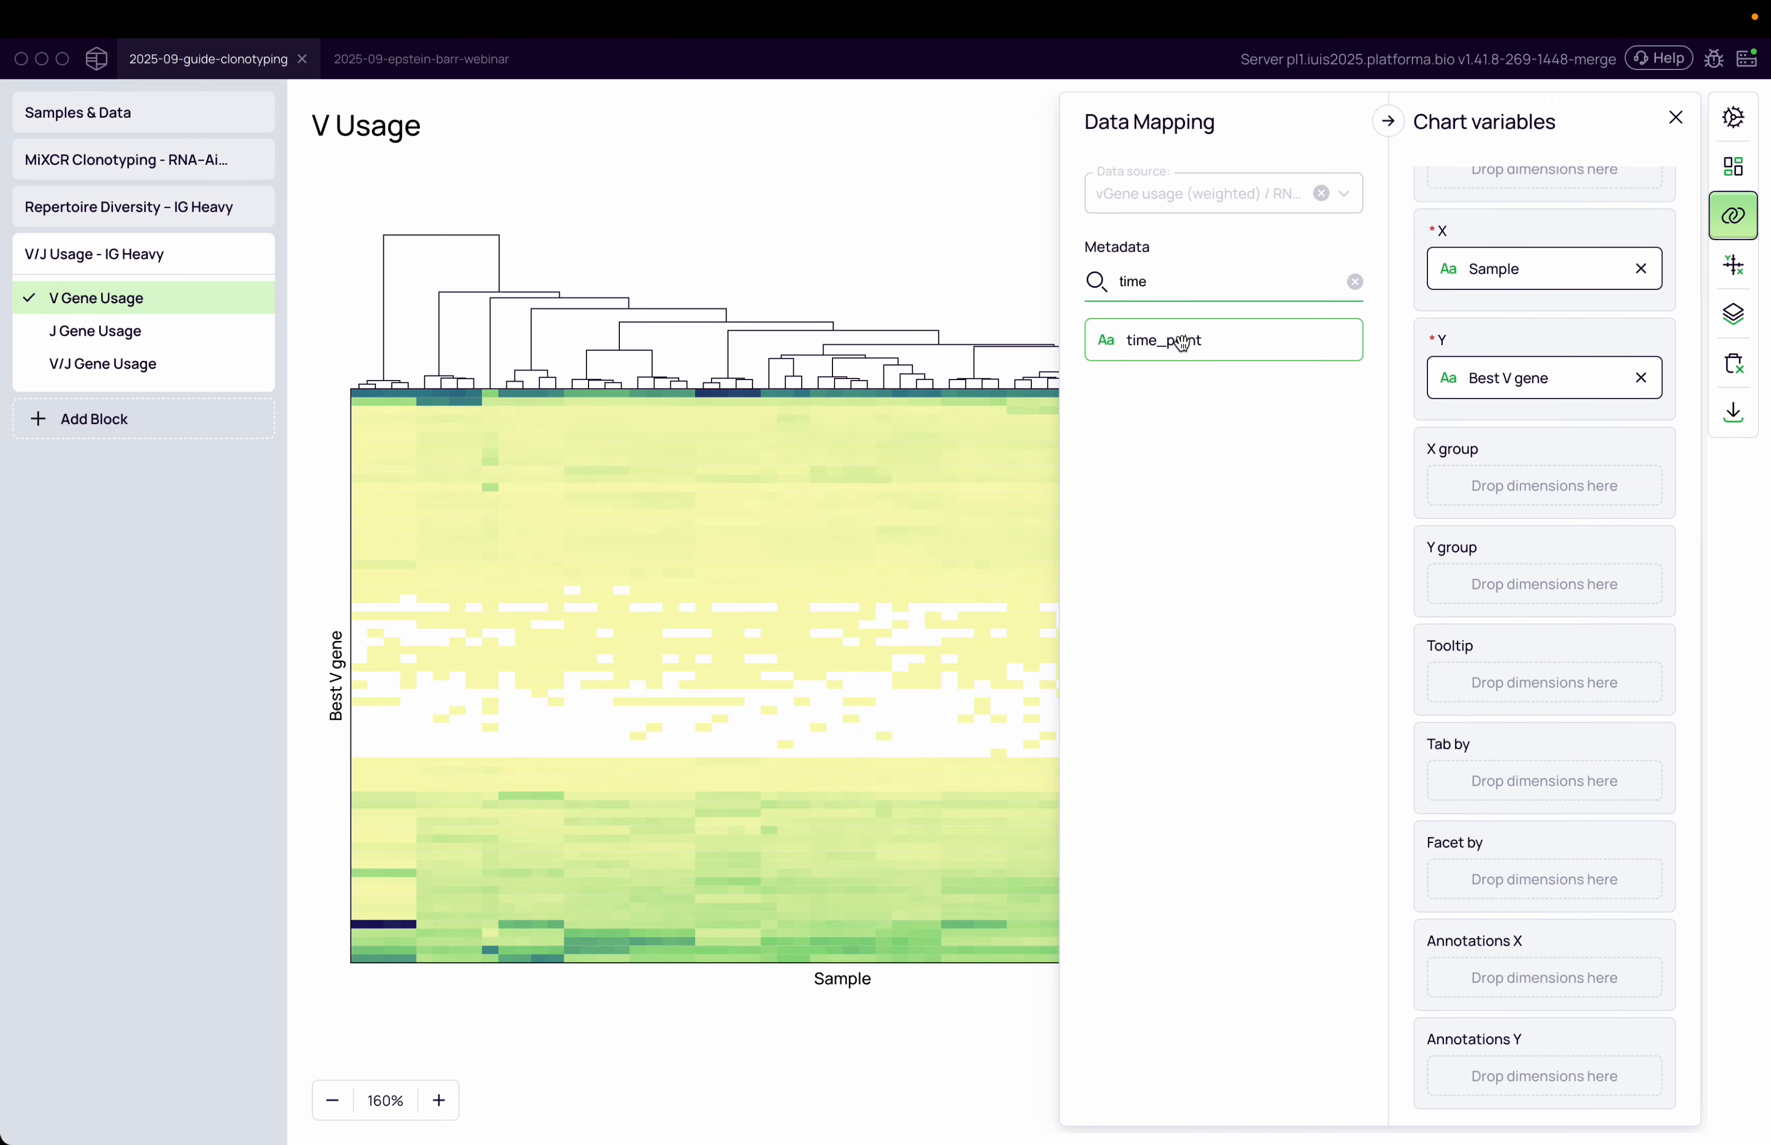
mouse_move(1183, 342)
left_mouse_down()
mouse_move(1297, 433)
mouse_move(1417, 904)
mouse_move(1521, 951)
left_mouse_up()
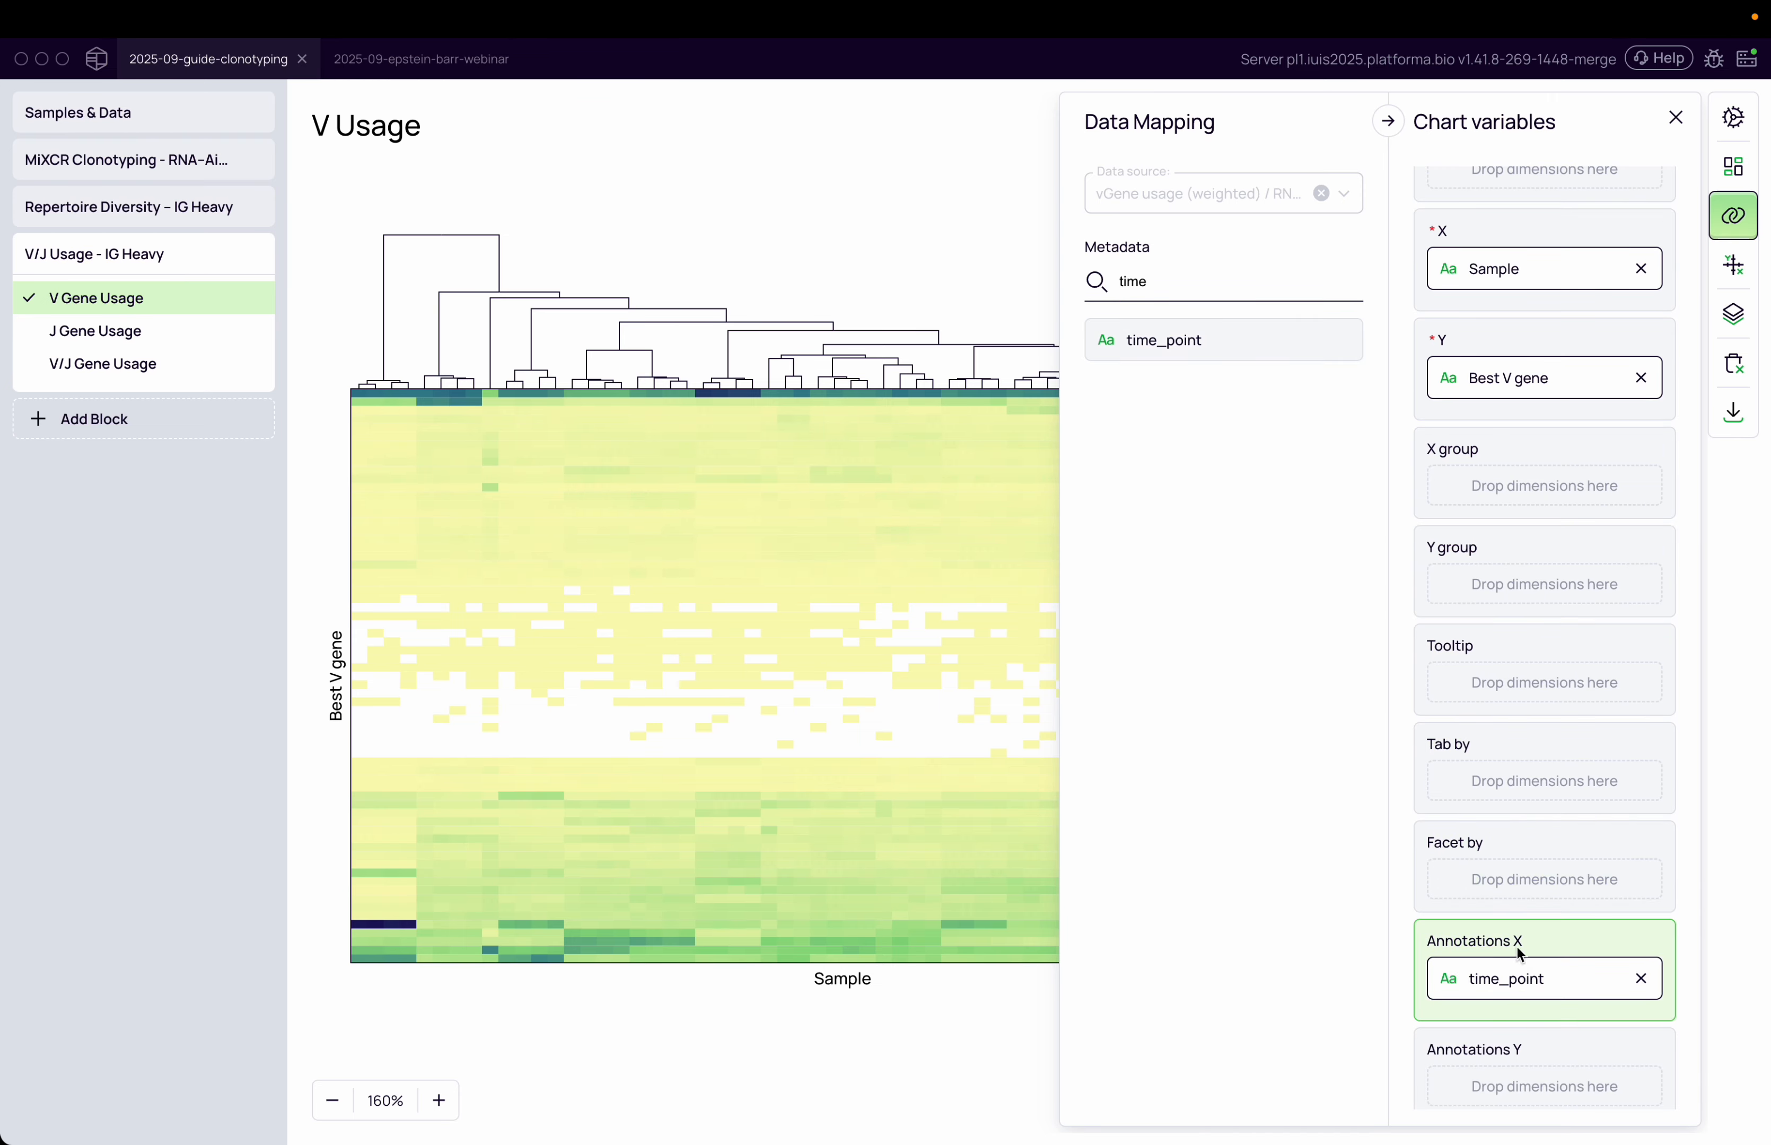
left_click(989, 1042)
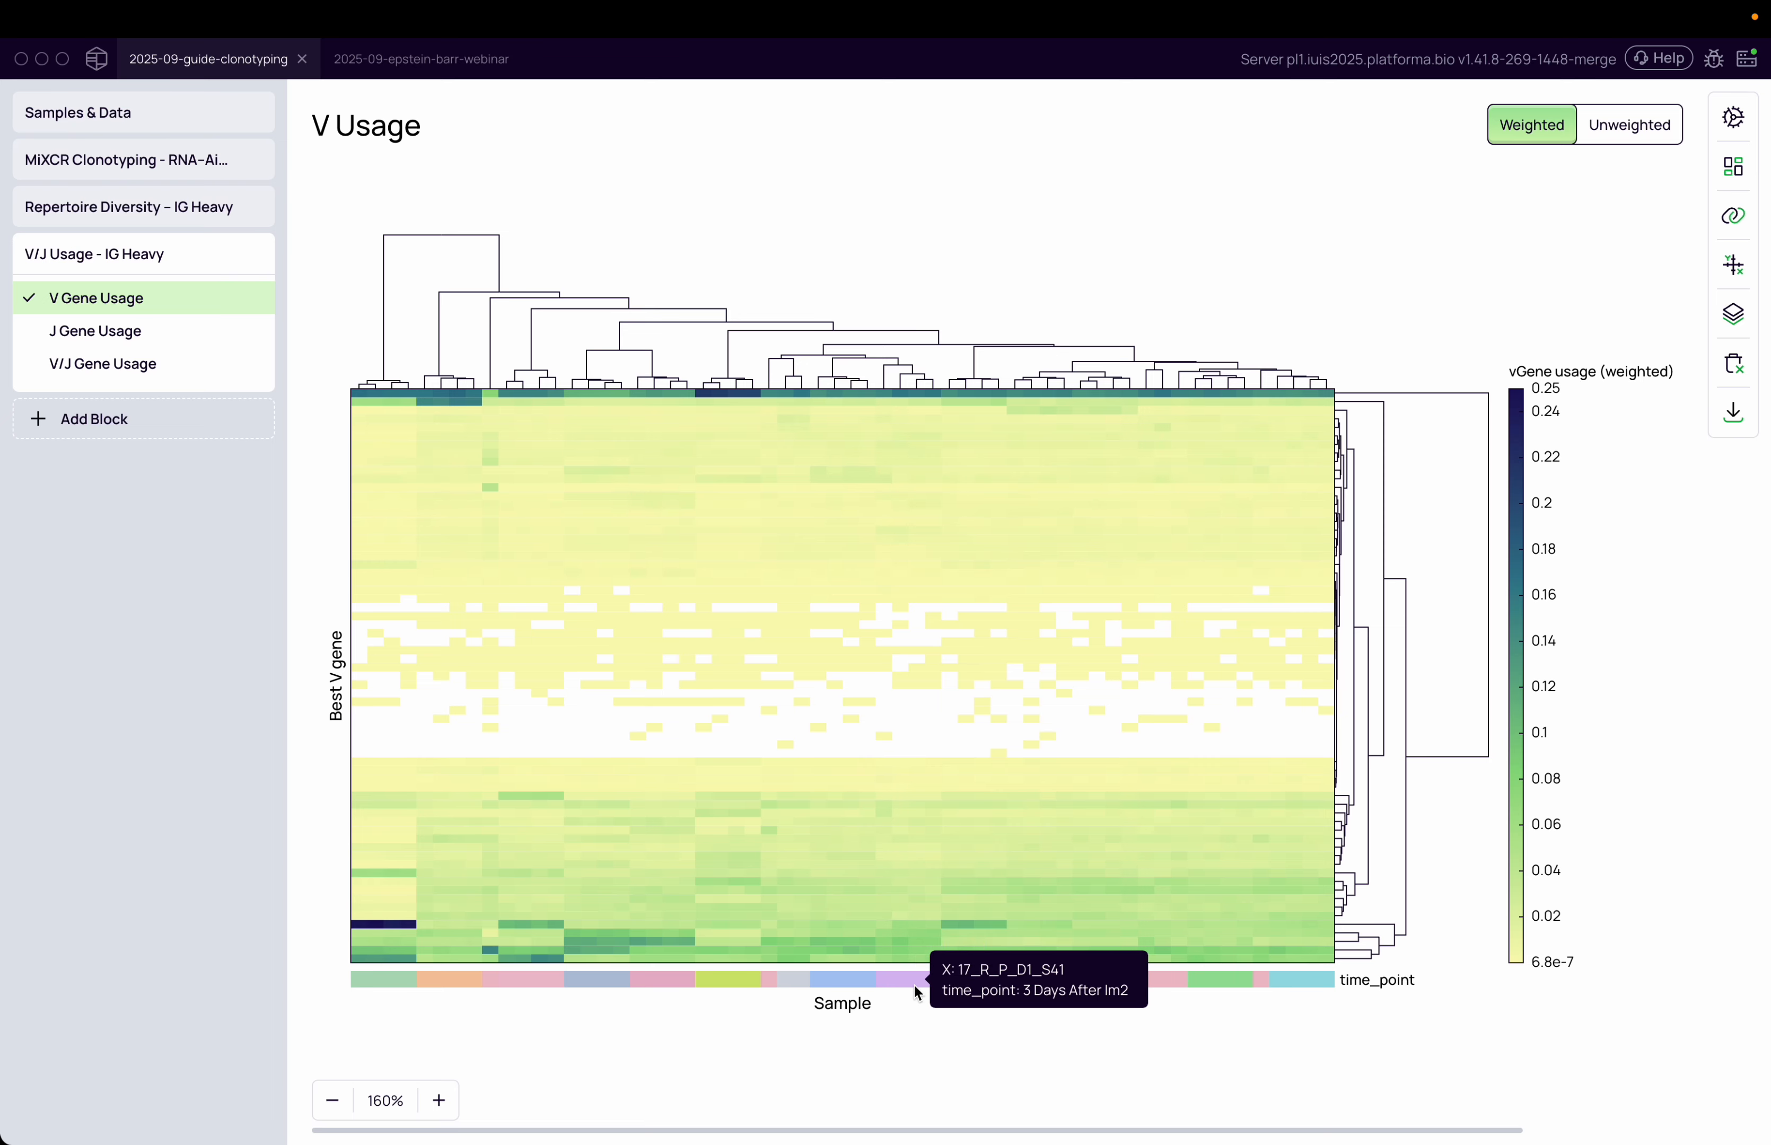
Change the heatmap color palette to Viridis
mouse_move(668, 995)
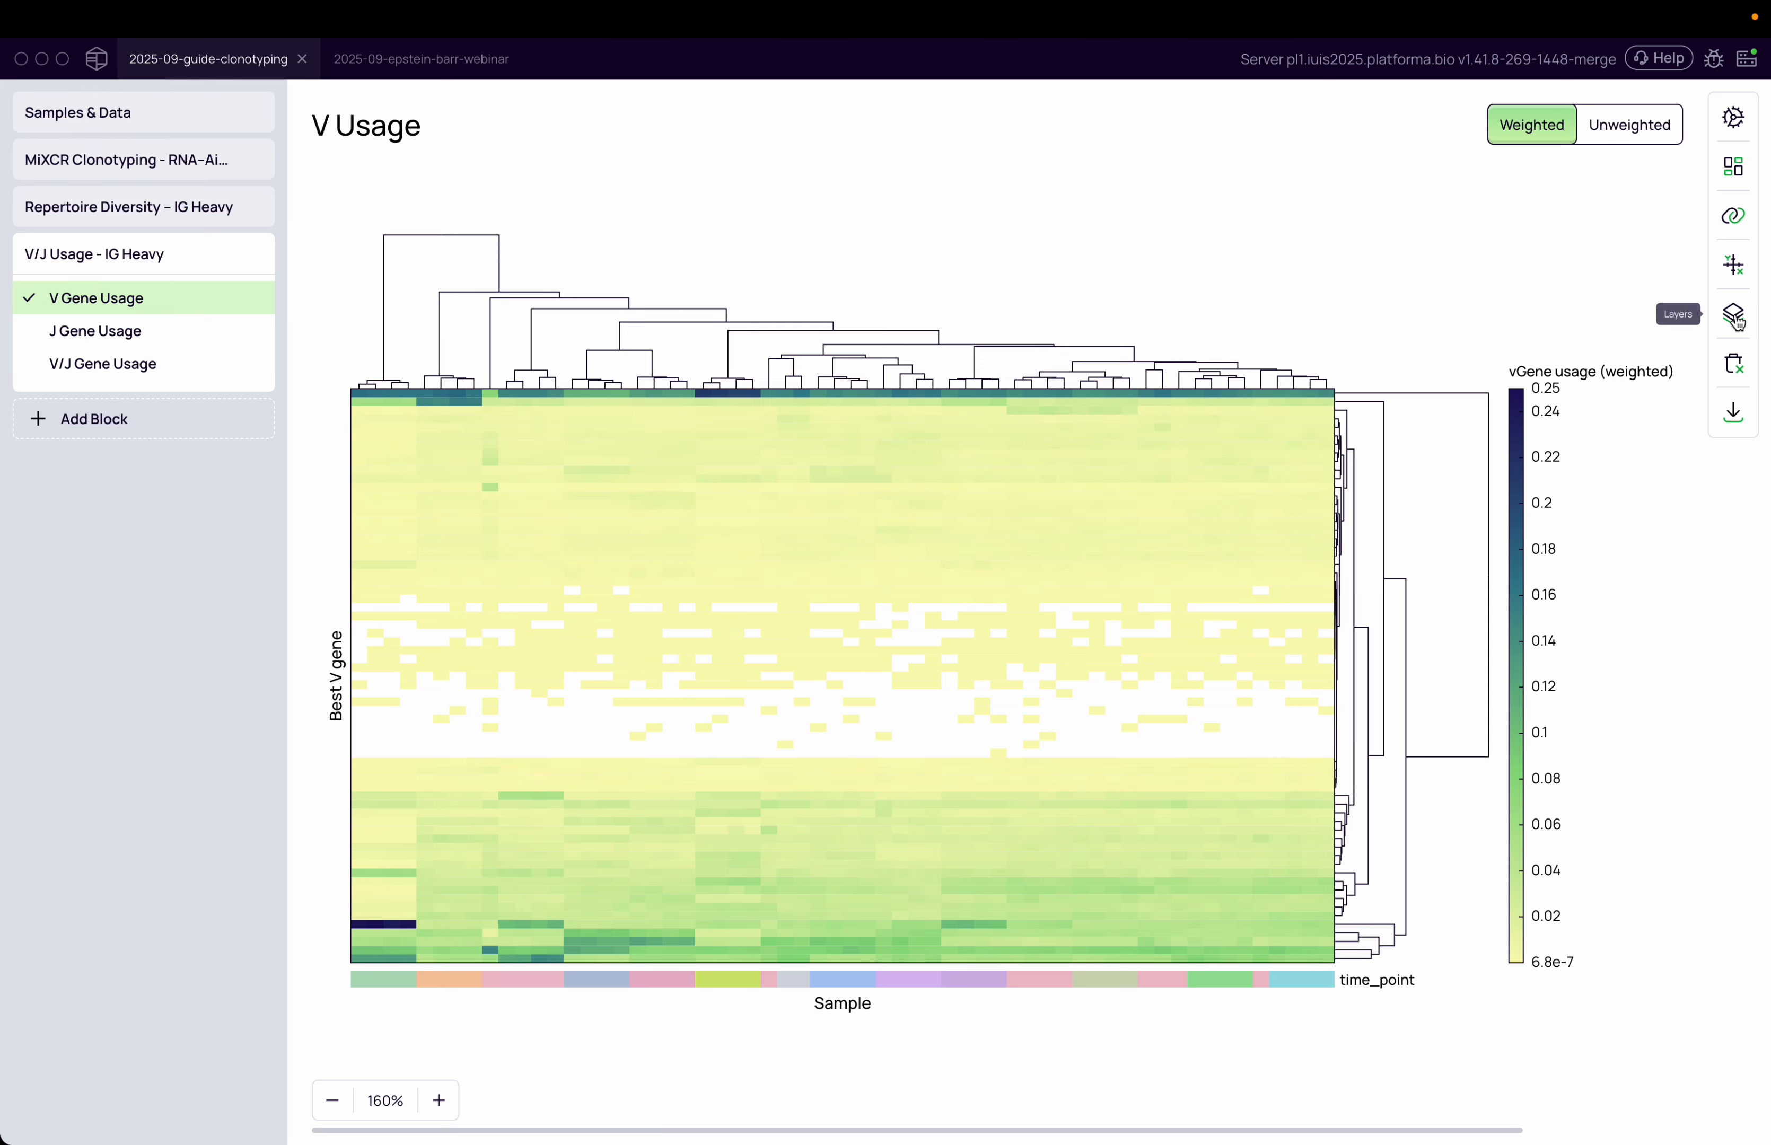
left_click(1735, 312)
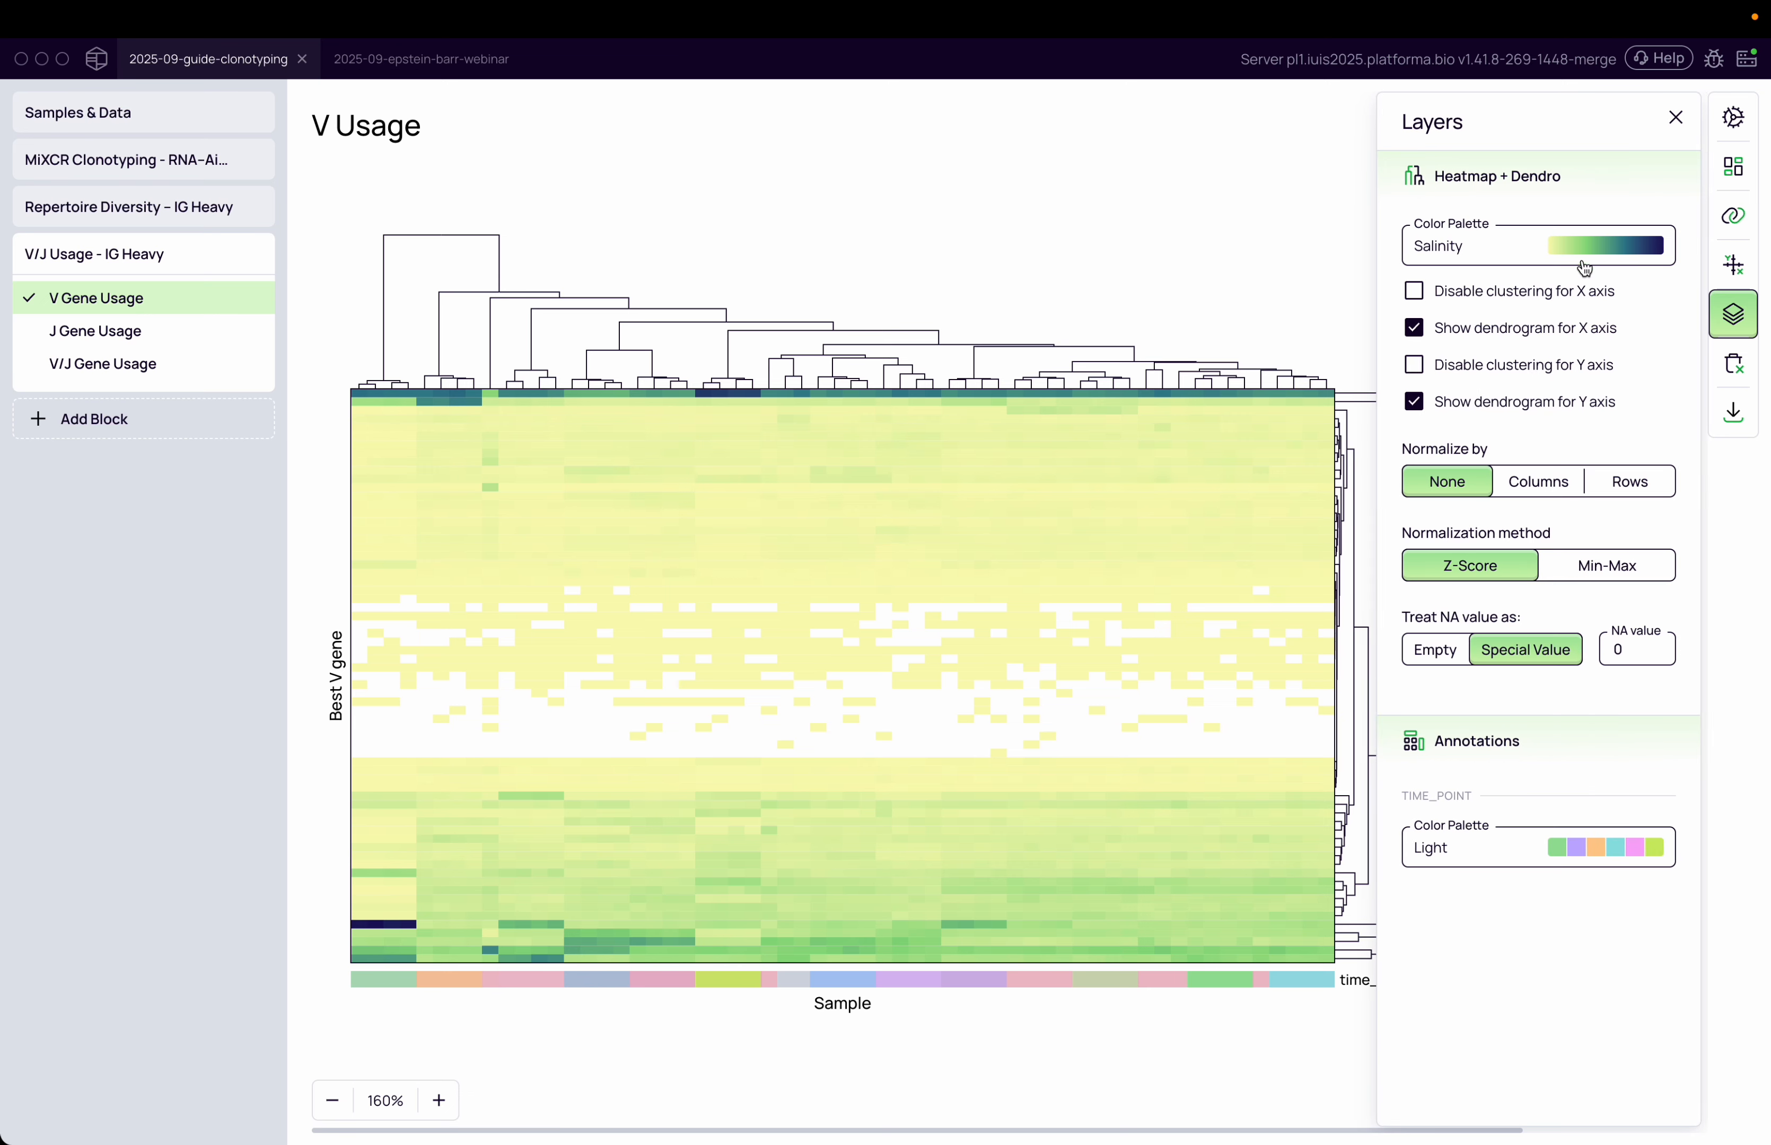
left_click(1580, 263)
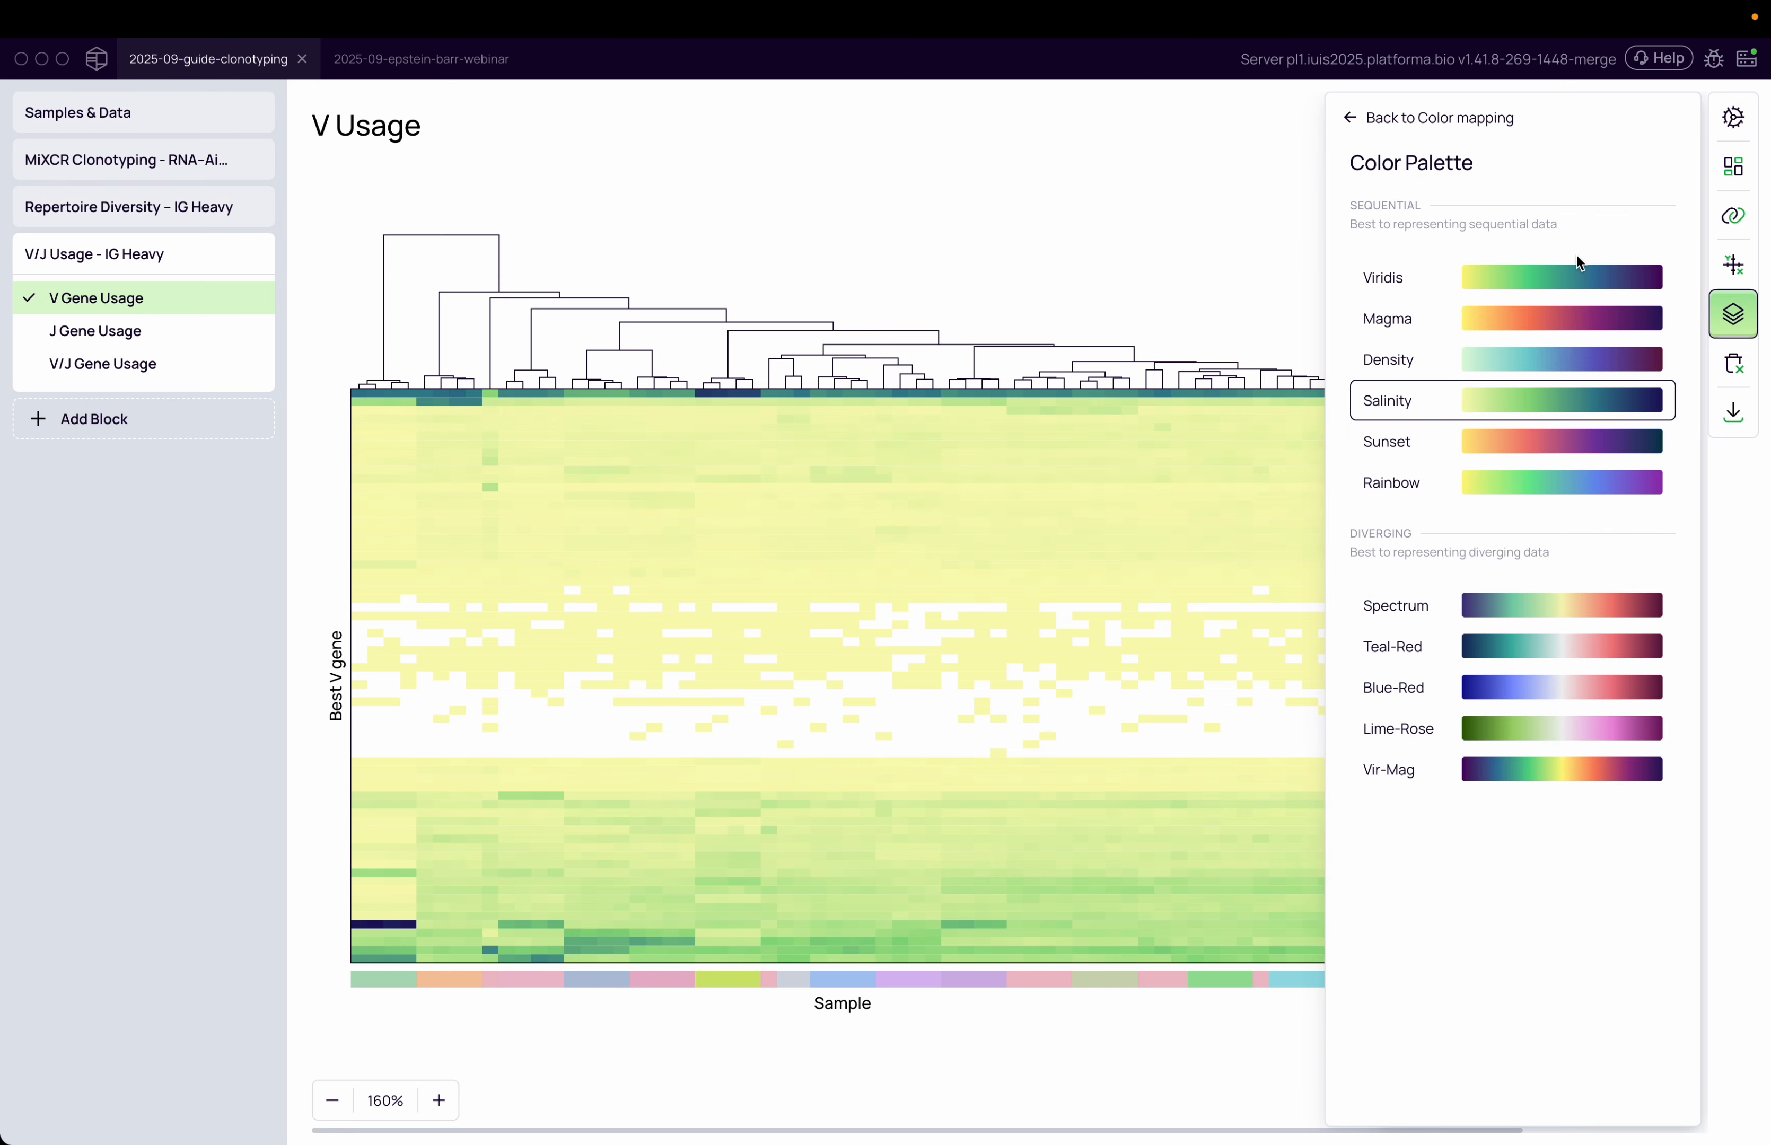
left_click(1534, 276)
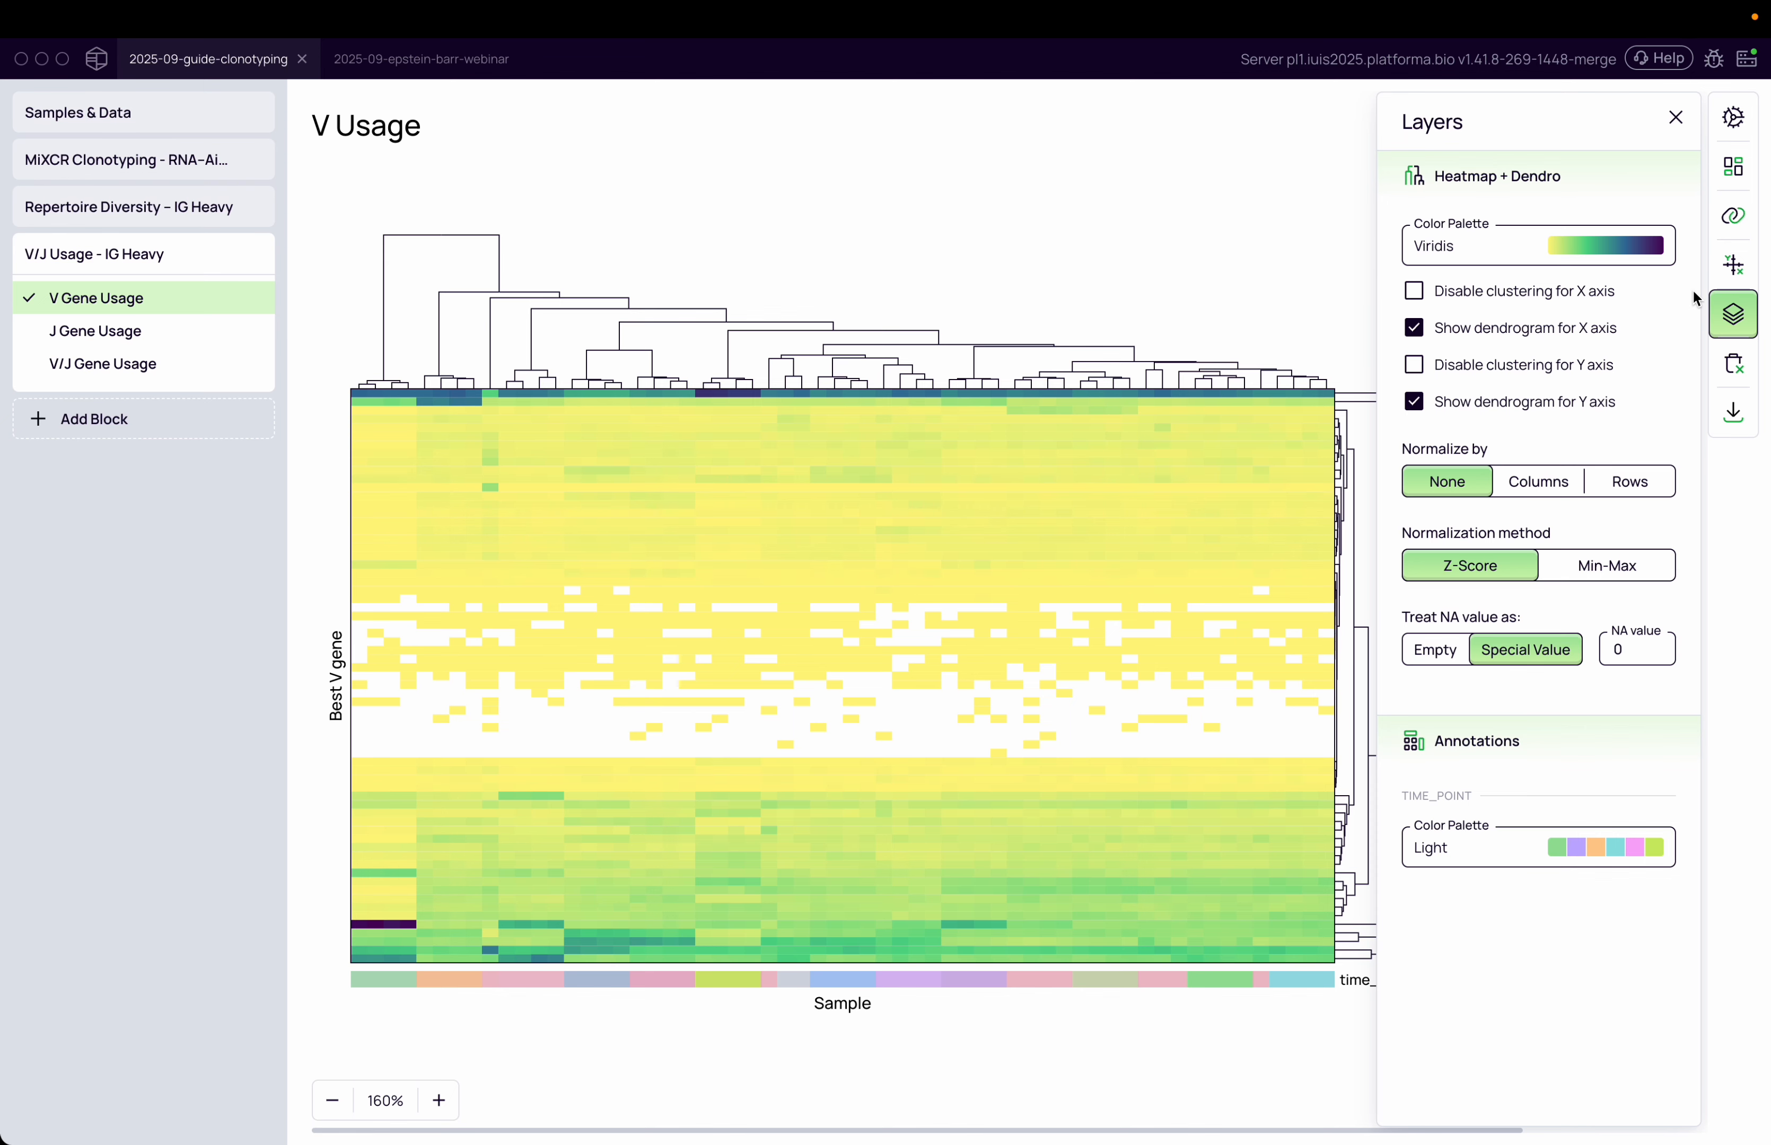
Try the Bright and Paired palettes for the time_point annotation before reselecting Light
left_click(1577, 857)
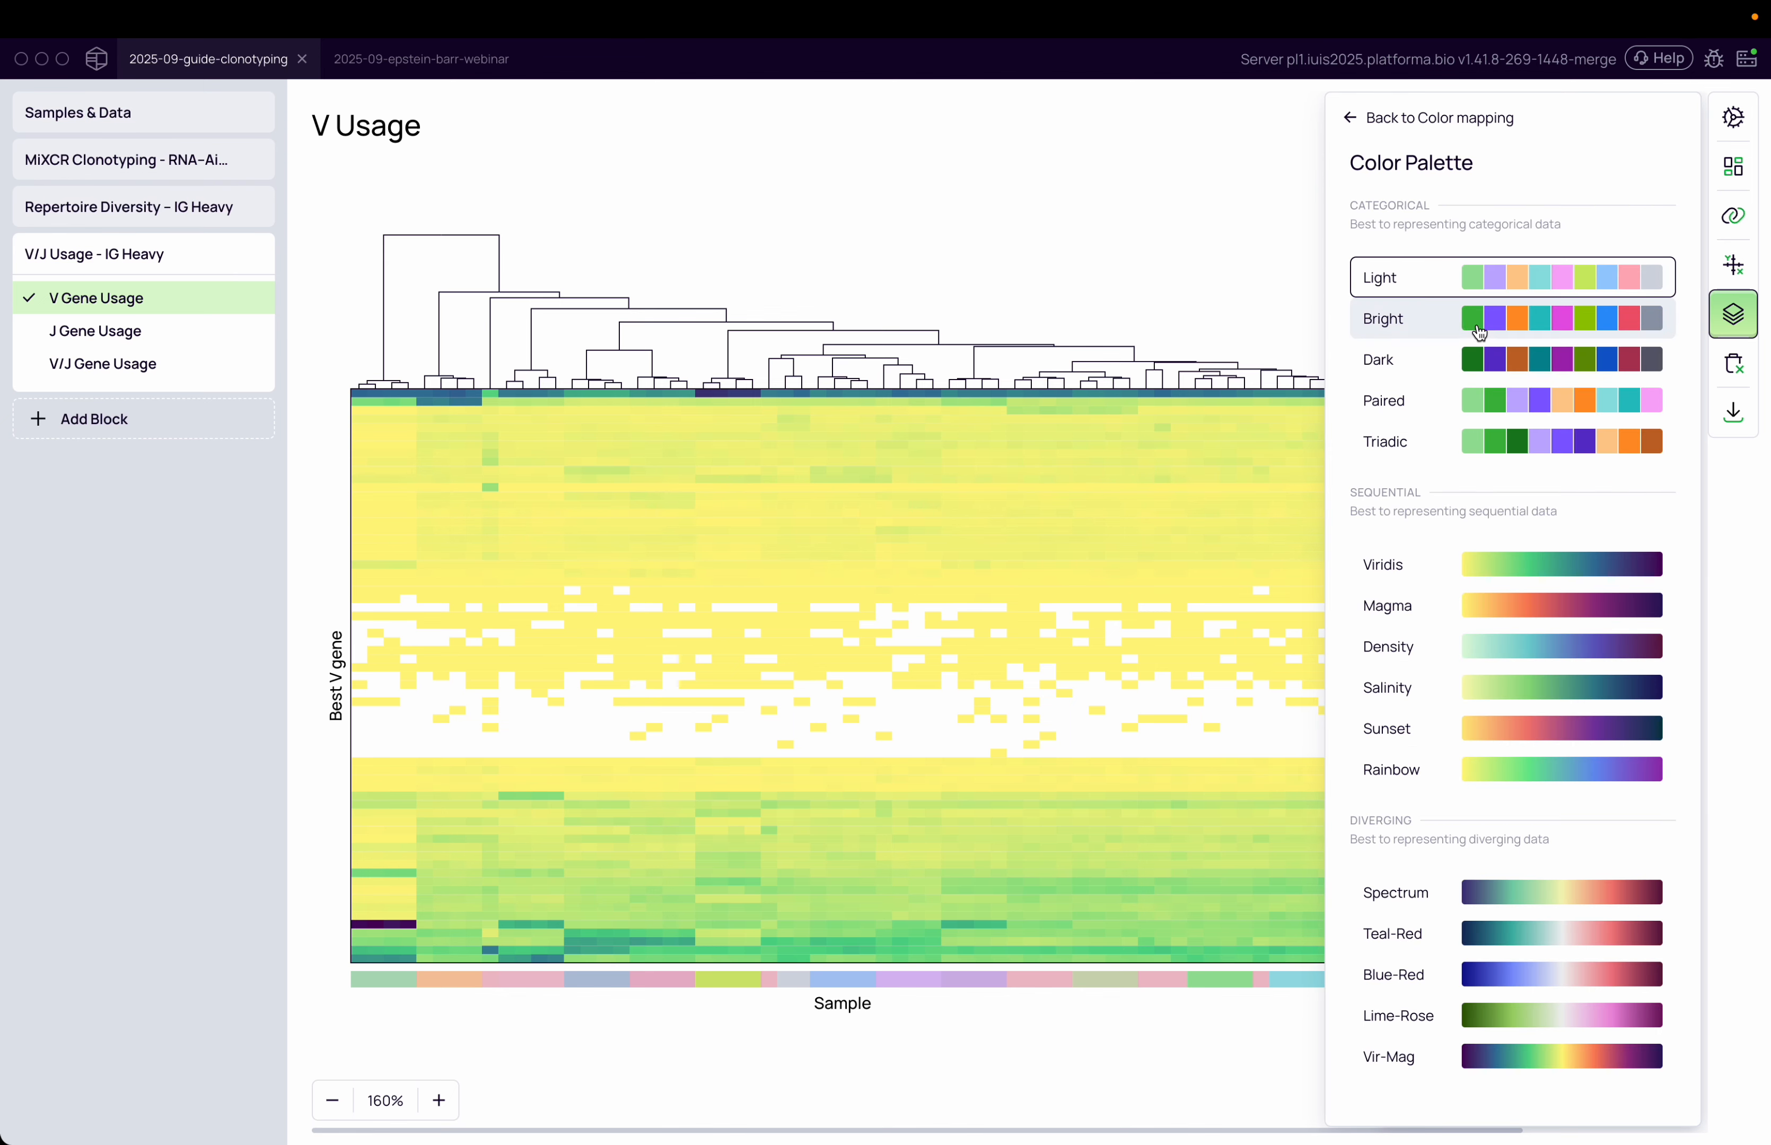
left_click(1563, 318)
left_click(1508, 395)
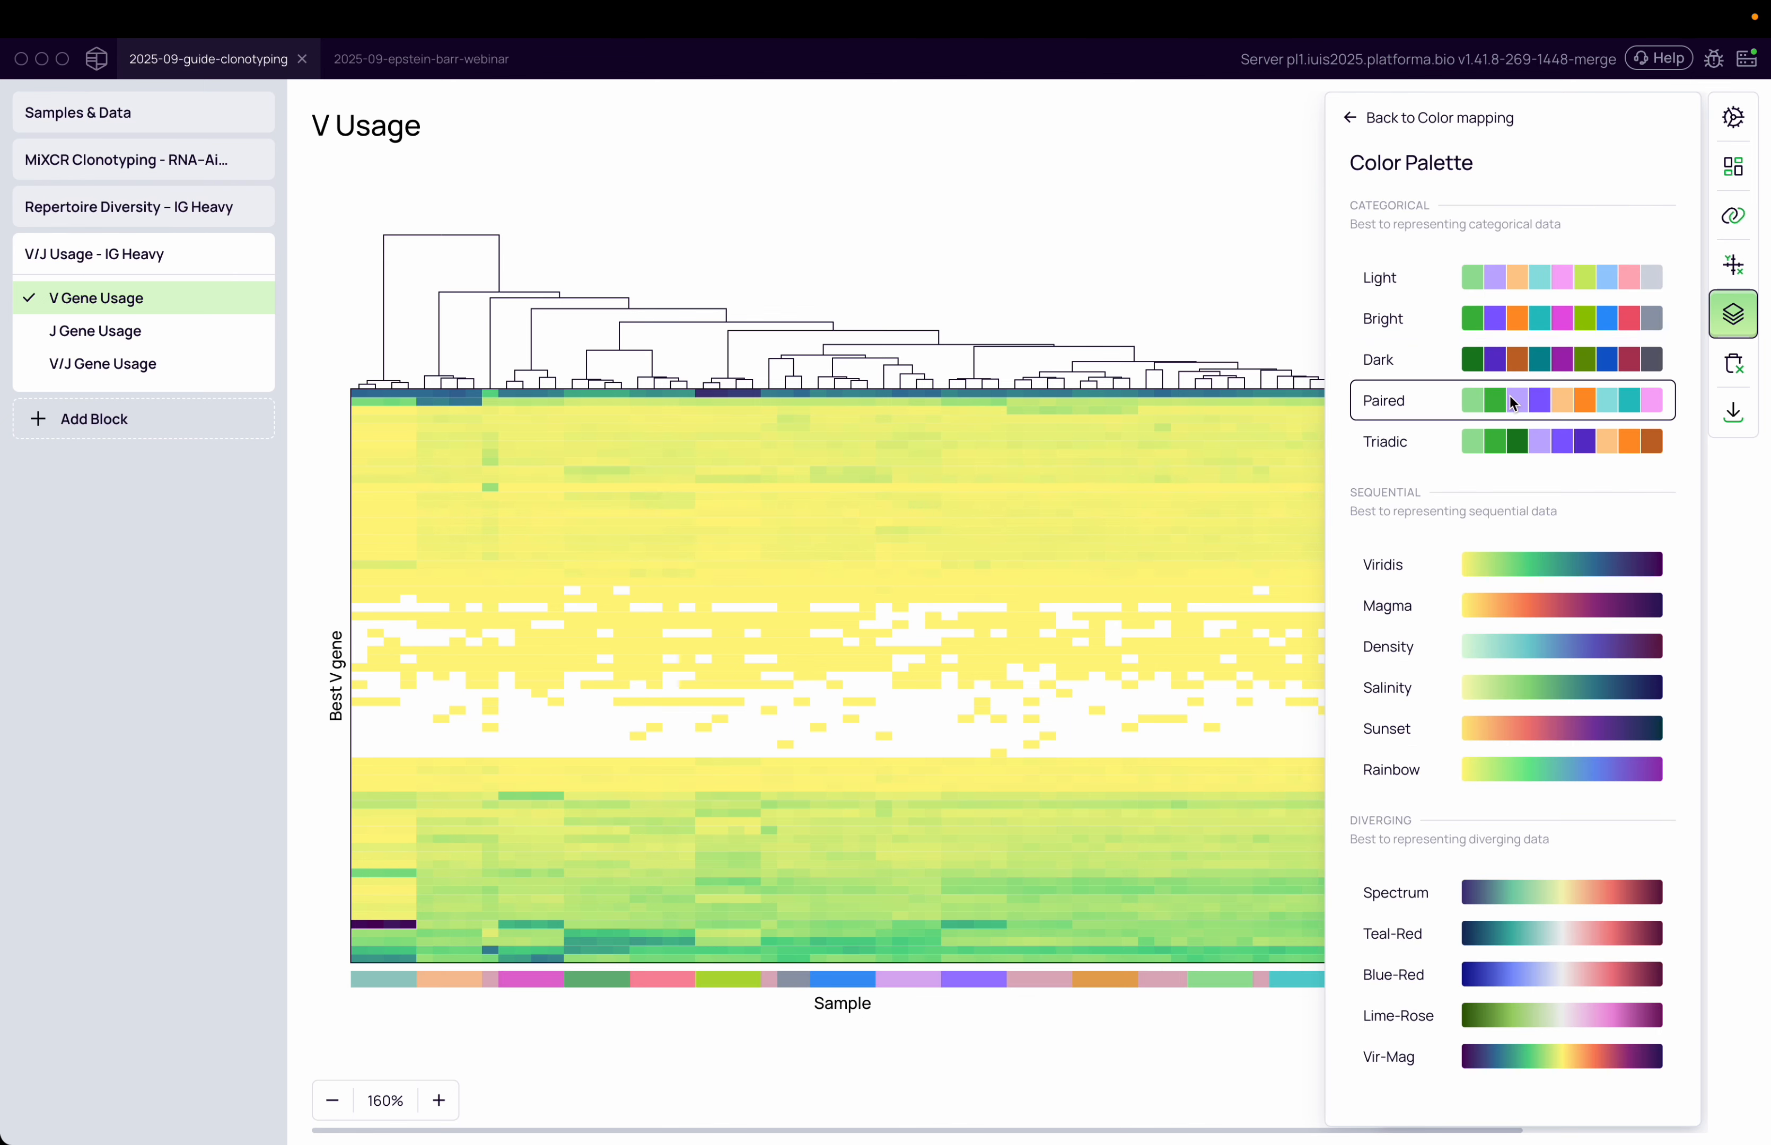
left_click(1489, 277)
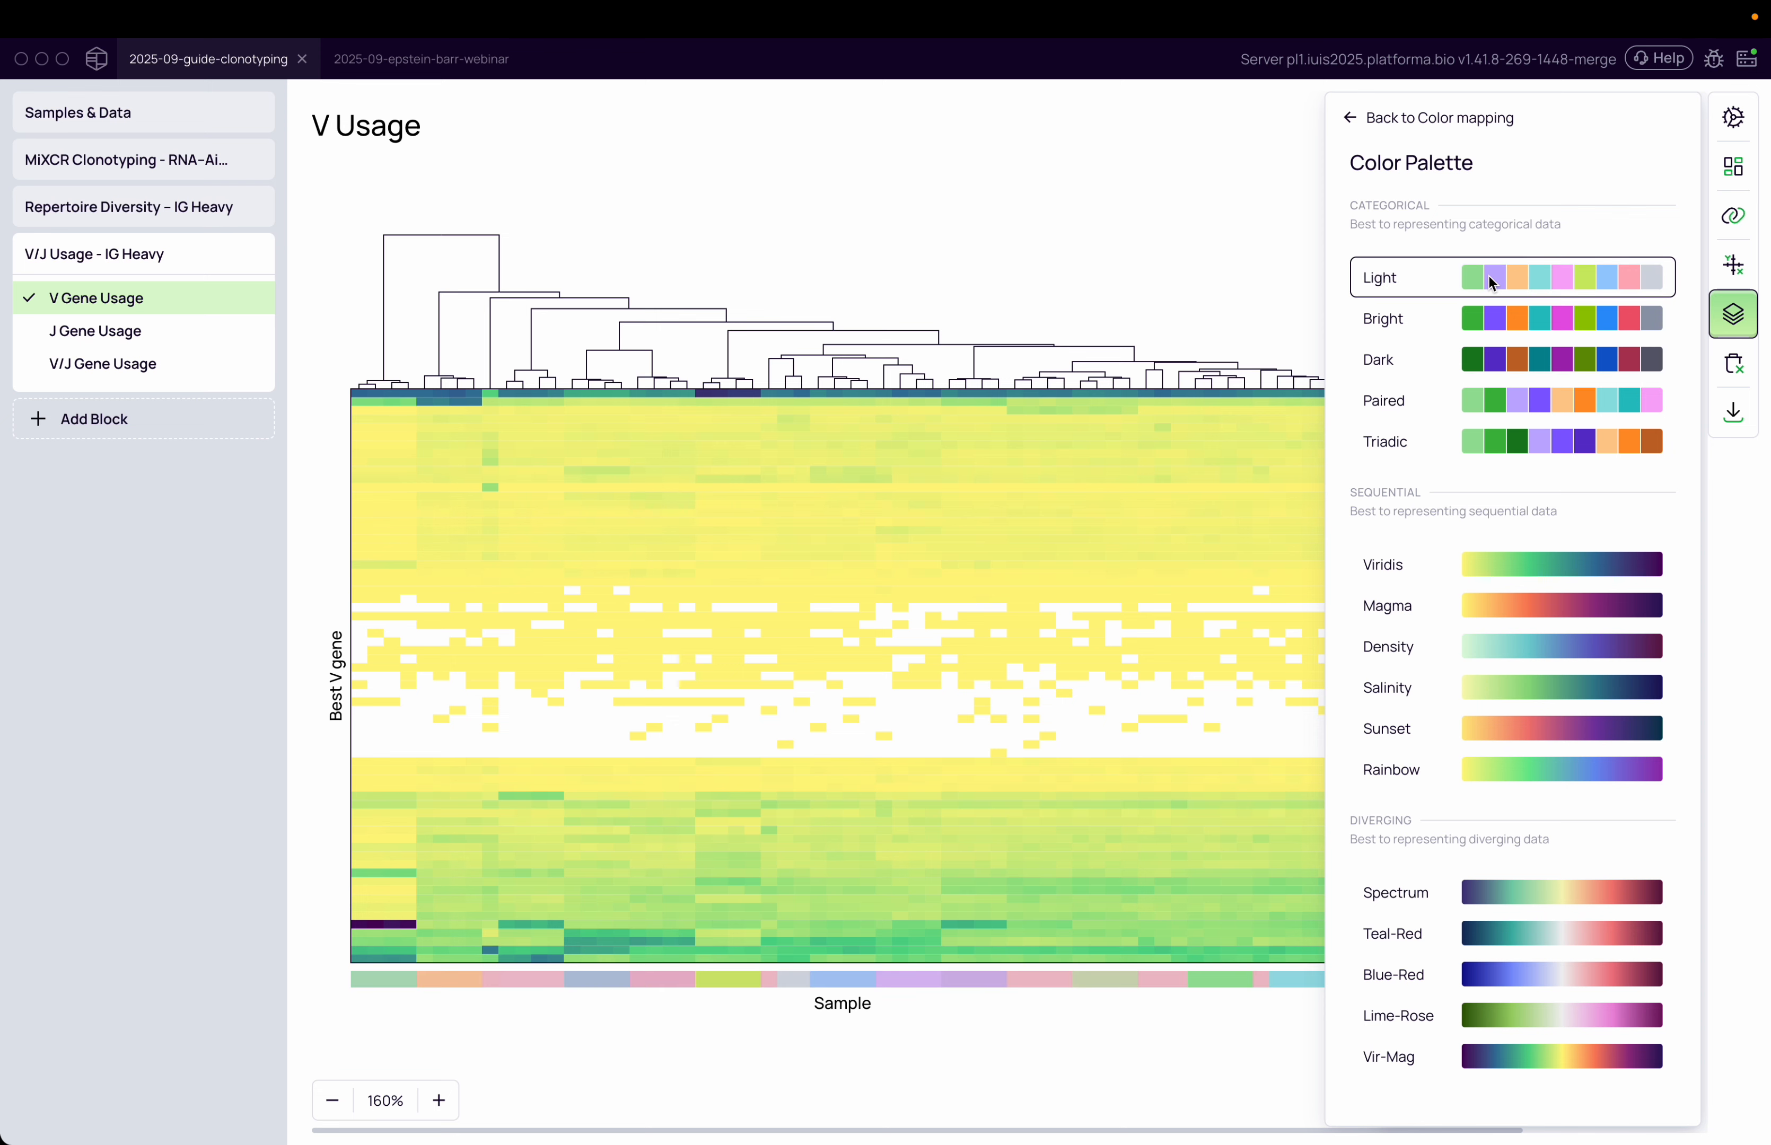
left_click(1305, 280)
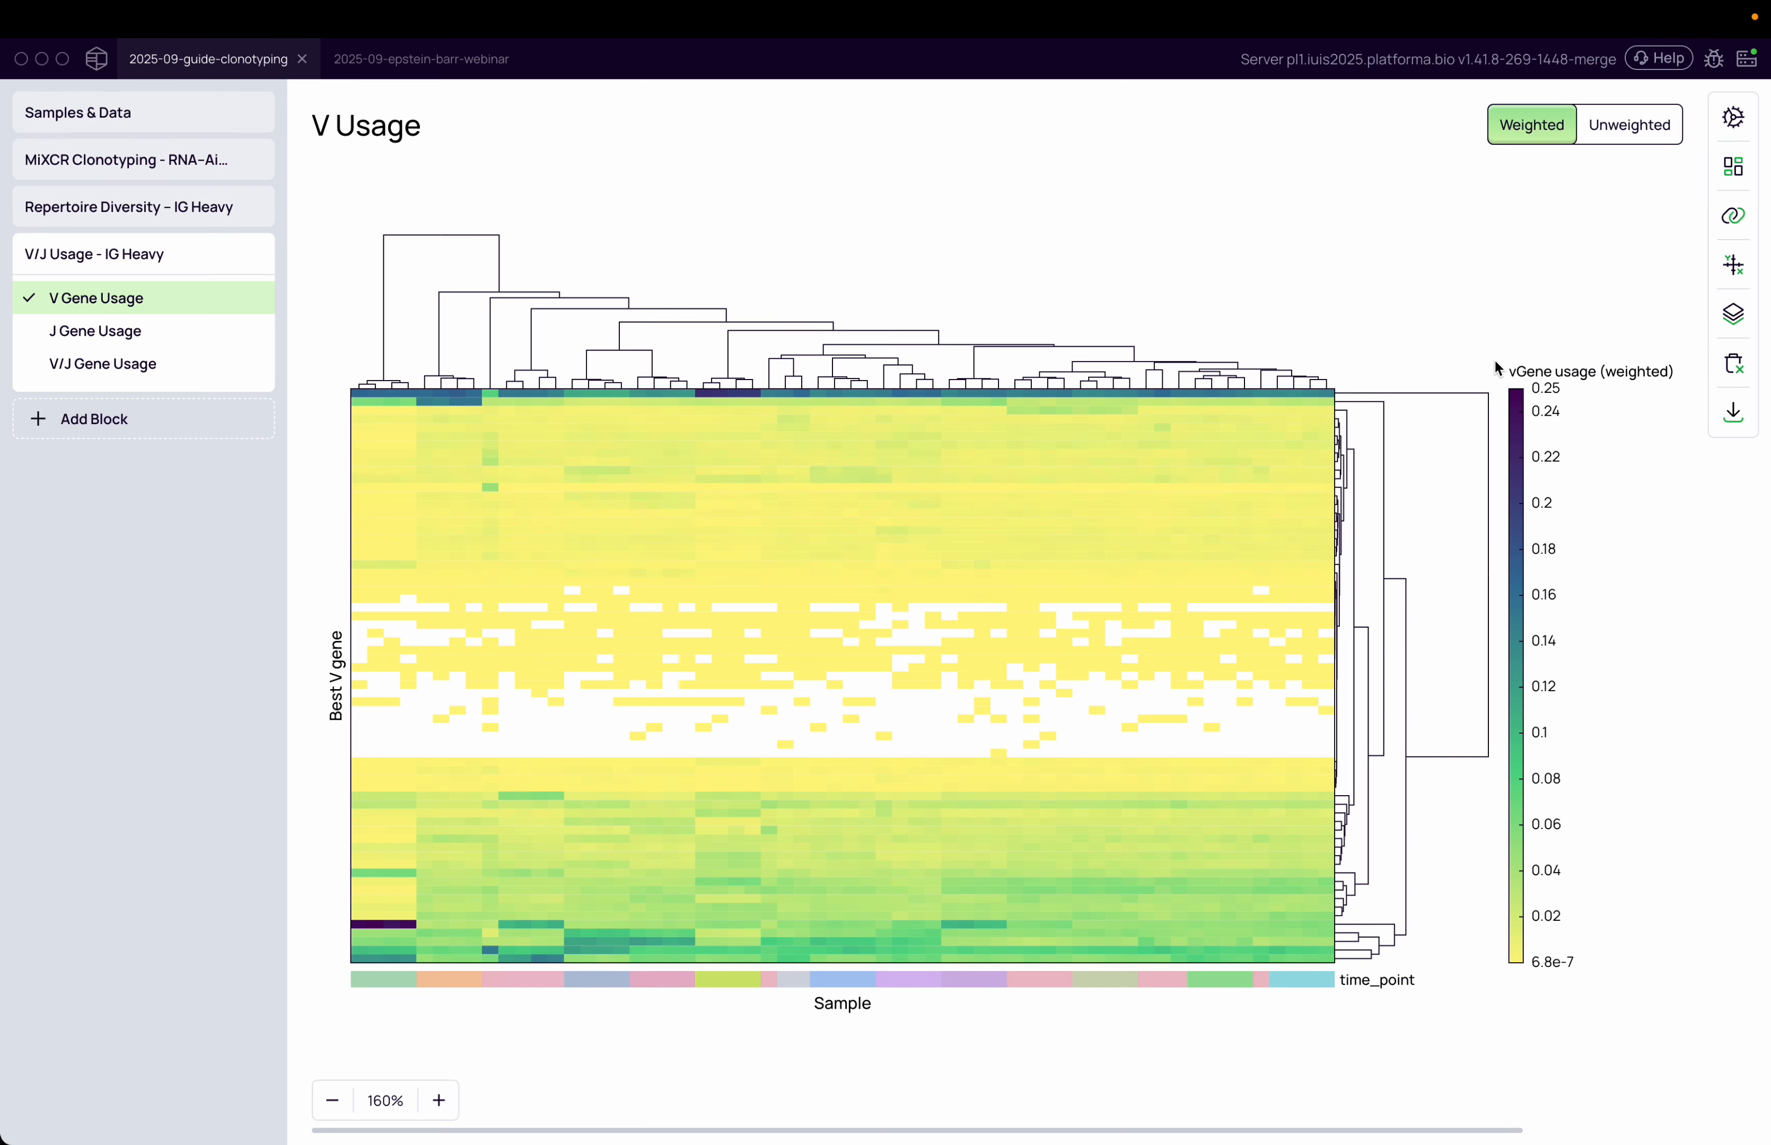
Group the heatmap columns by time_point and inspect the 8 Days After Im1 group's darkest cell
left_click(1728, 220)
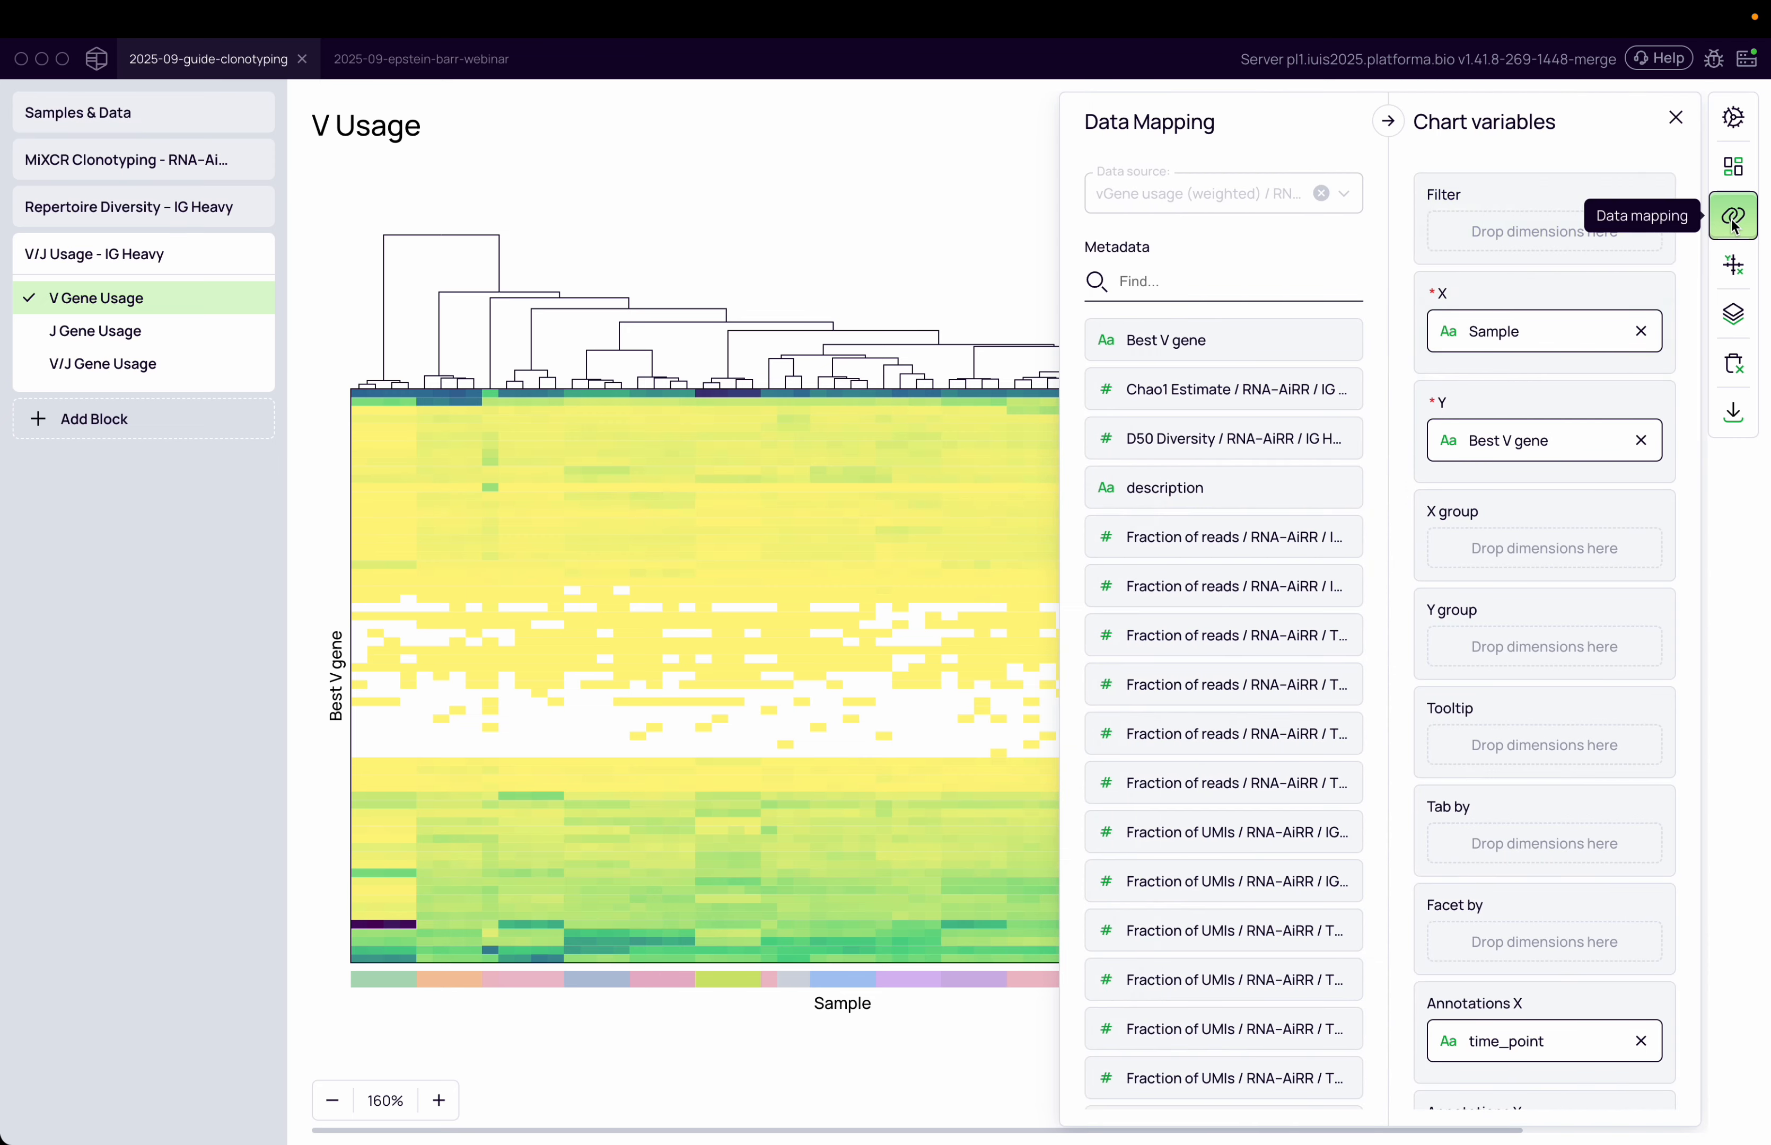
left_click(531, 1030)
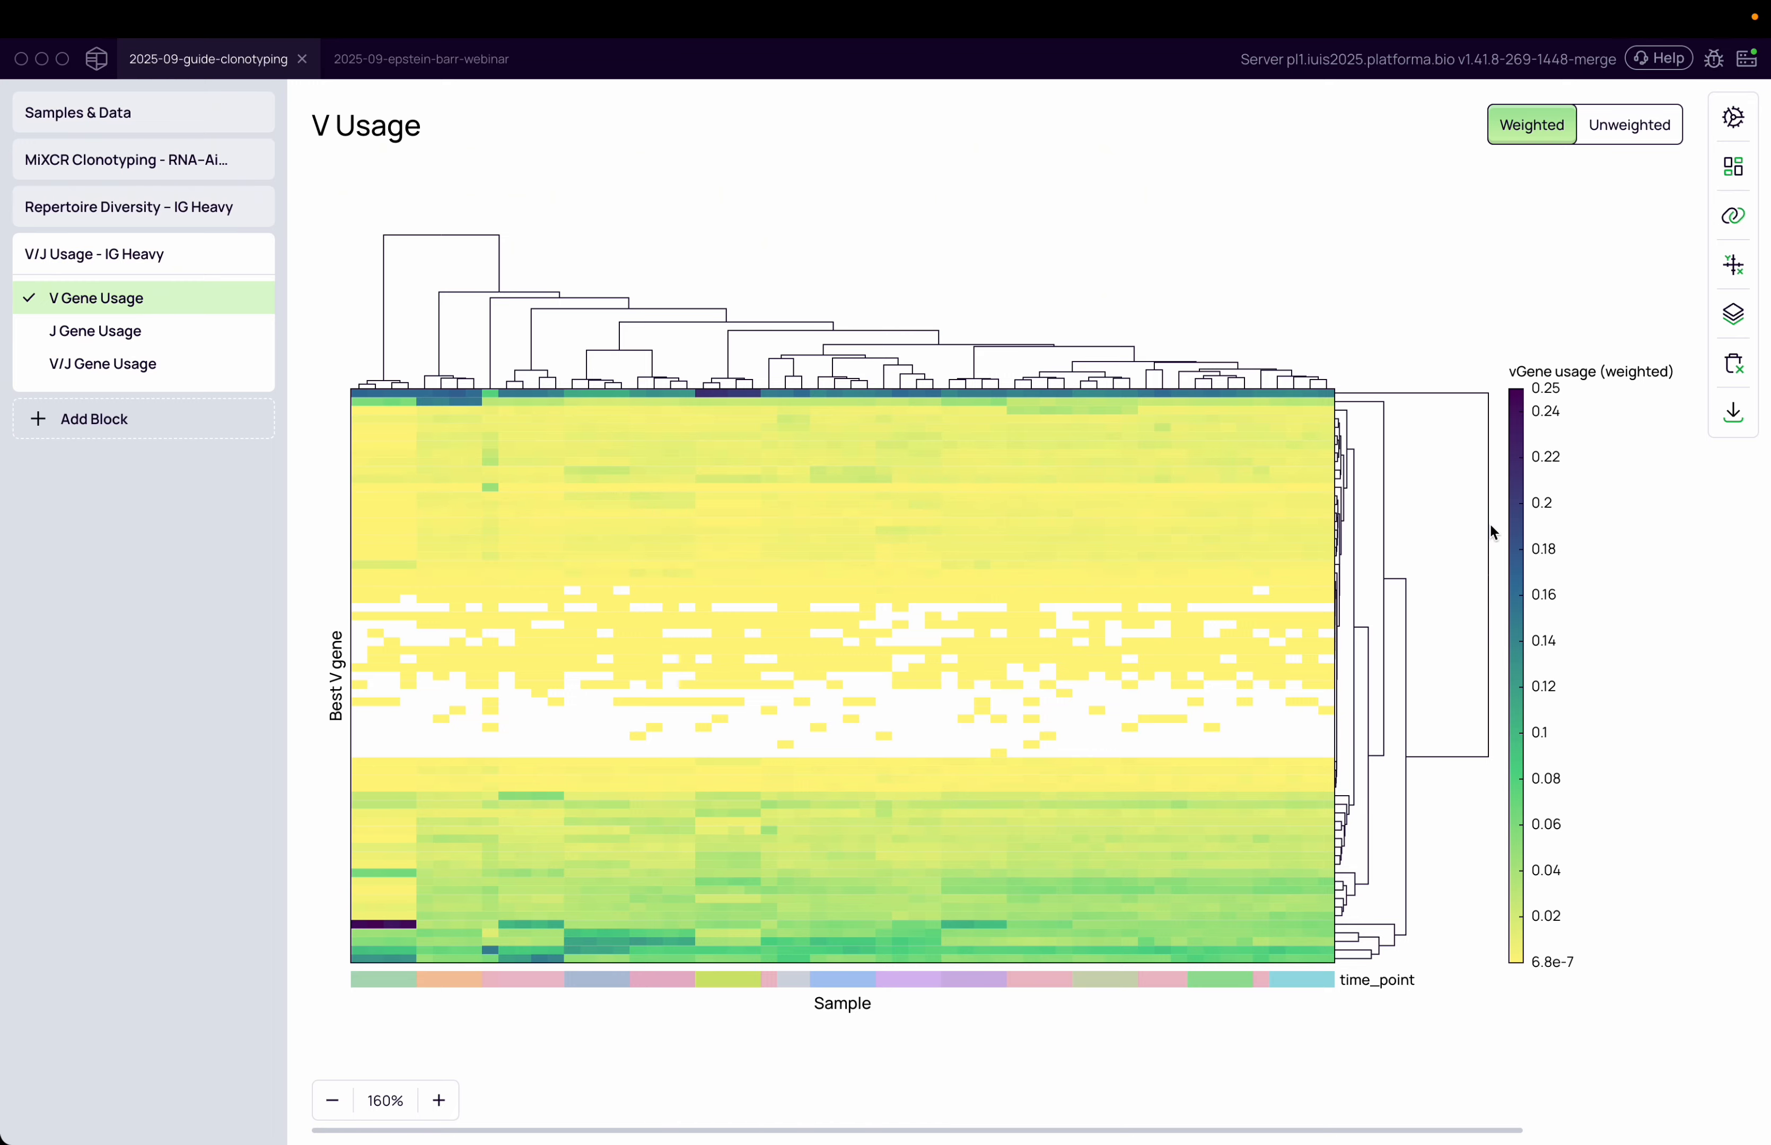
left_click(1745, 218)
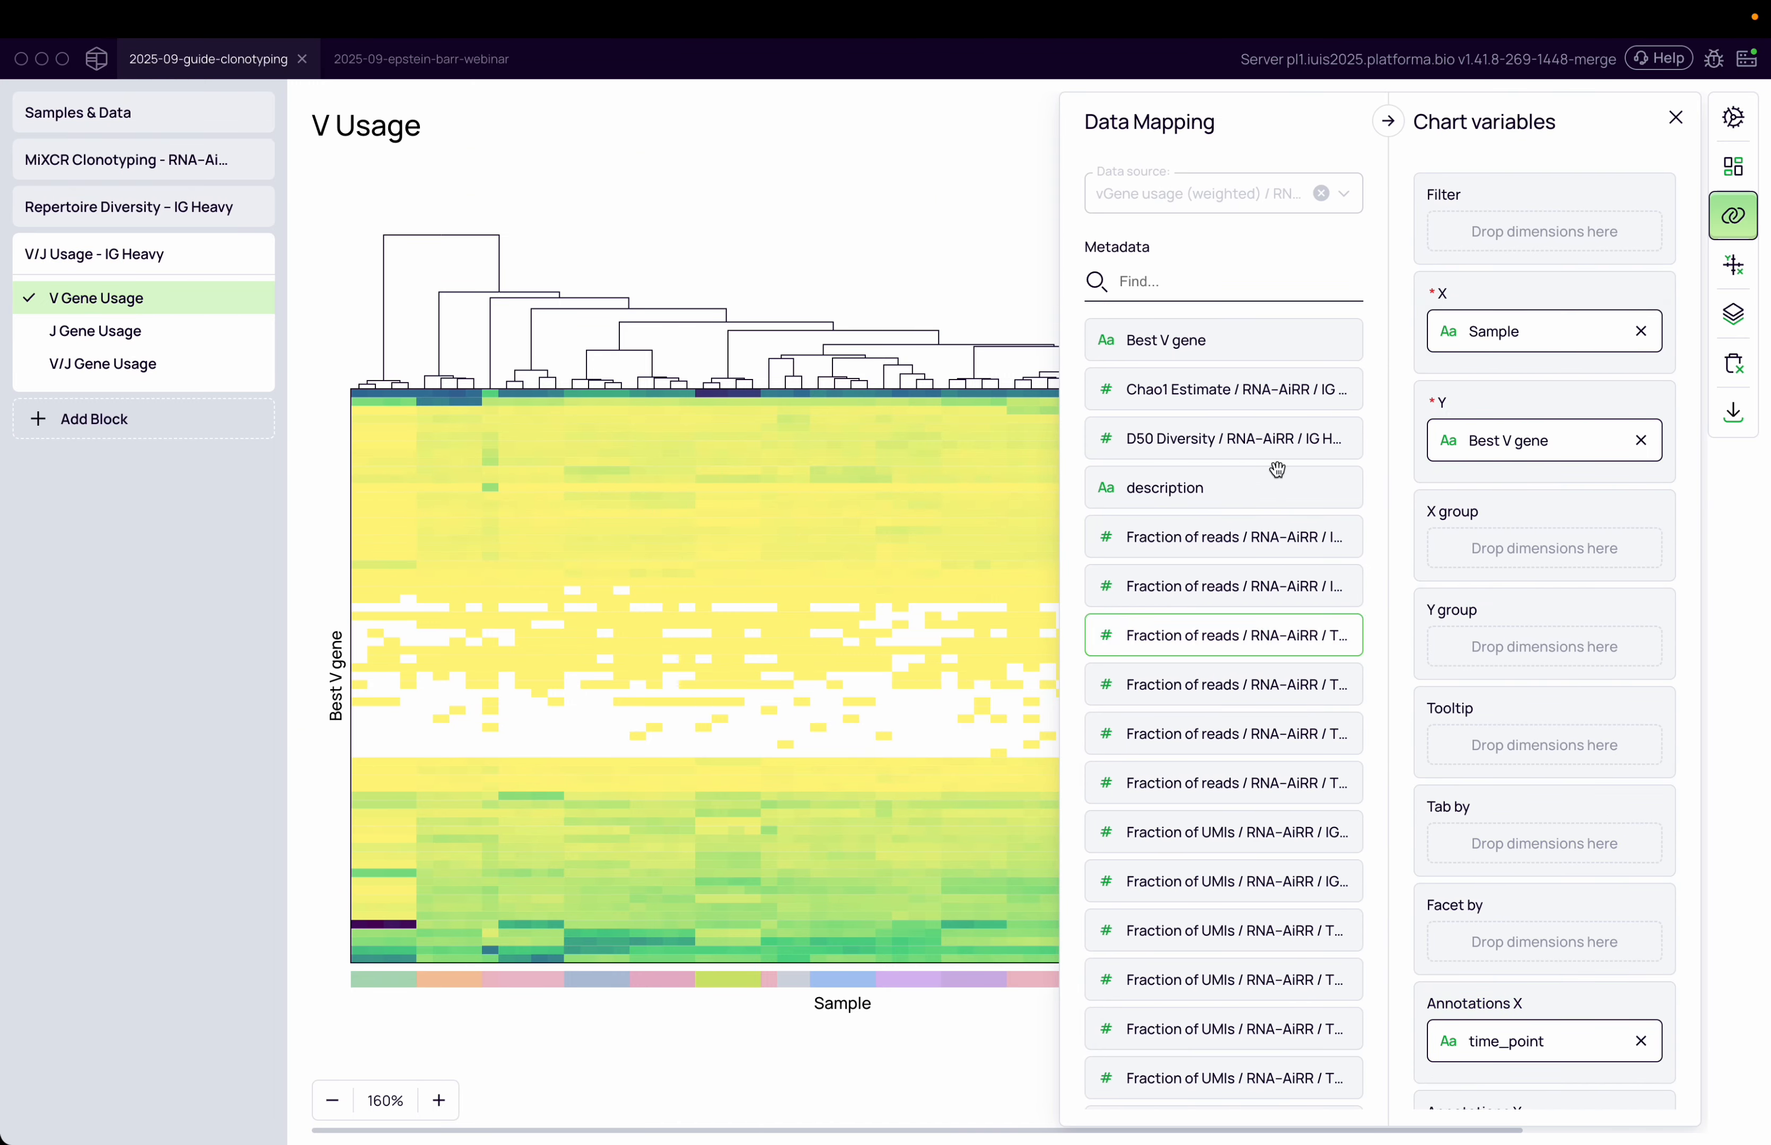
left_click(1182, 283)
type("time")
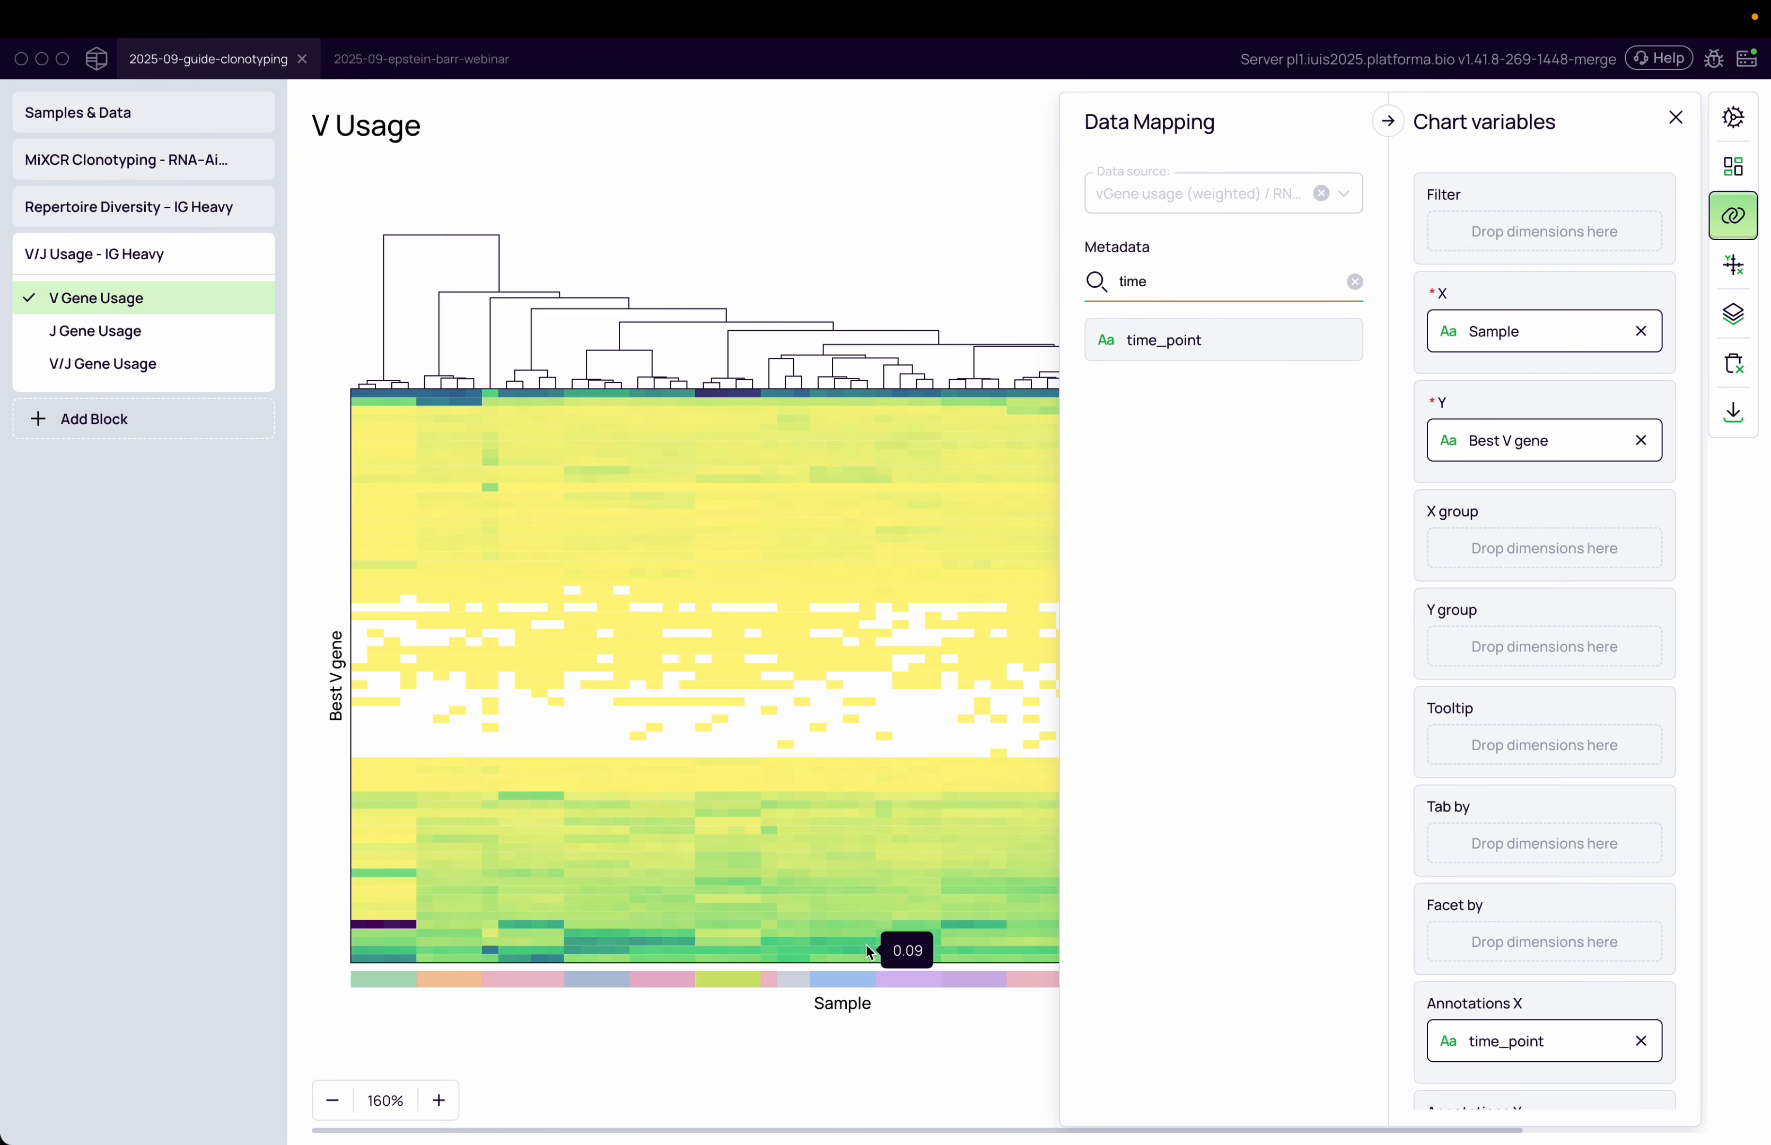
left_click_drag(1155, 325, 1519, 533)
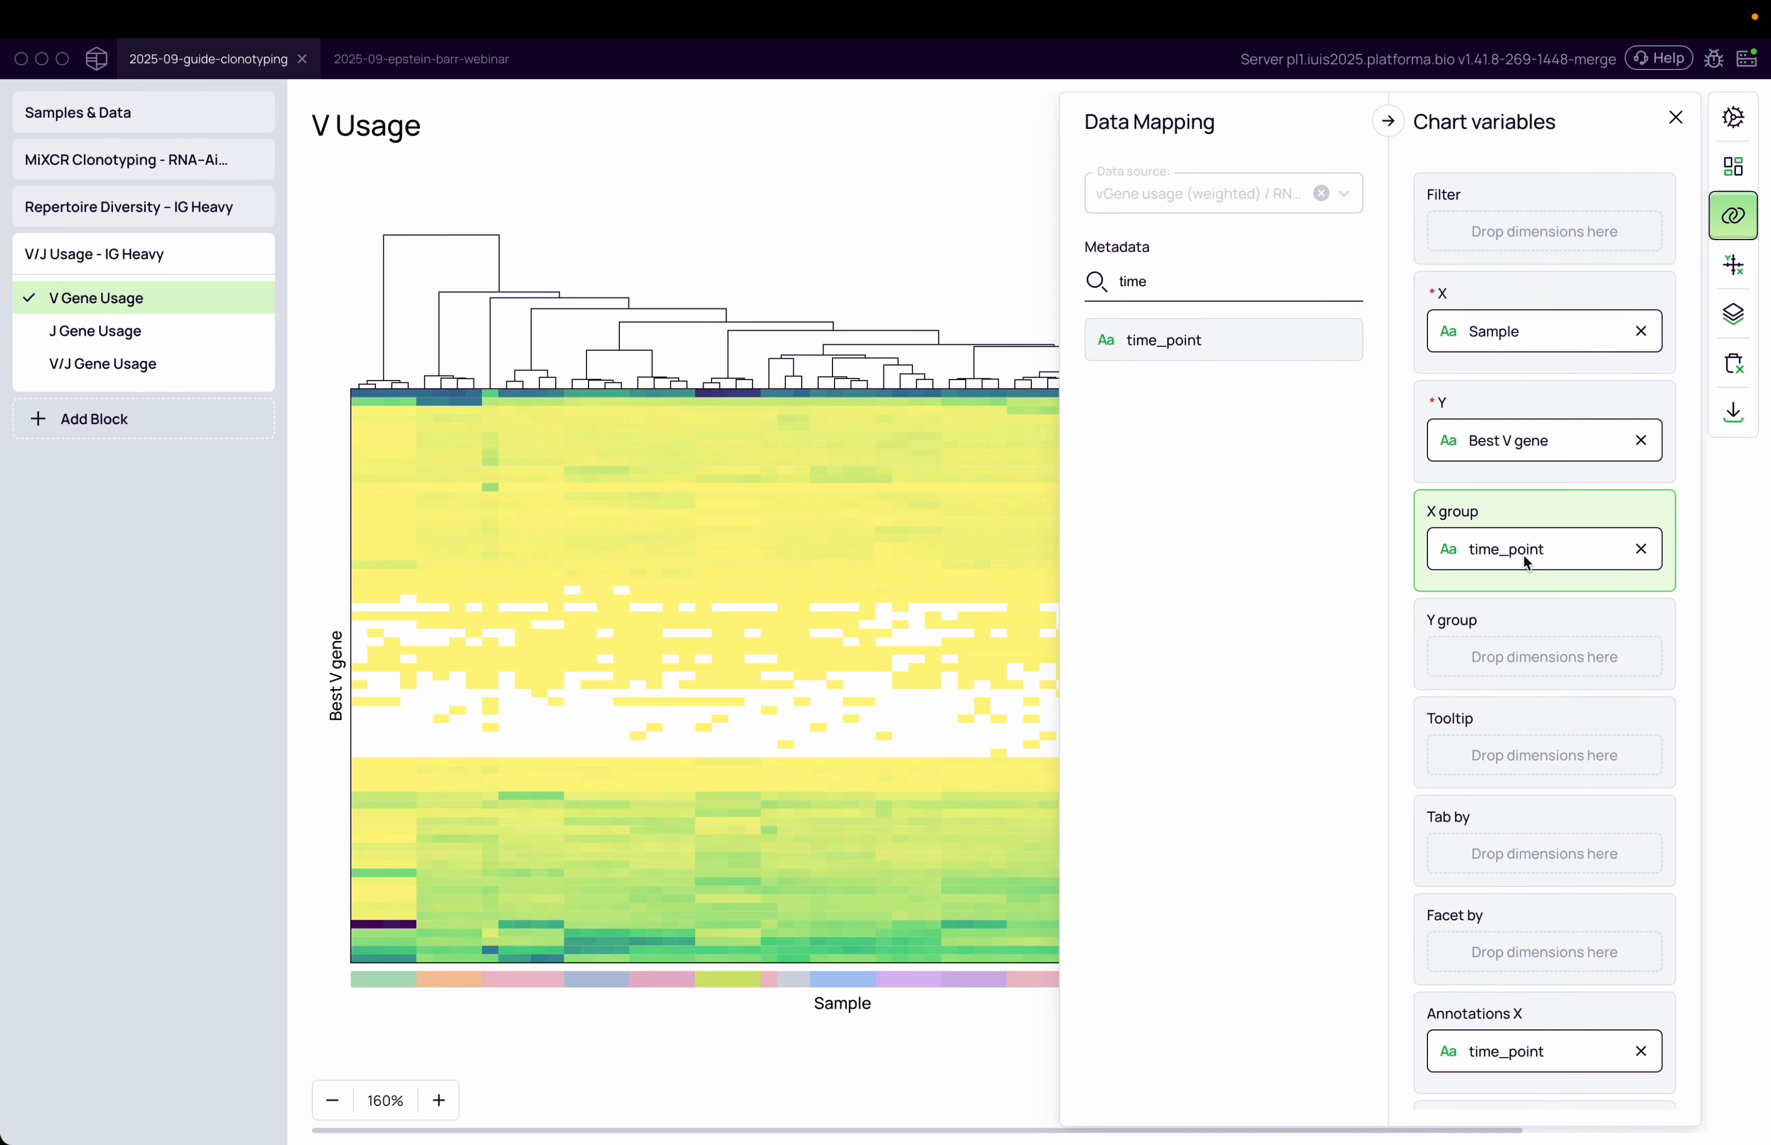
left_click(932, 309)
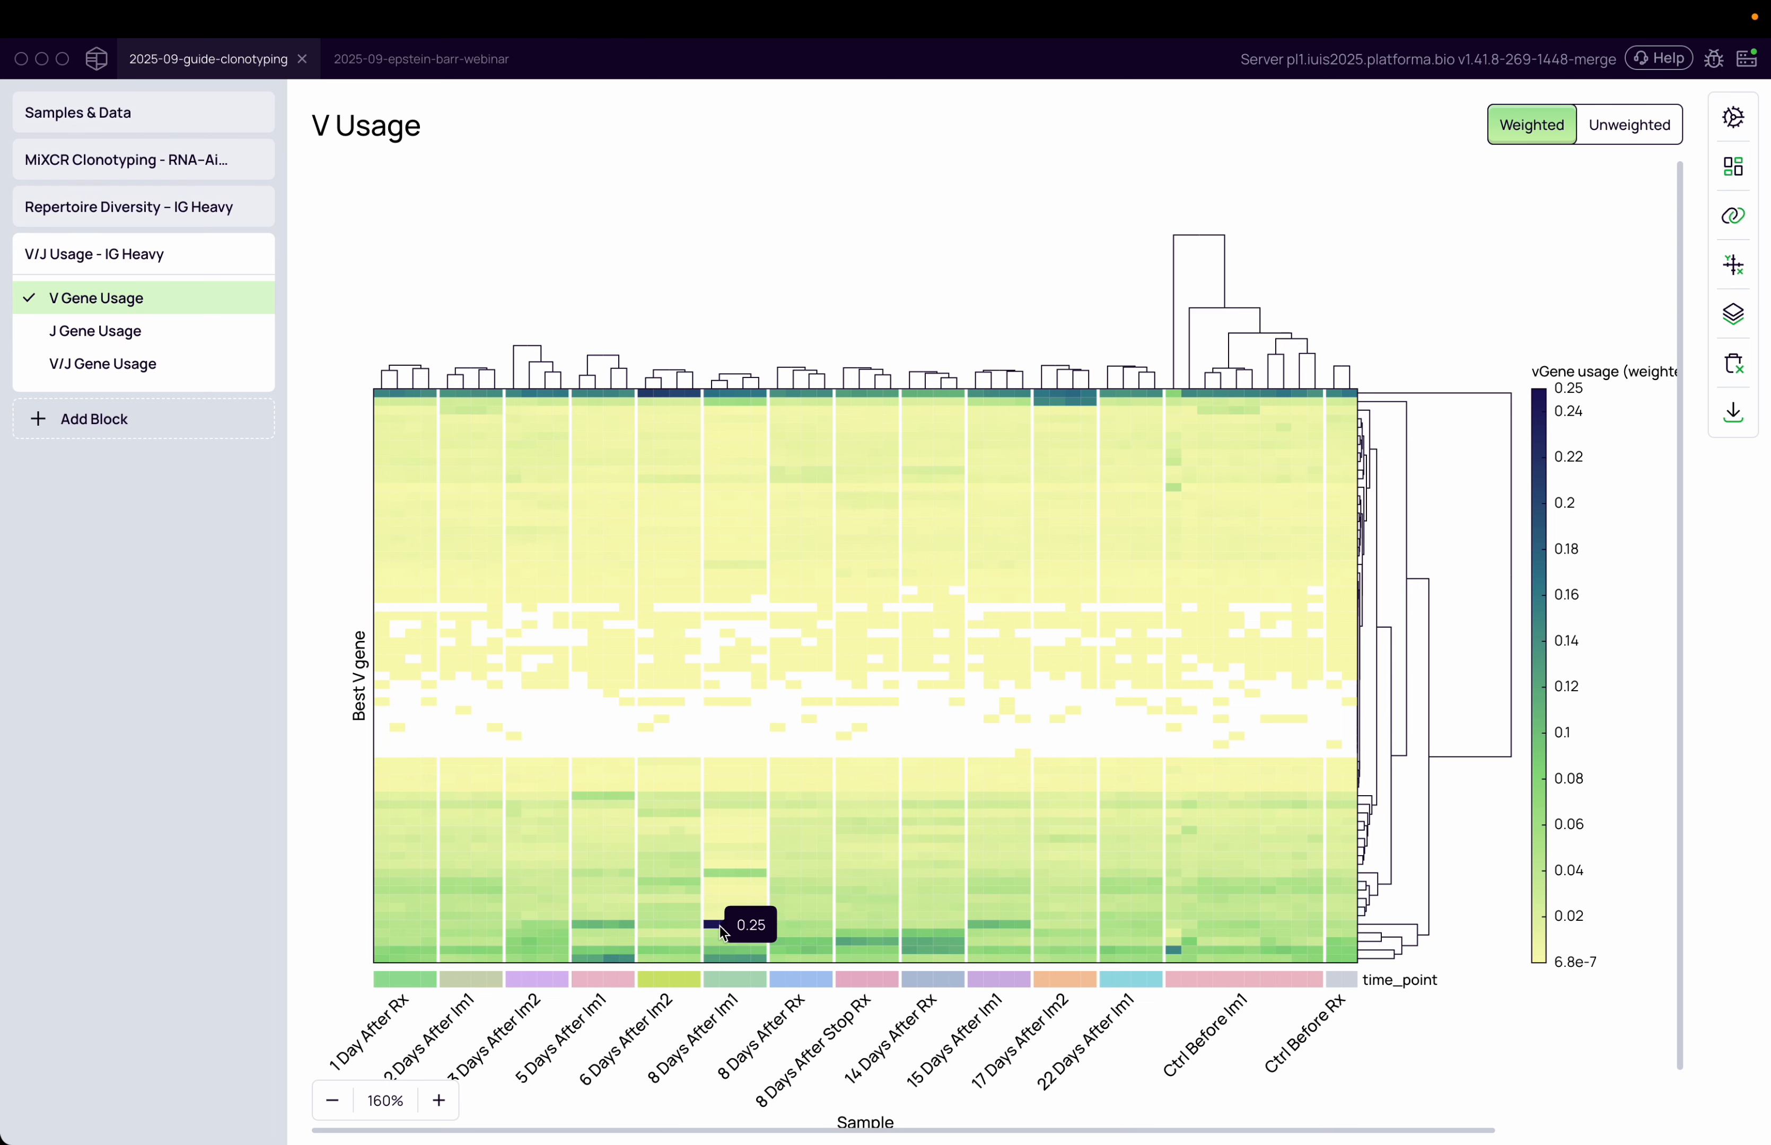
left_click_drag(653, 1090, 744, 1004)
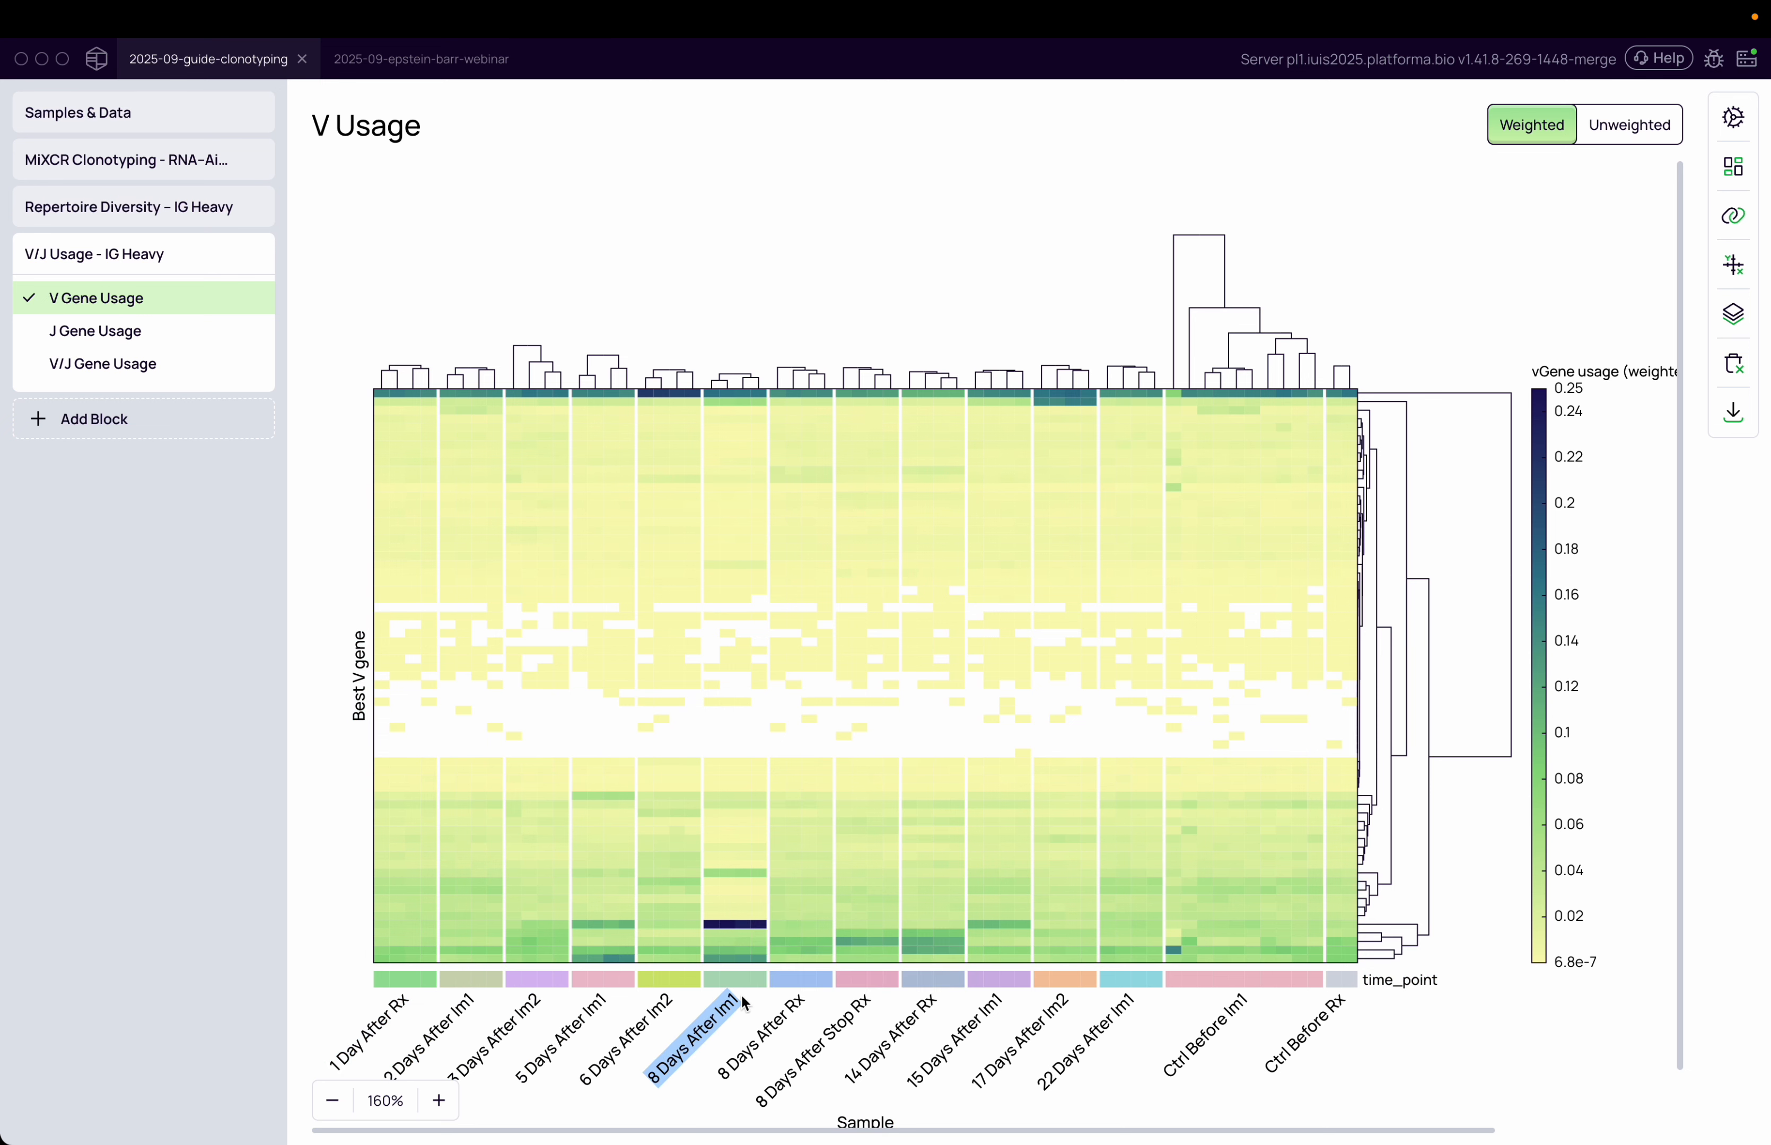
left_click(712, 922)
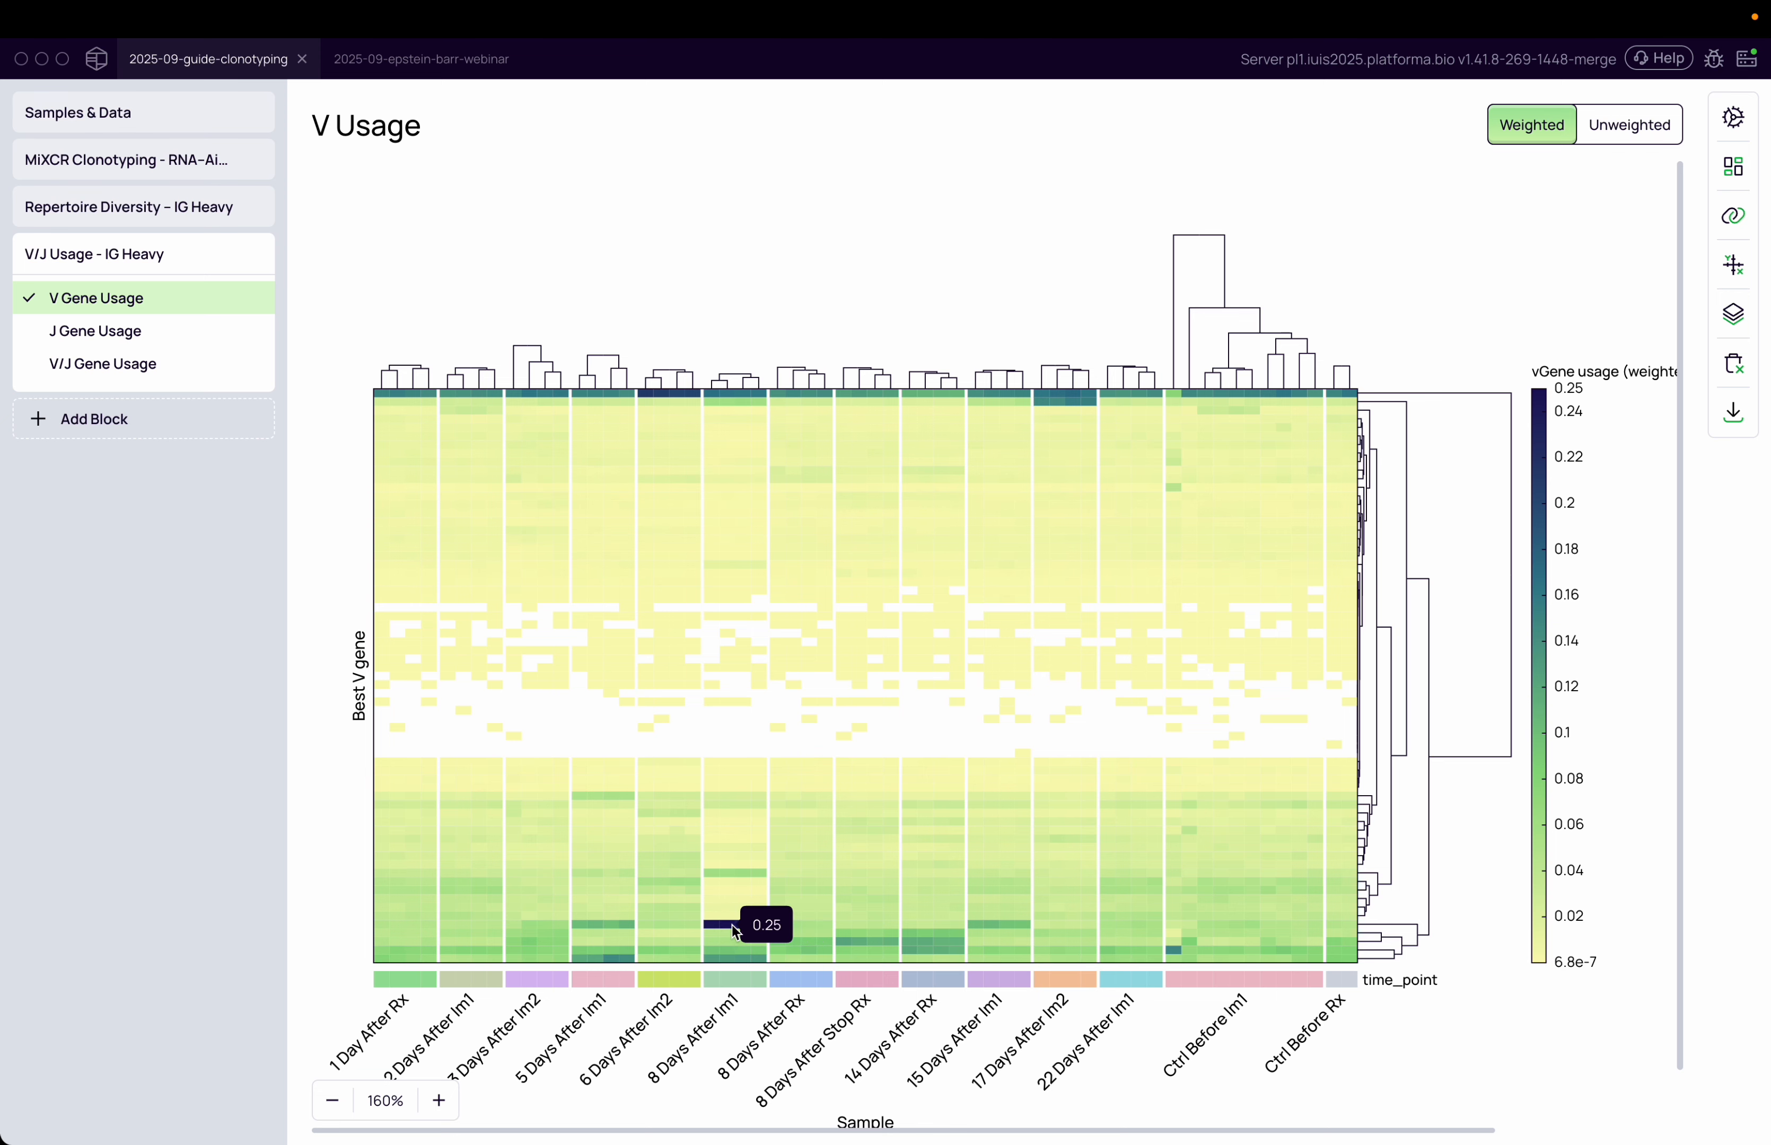
Add Best V gene as the tooltip field of the V usage heatmap
left_click(1733, 224)
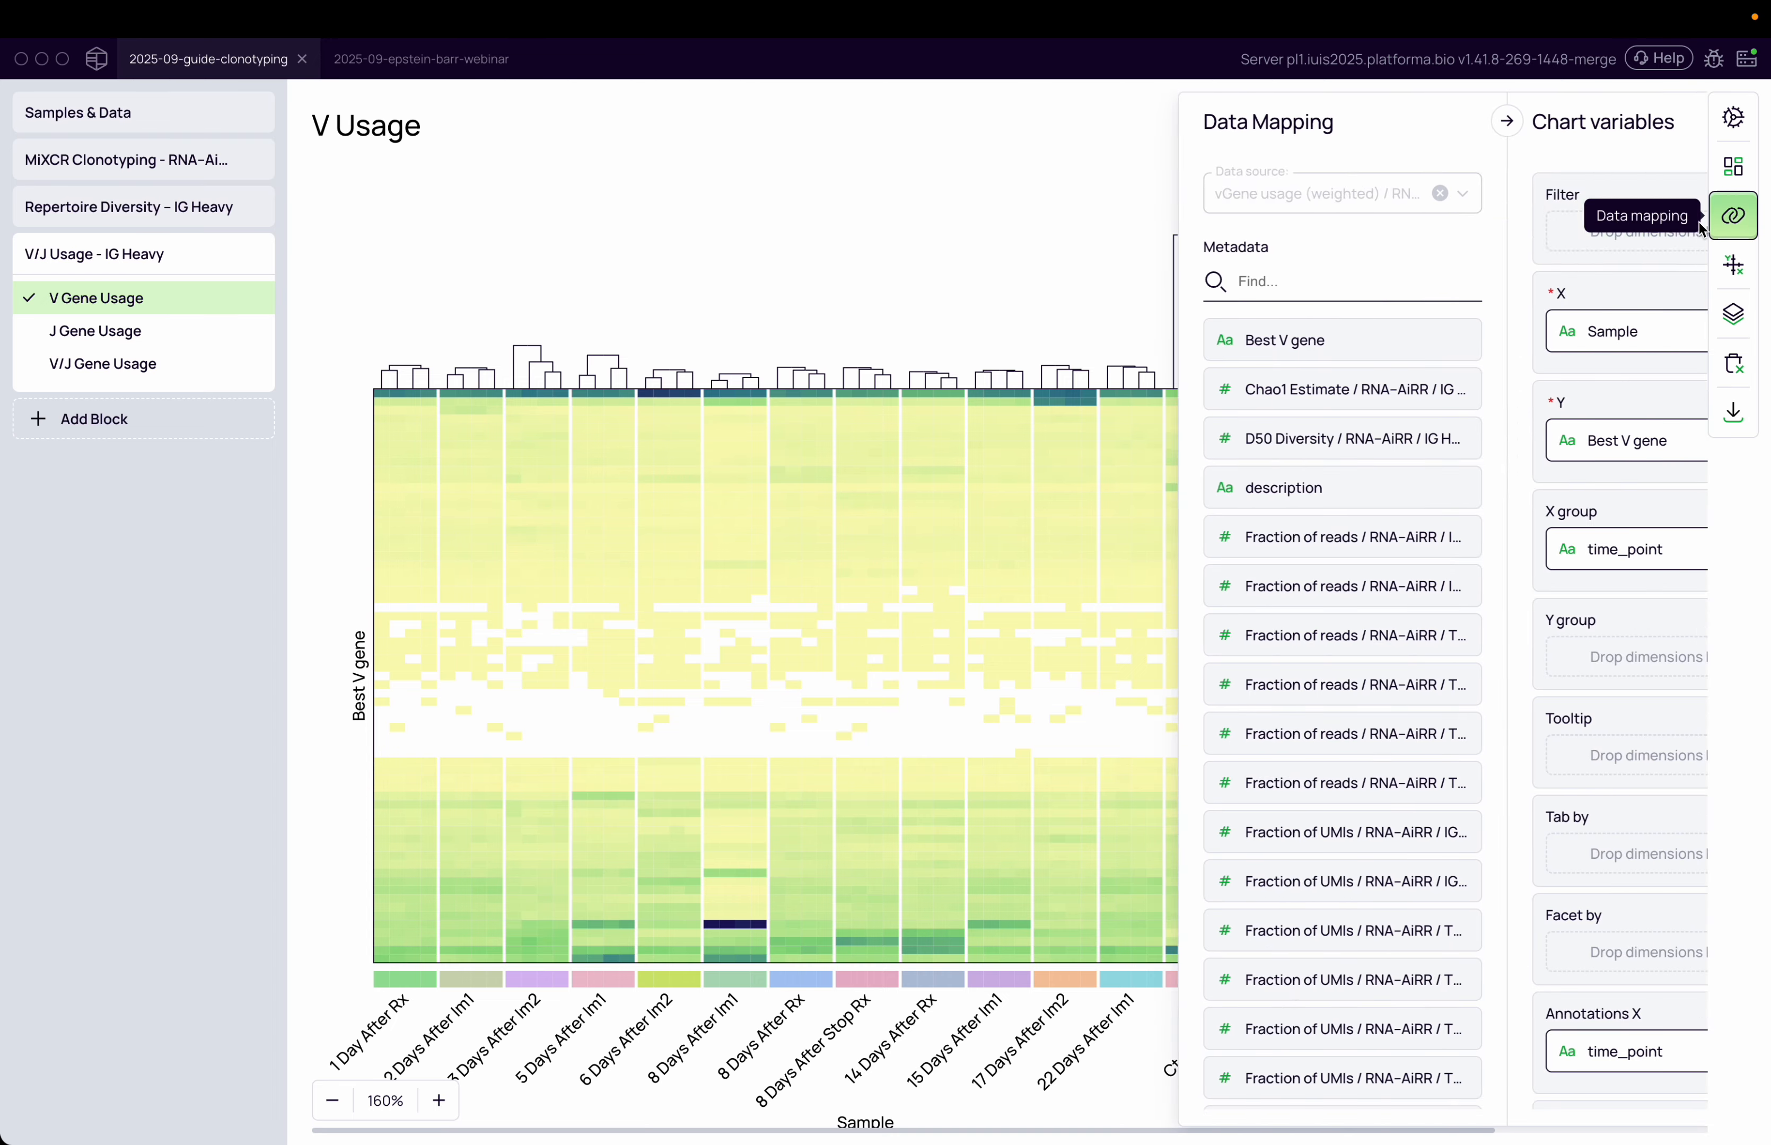
left_click(1229, 279)
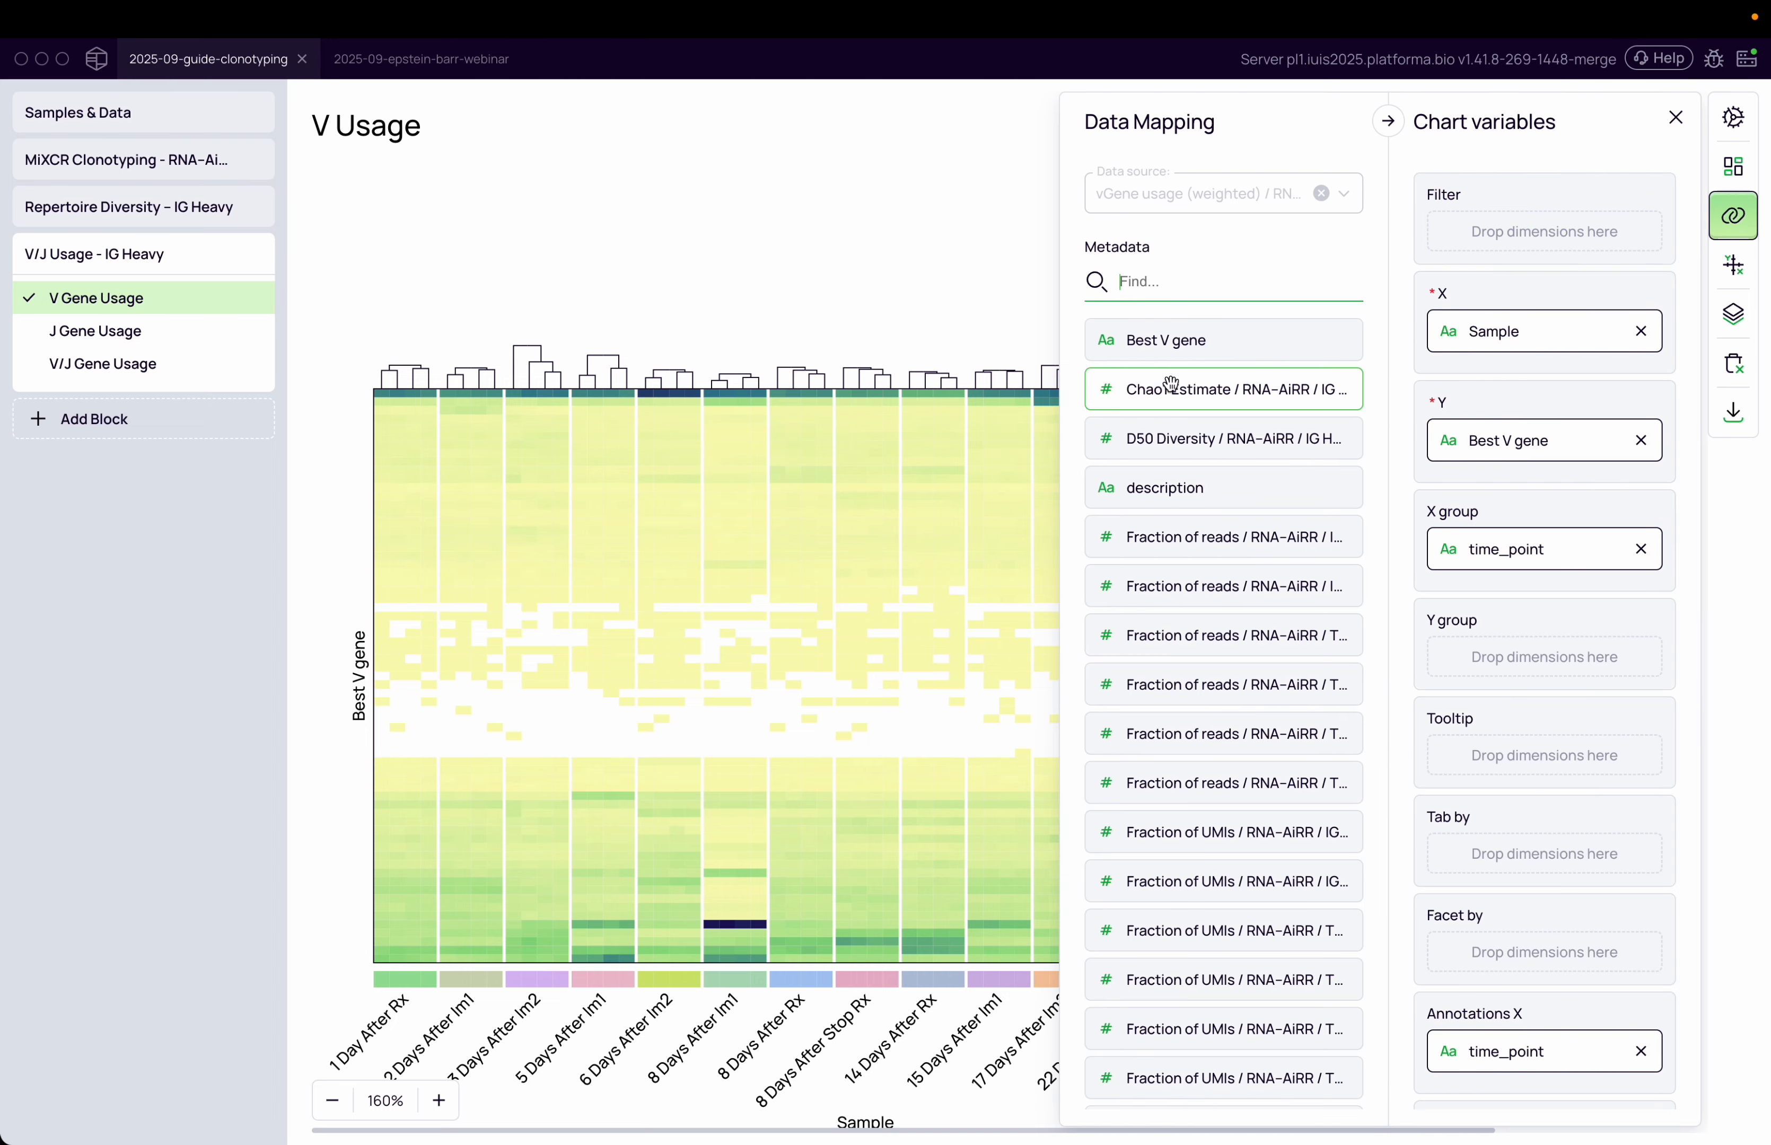
left_click_drag(1168, 340, 1474, 723)
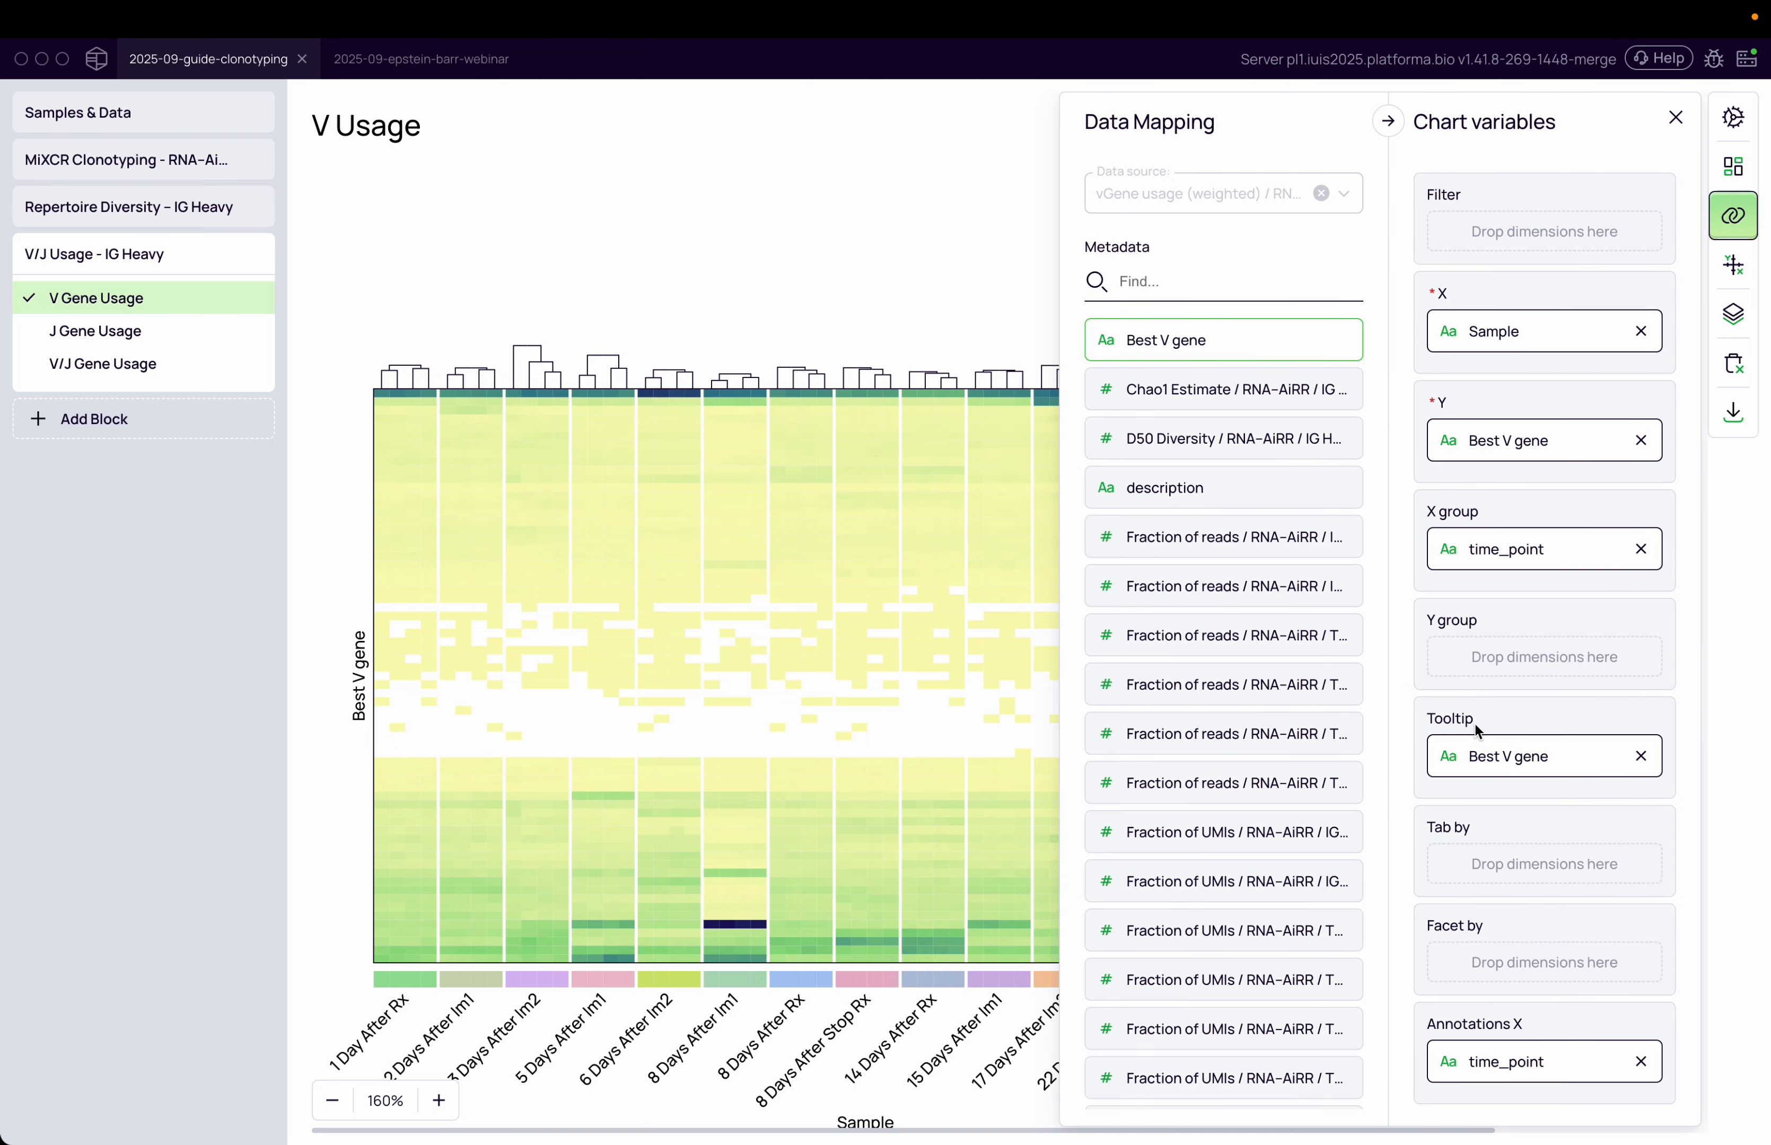
Inspect the tooltip of the darkest cell in the 8 Days After Im1 group
mouse_move(728, 930)
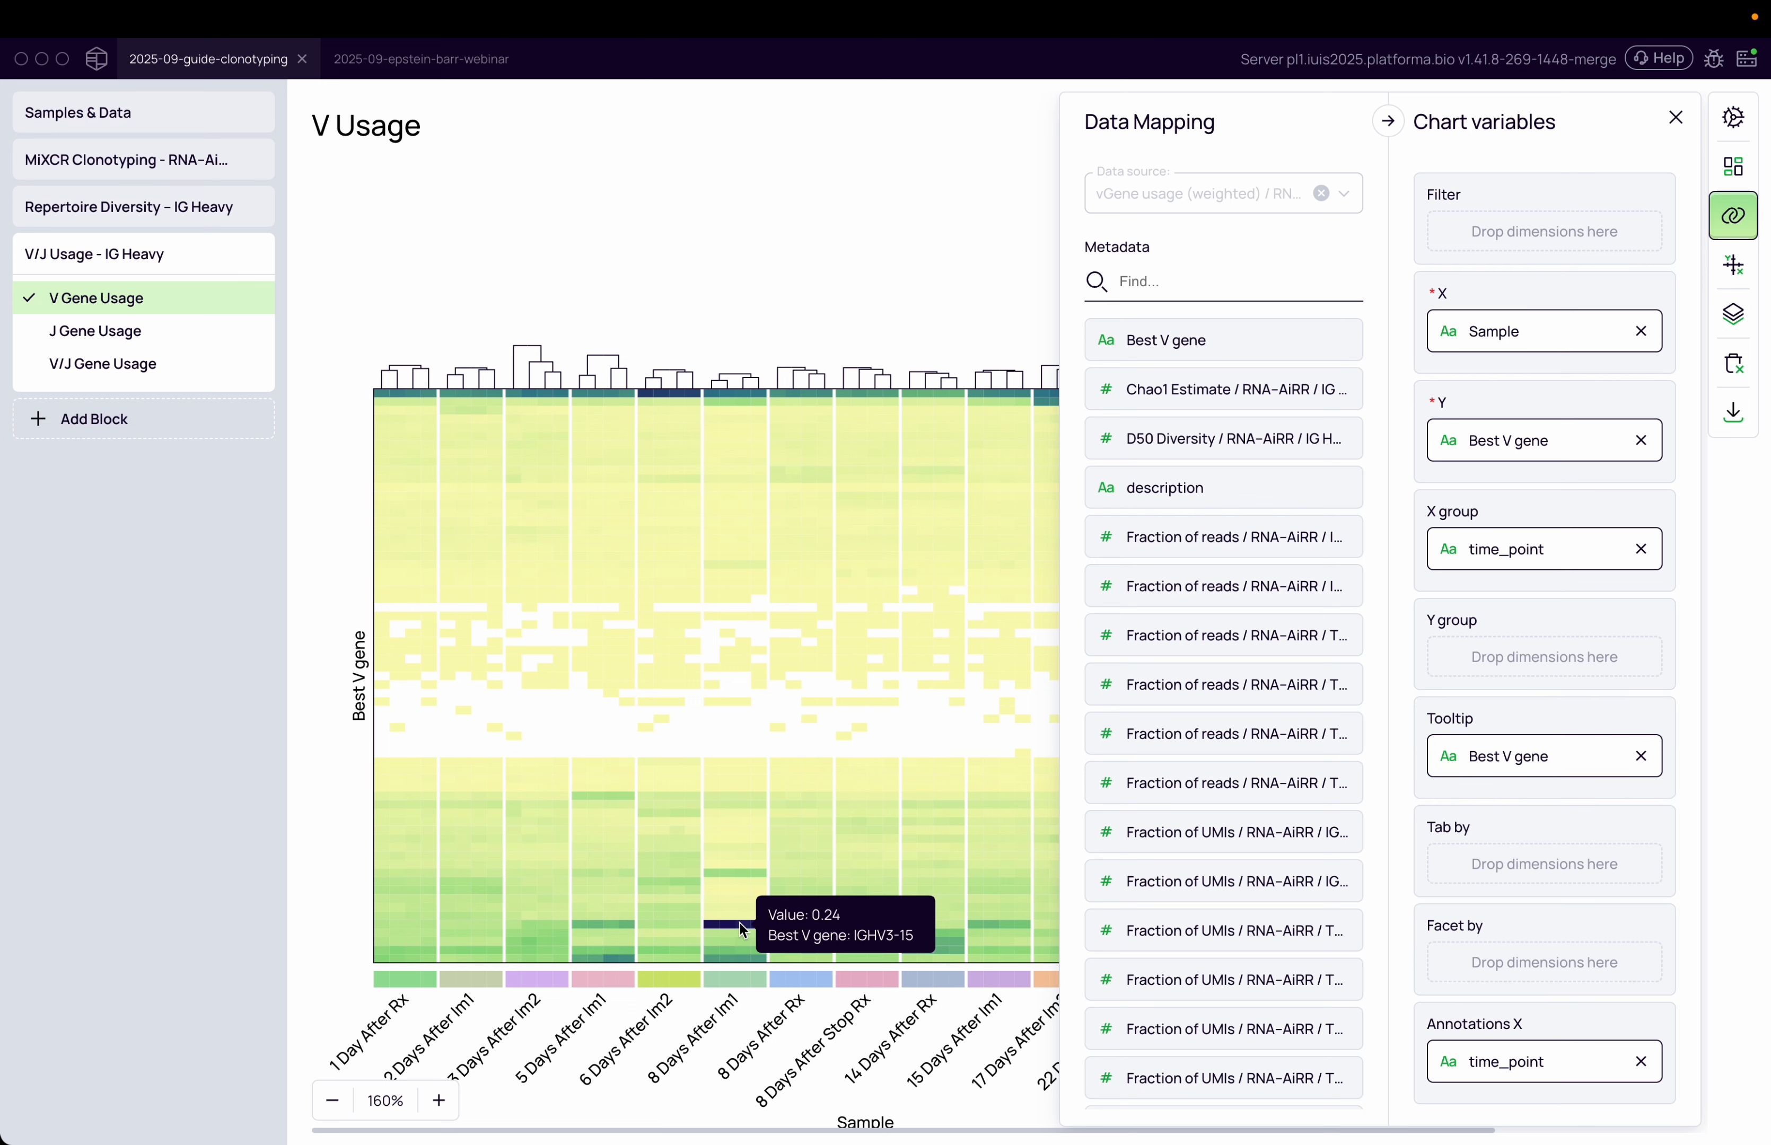
key("Escape")
left_click(742, 921)
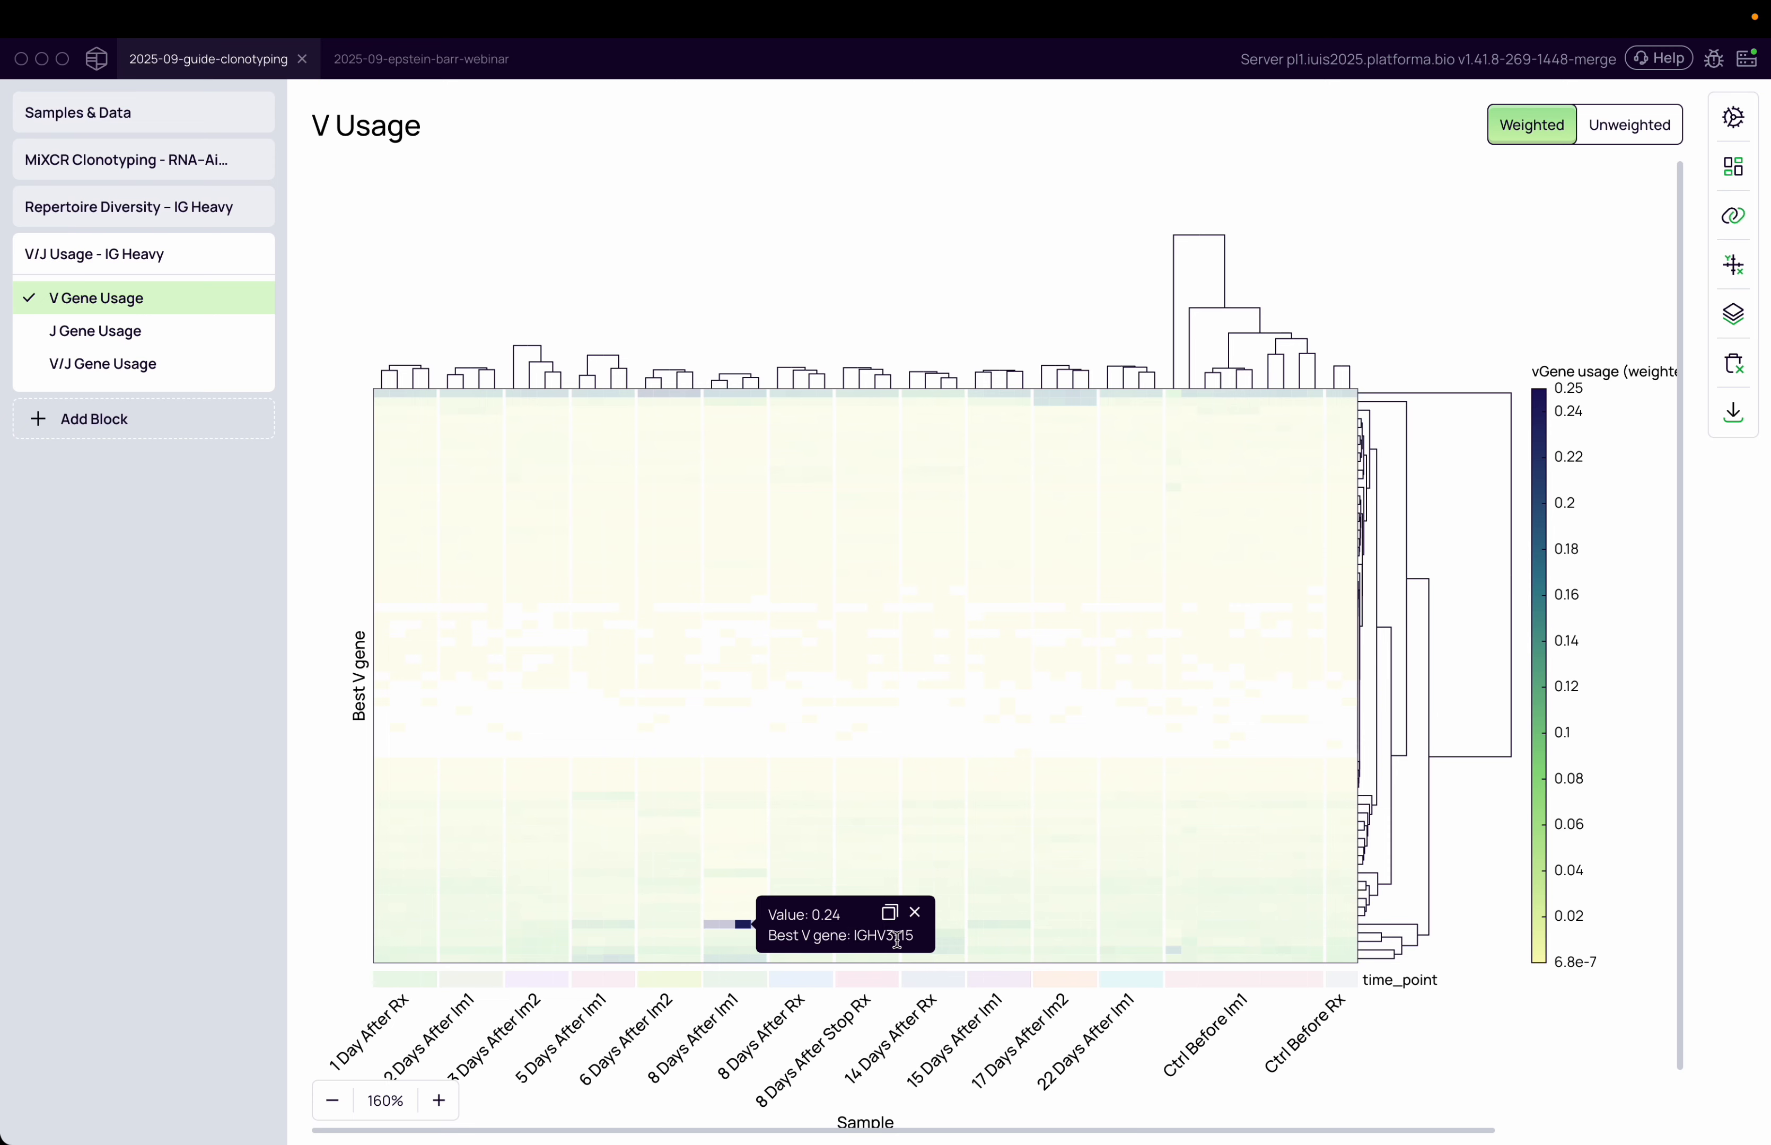
left_click(915, 913)
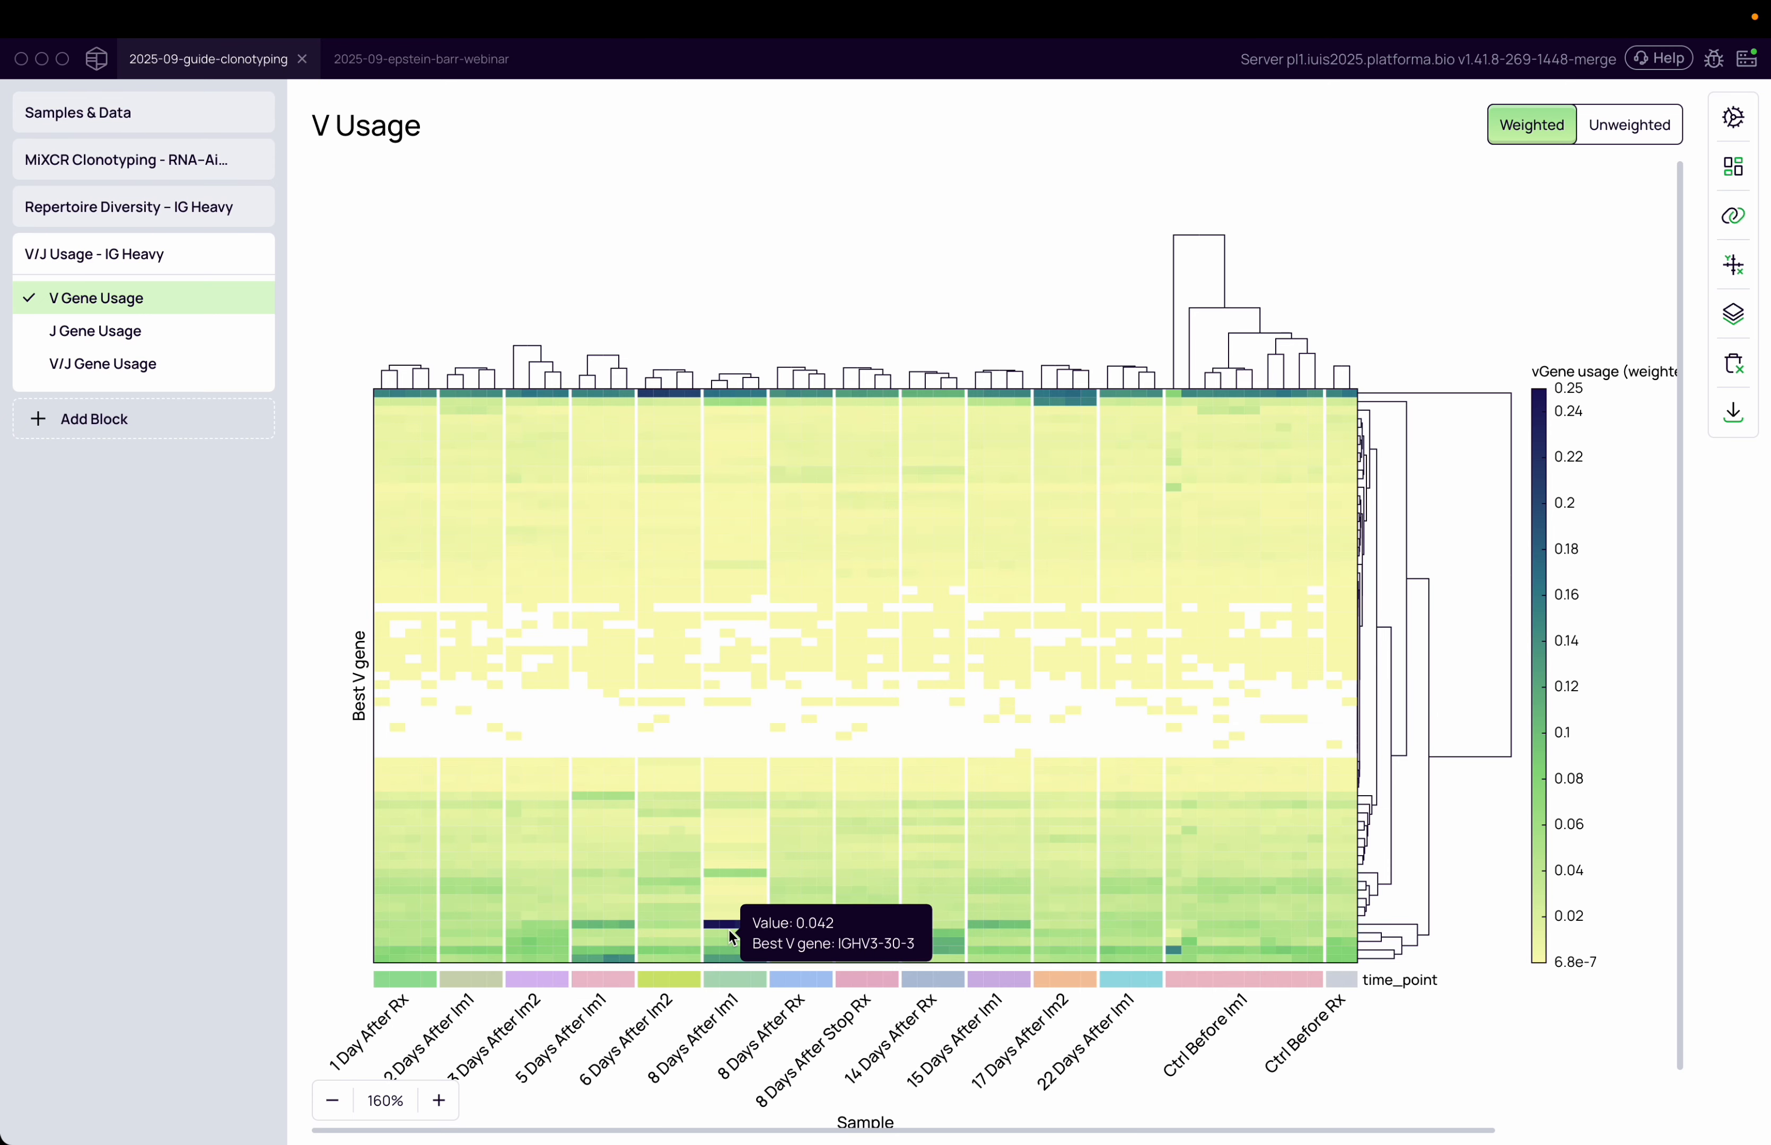
left_click_drag(655, 1084, 670, 1043)
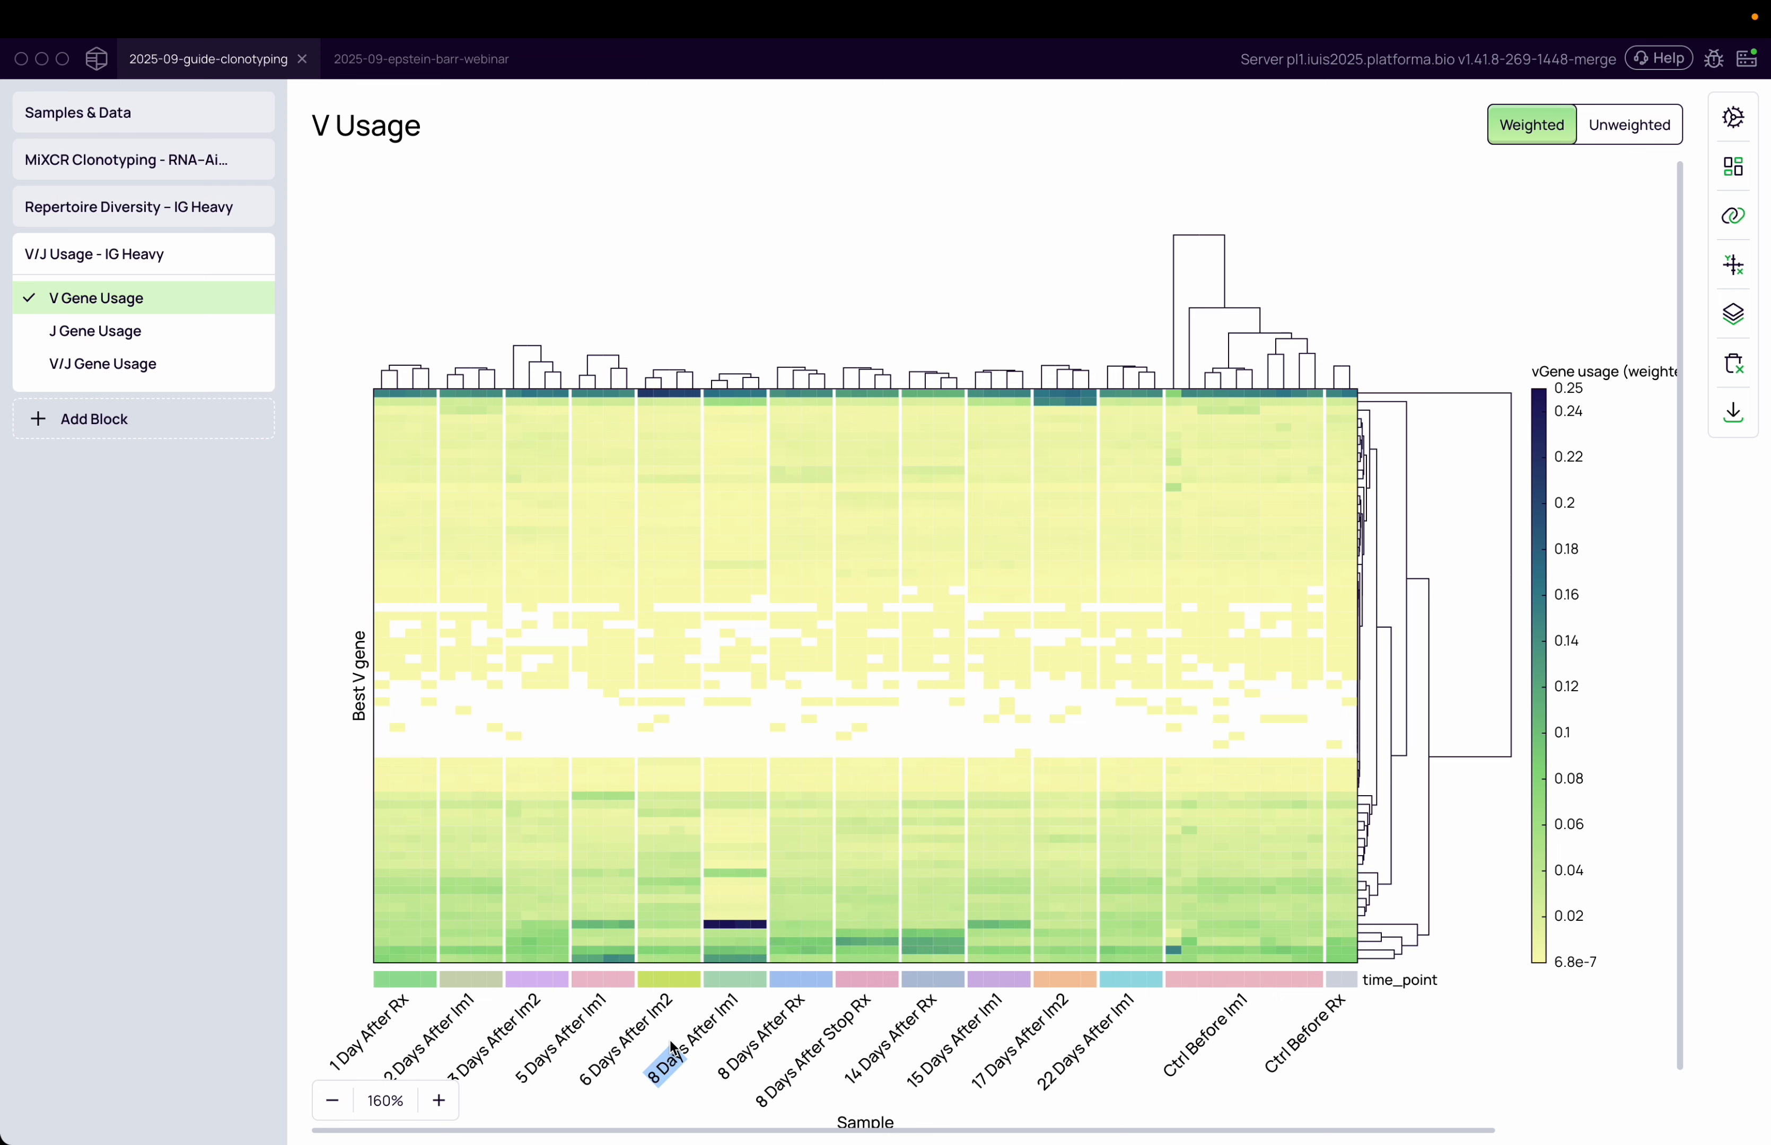
left_click(714, 923)
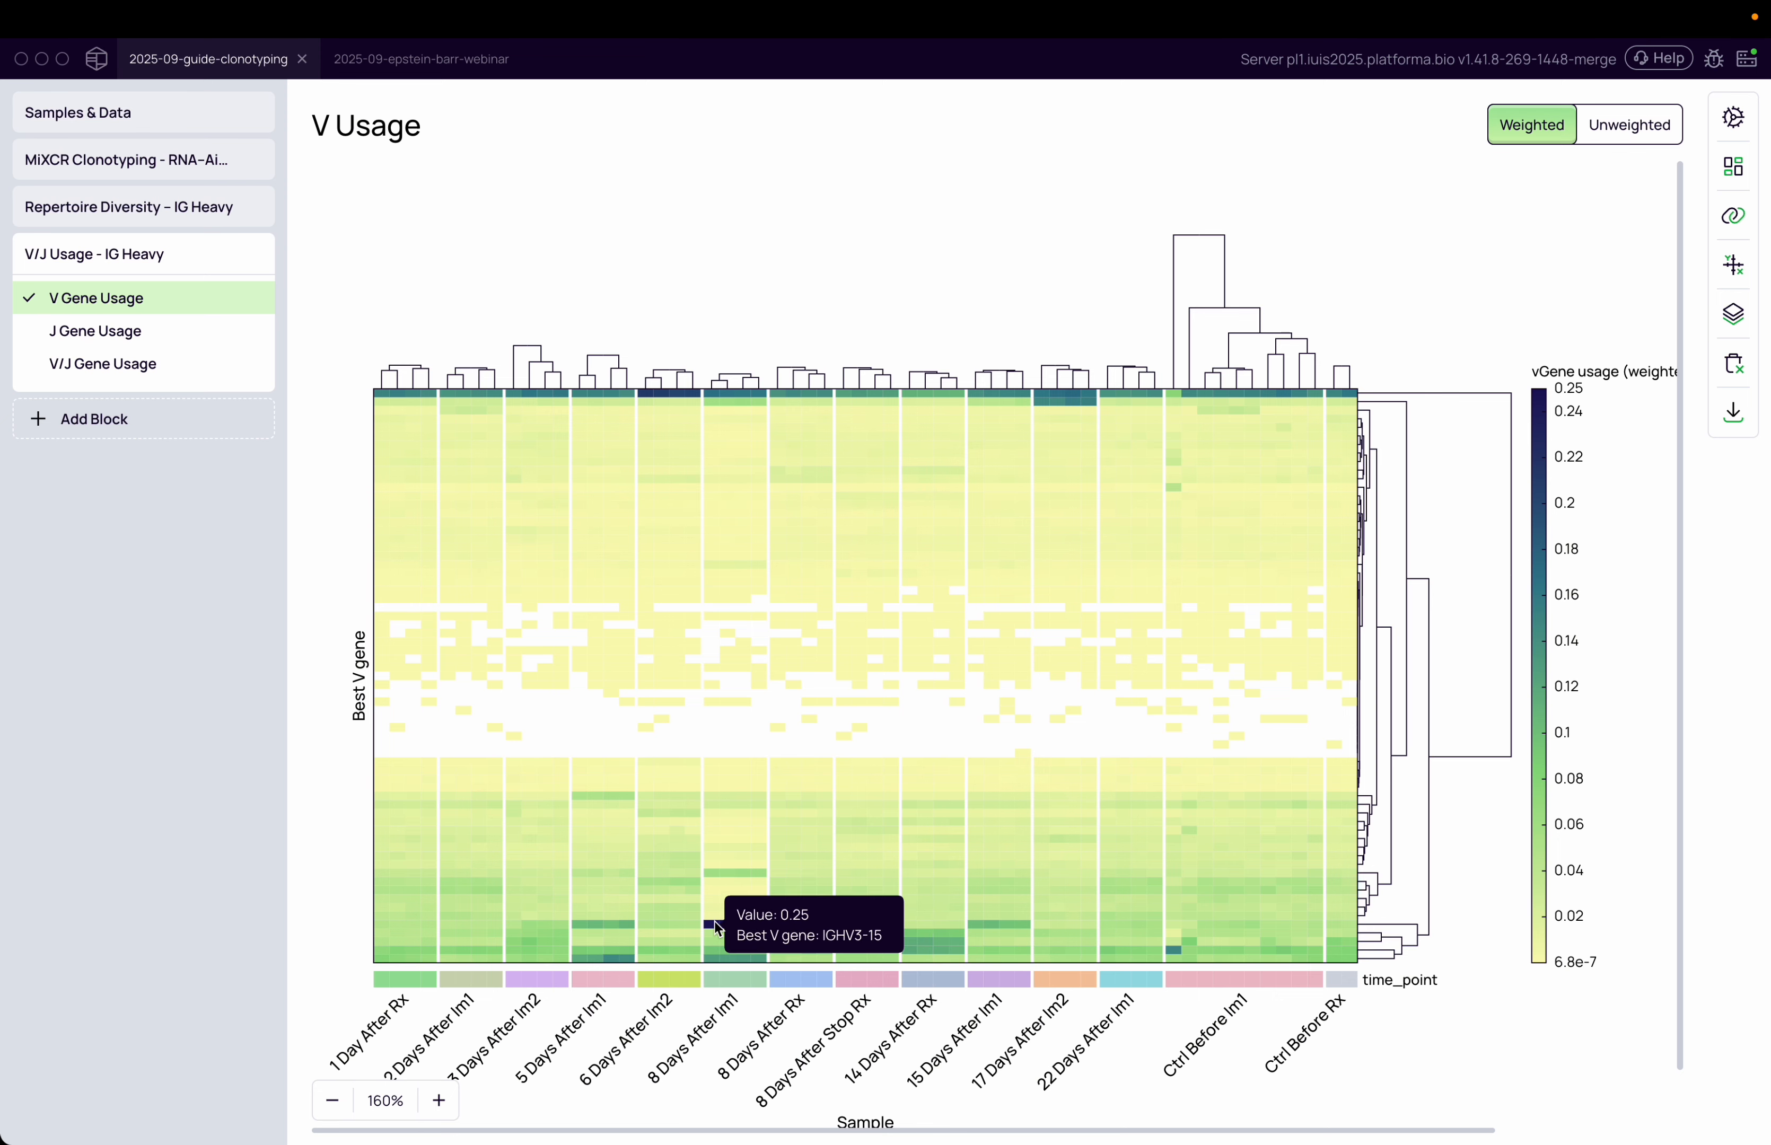
Compare the Normalized Shannon-Wiener Index graph around 8 Days After Im1 before returning to V Gene Usage
left_click(138, 197)
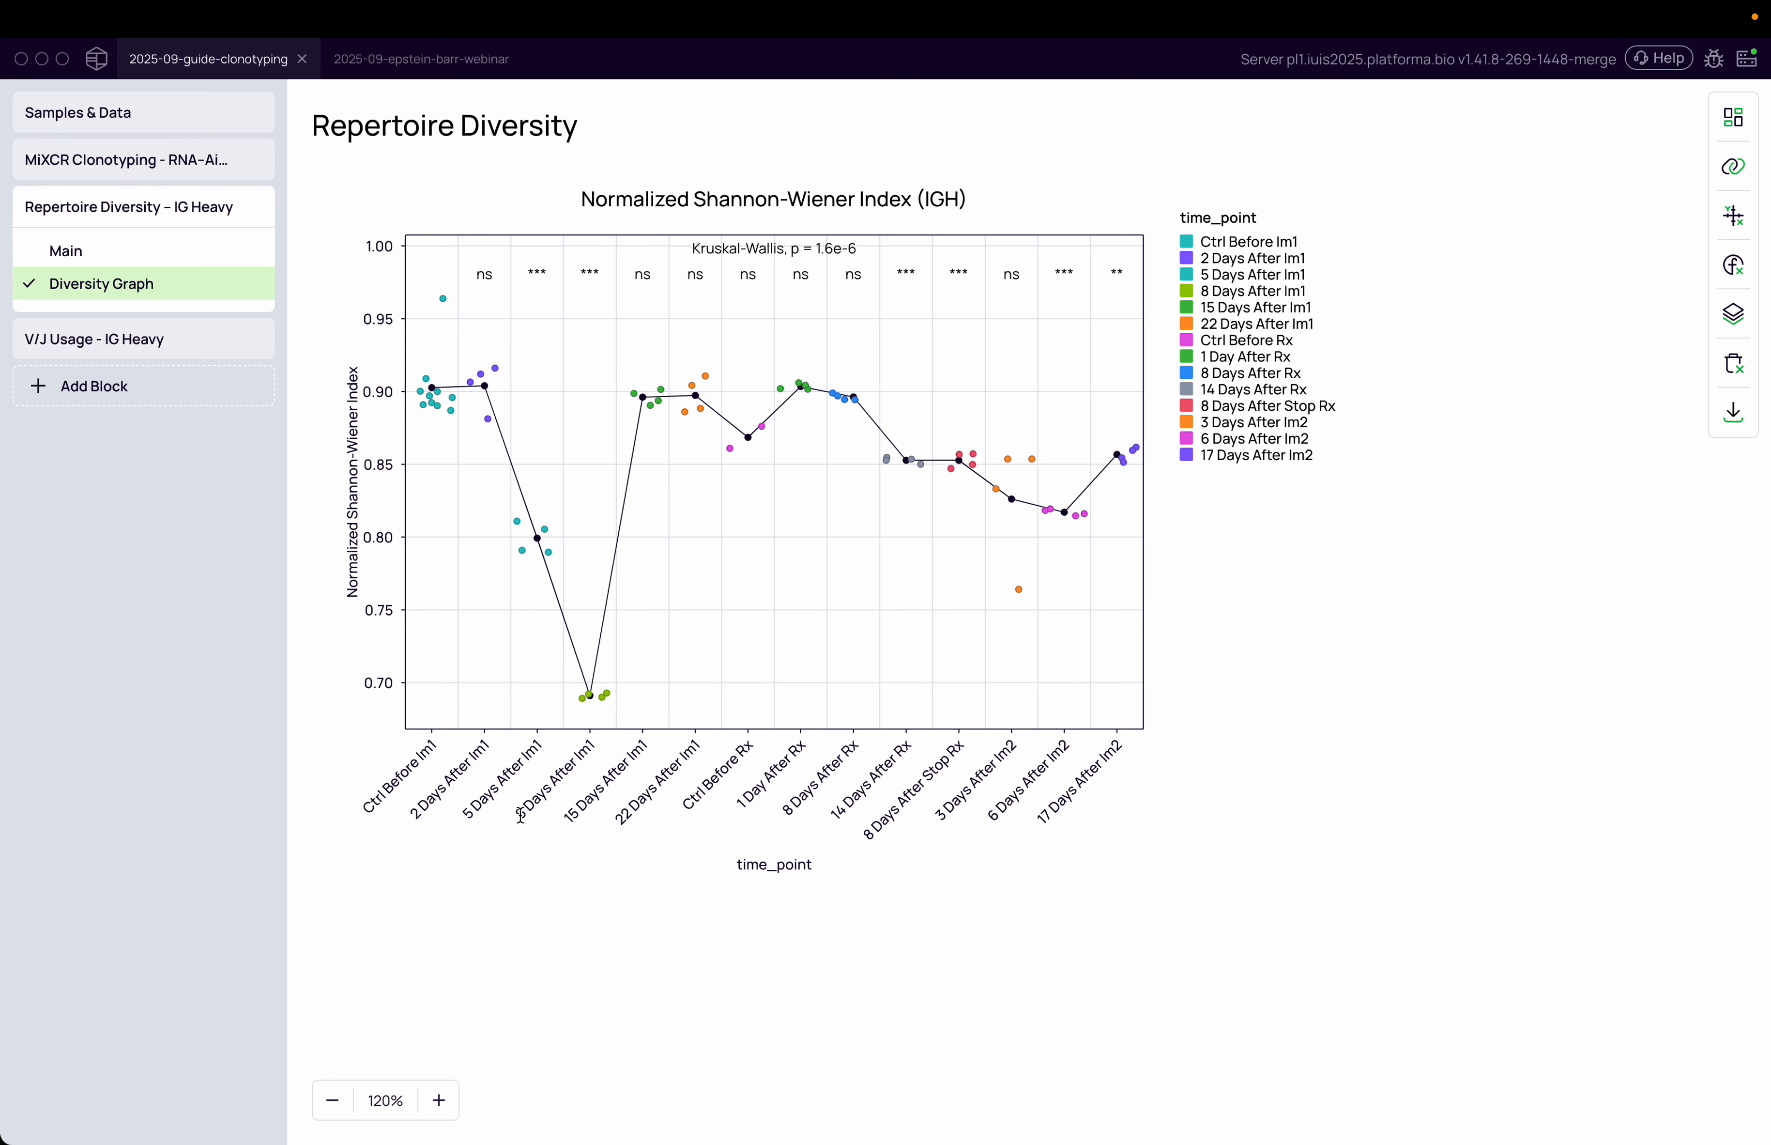
left_click_drag(519, 818, 606, 695)
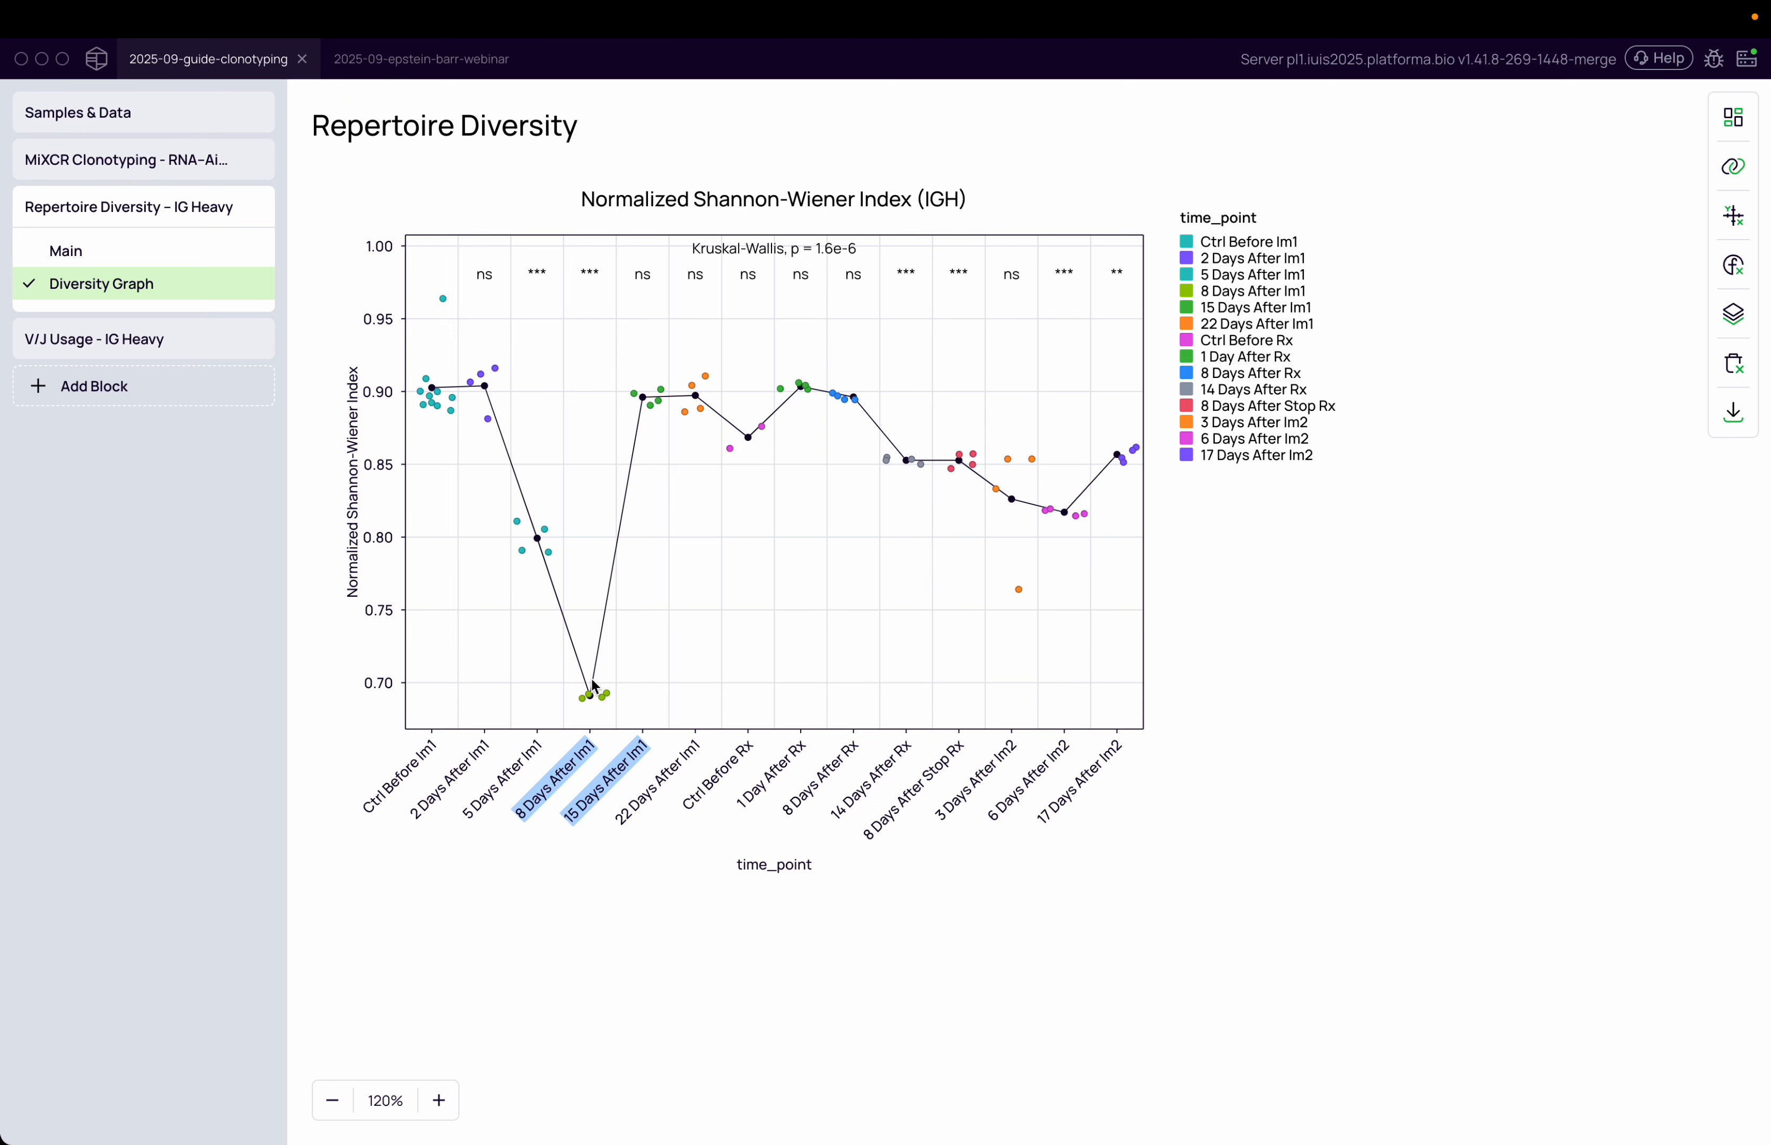
left_click(102, 340)
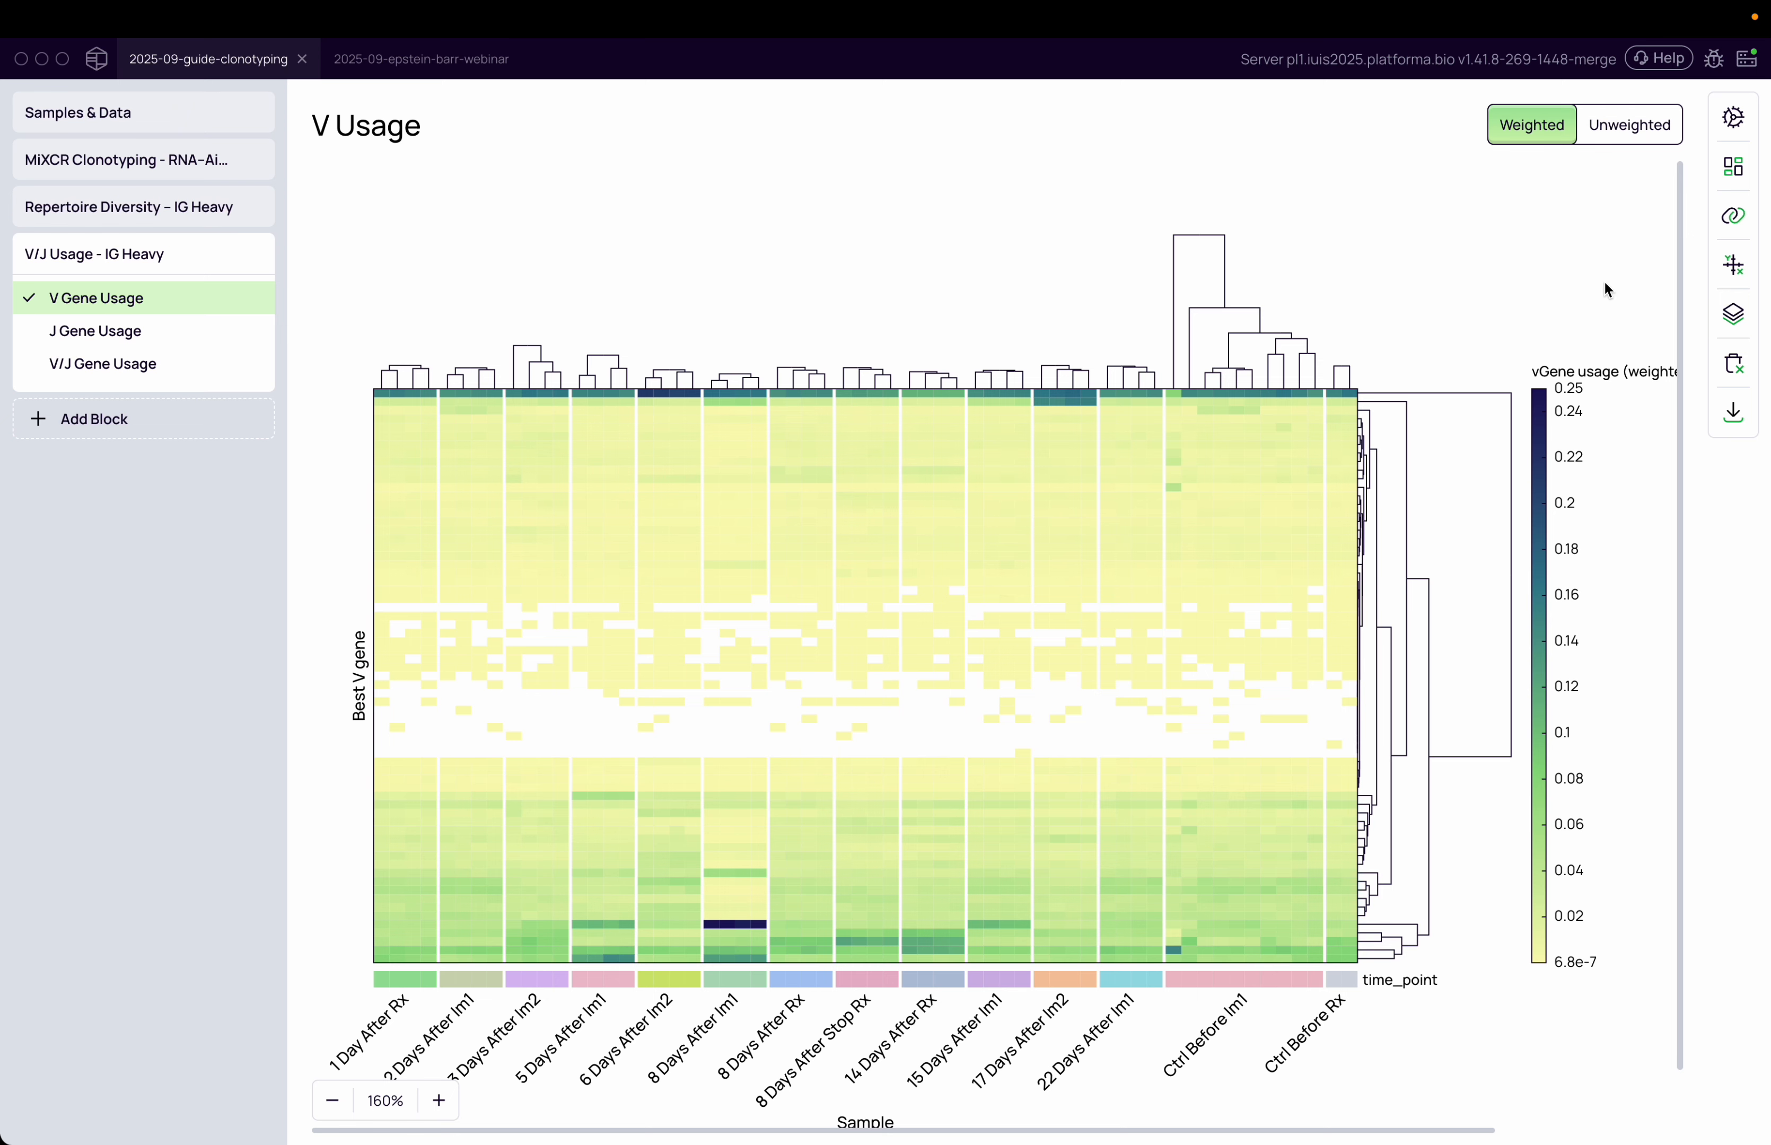
Review the chart variables and metadata list in the data mapping panel
left_click(1729, 218)
scroll(1264, 754, "down", 2)
scroll(1263, 753, "up", 2)
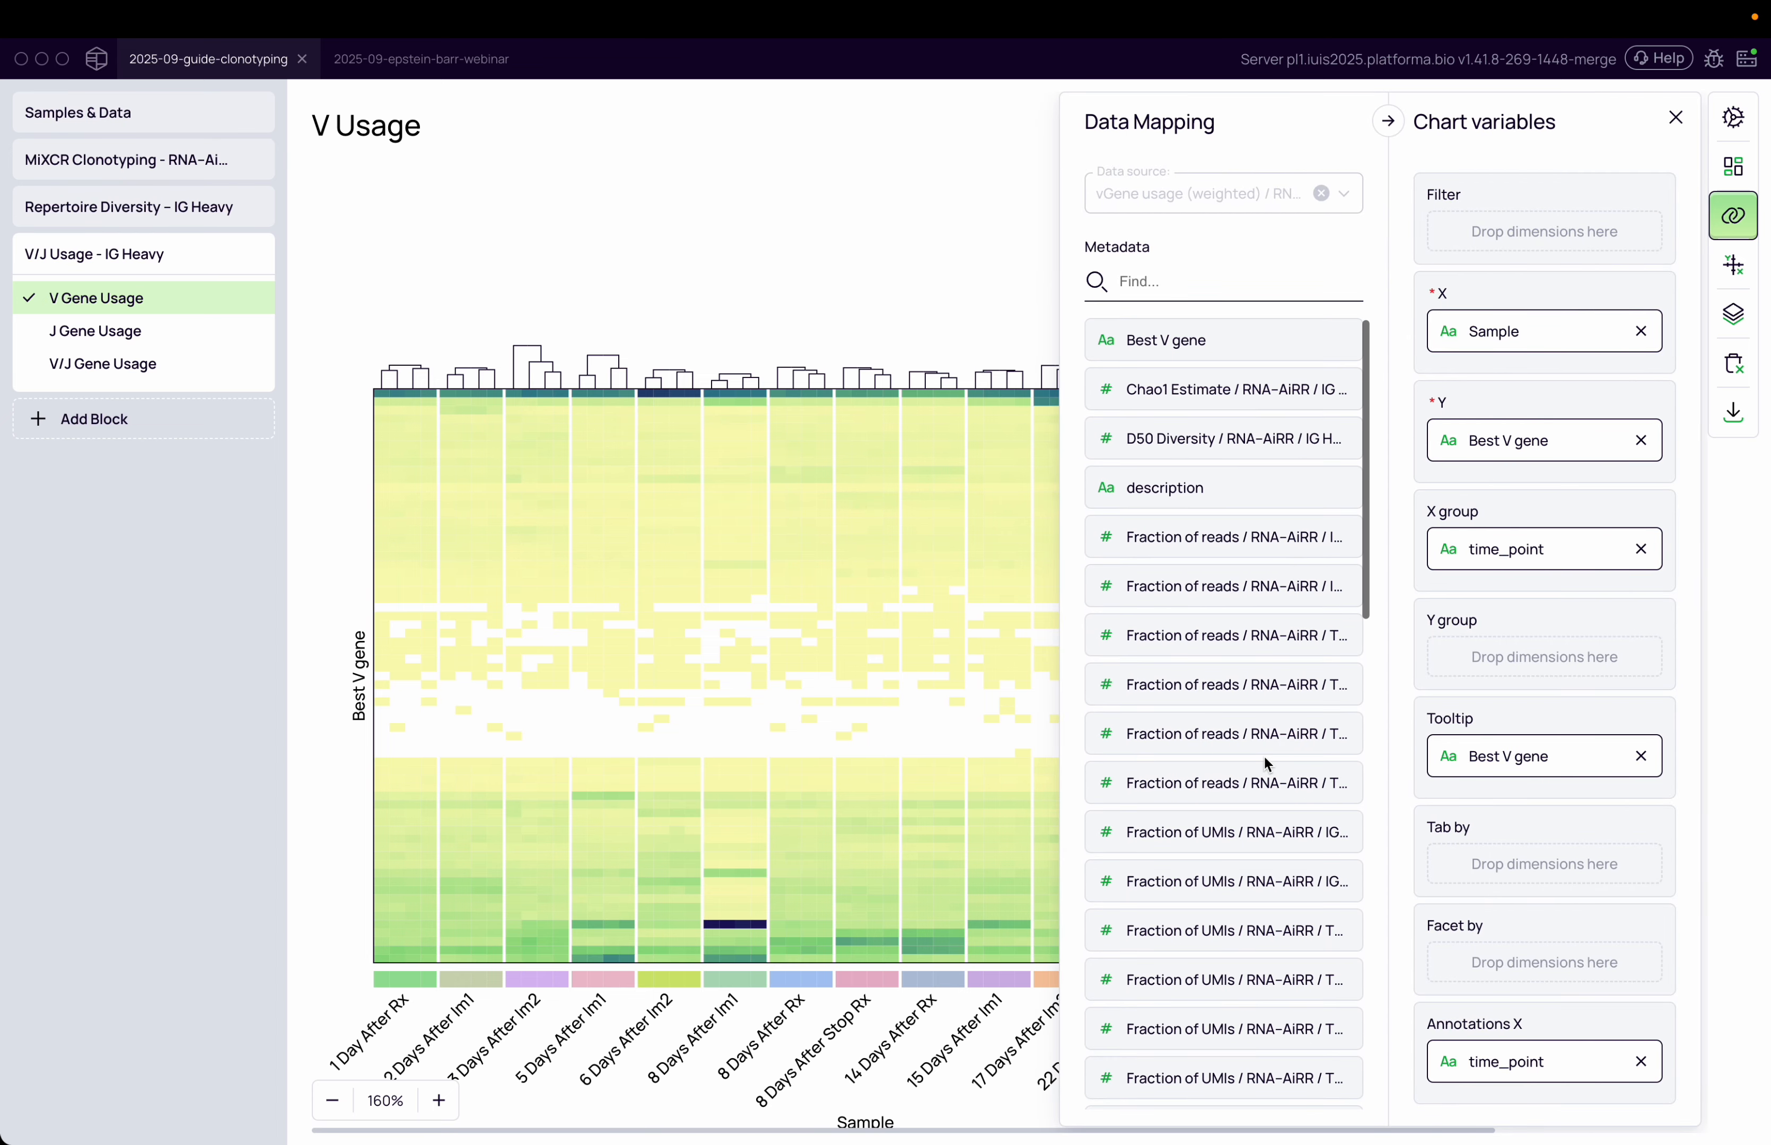
scroll(1524, 854, "down", 2)
scroll(1524, 853, "up", 2)
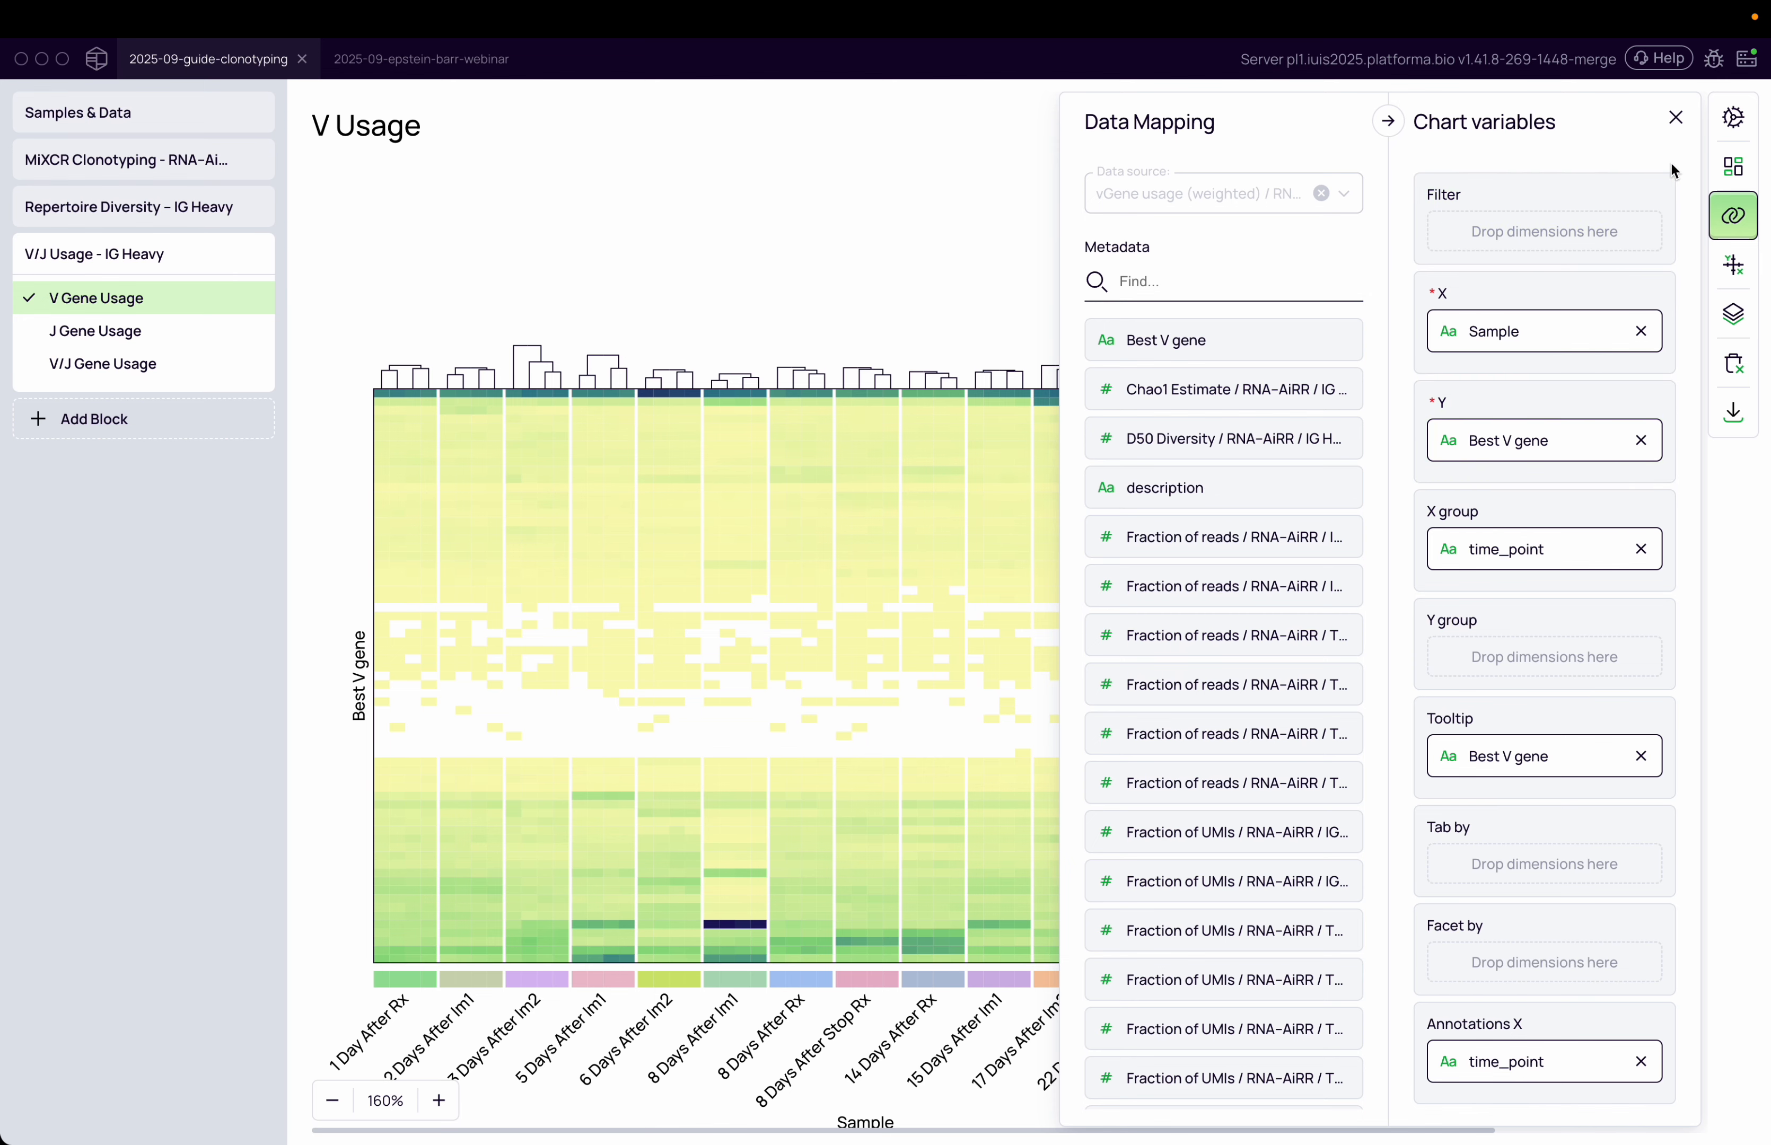
left_click(1675, 122)
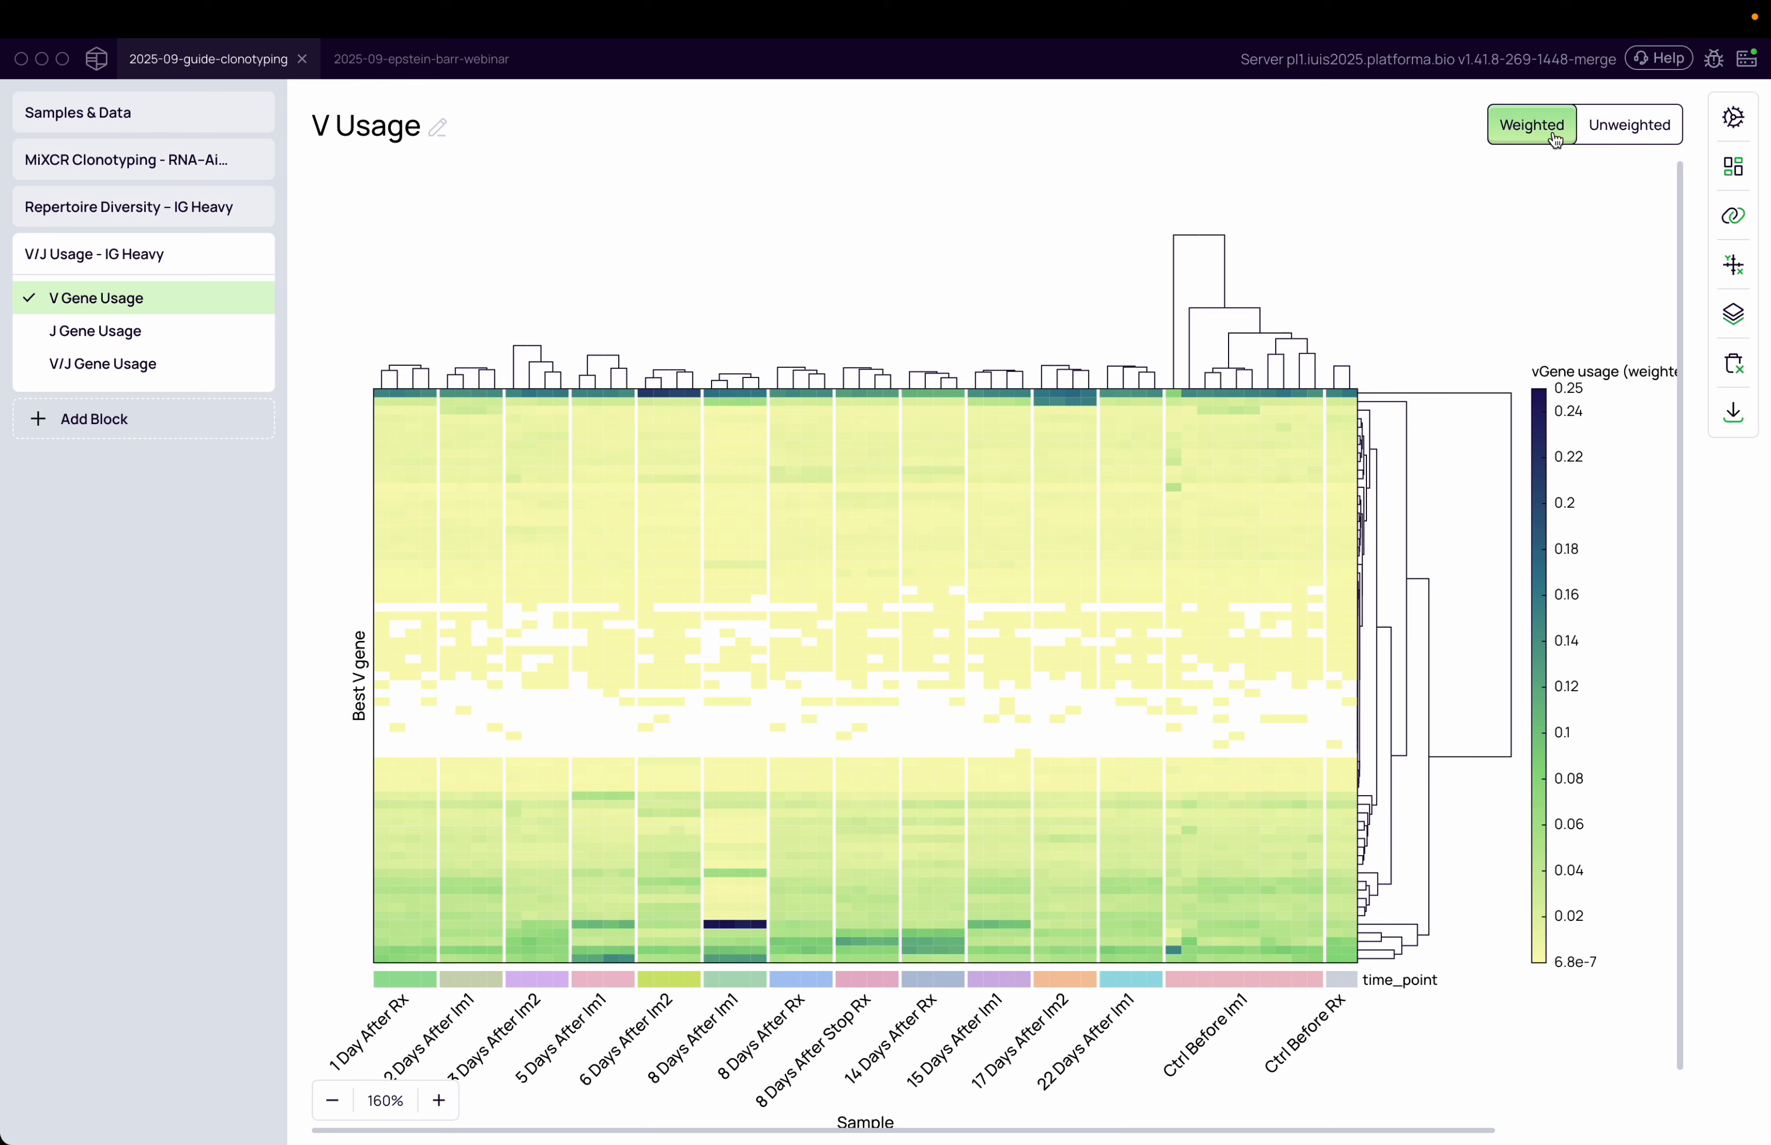
Switch the V usage heatmap to the Unweighted view
mouse_move(761, 930)
left_click(1626, 130)
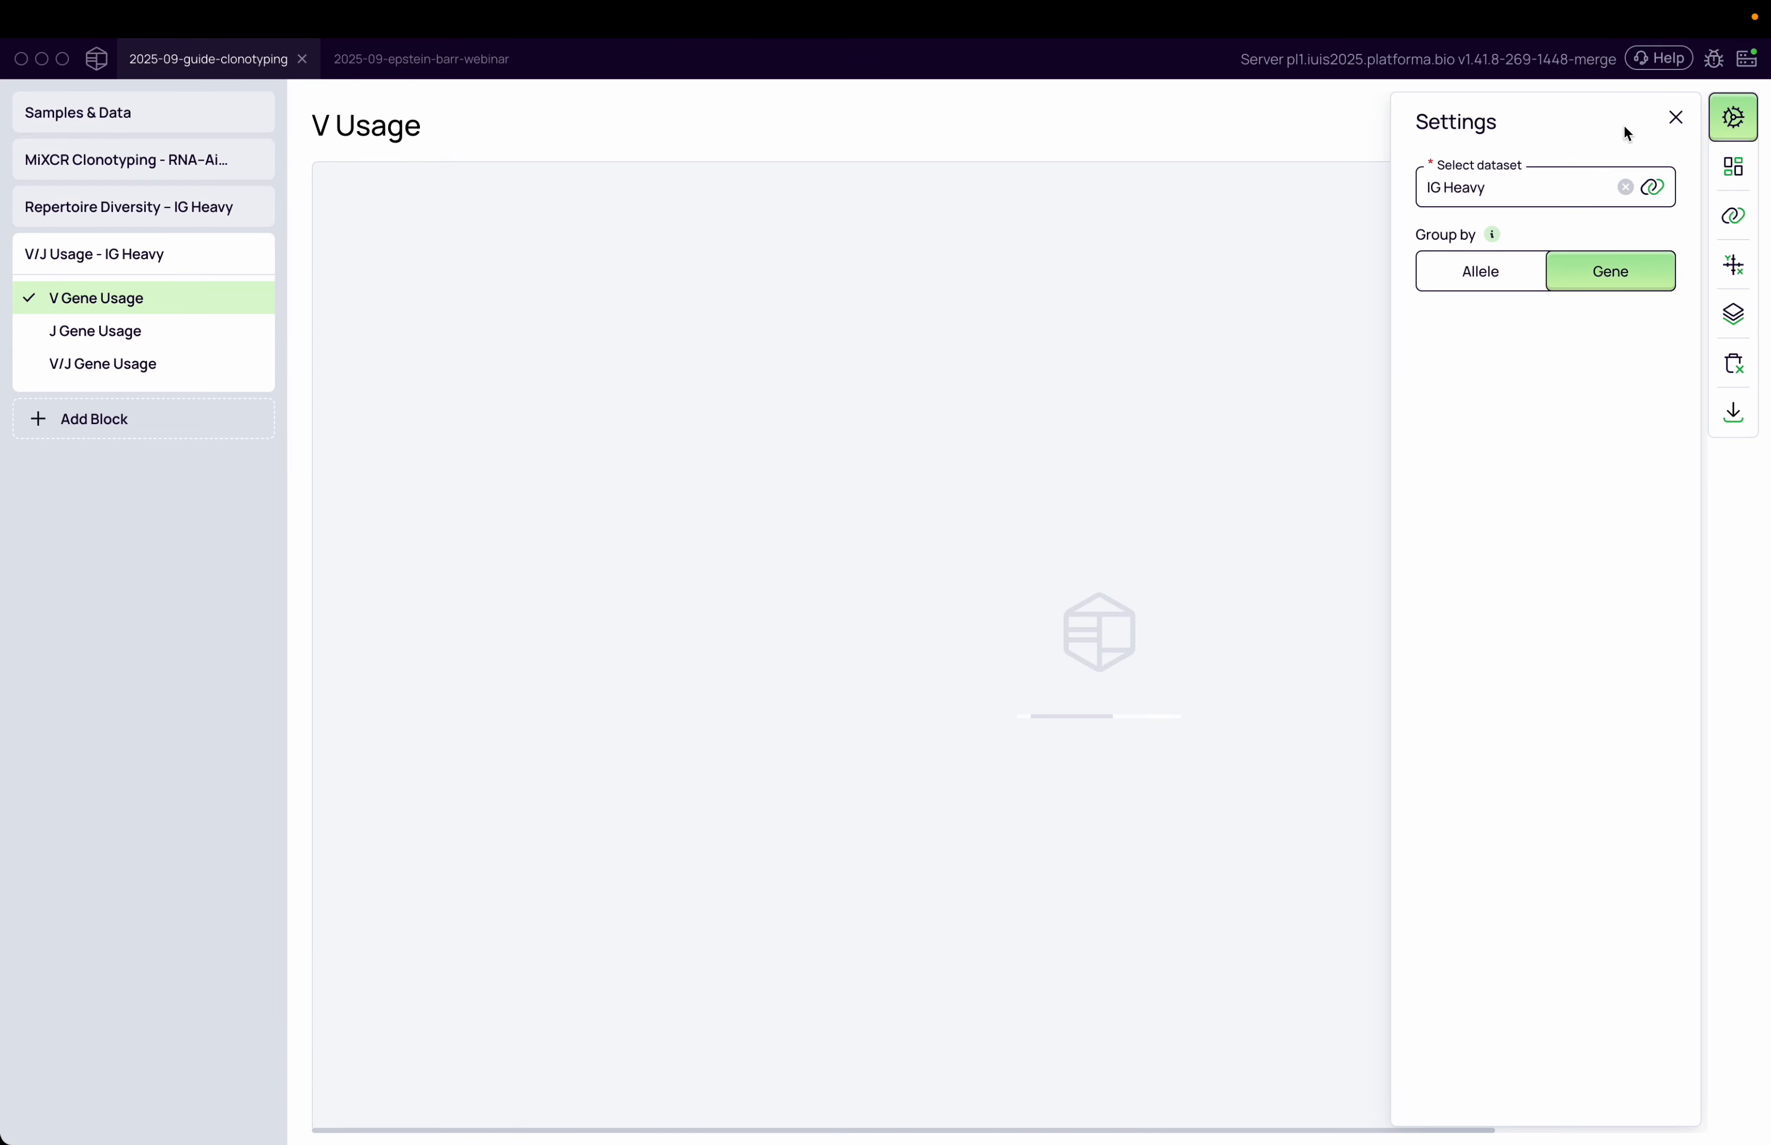
left_click(1297, 238)
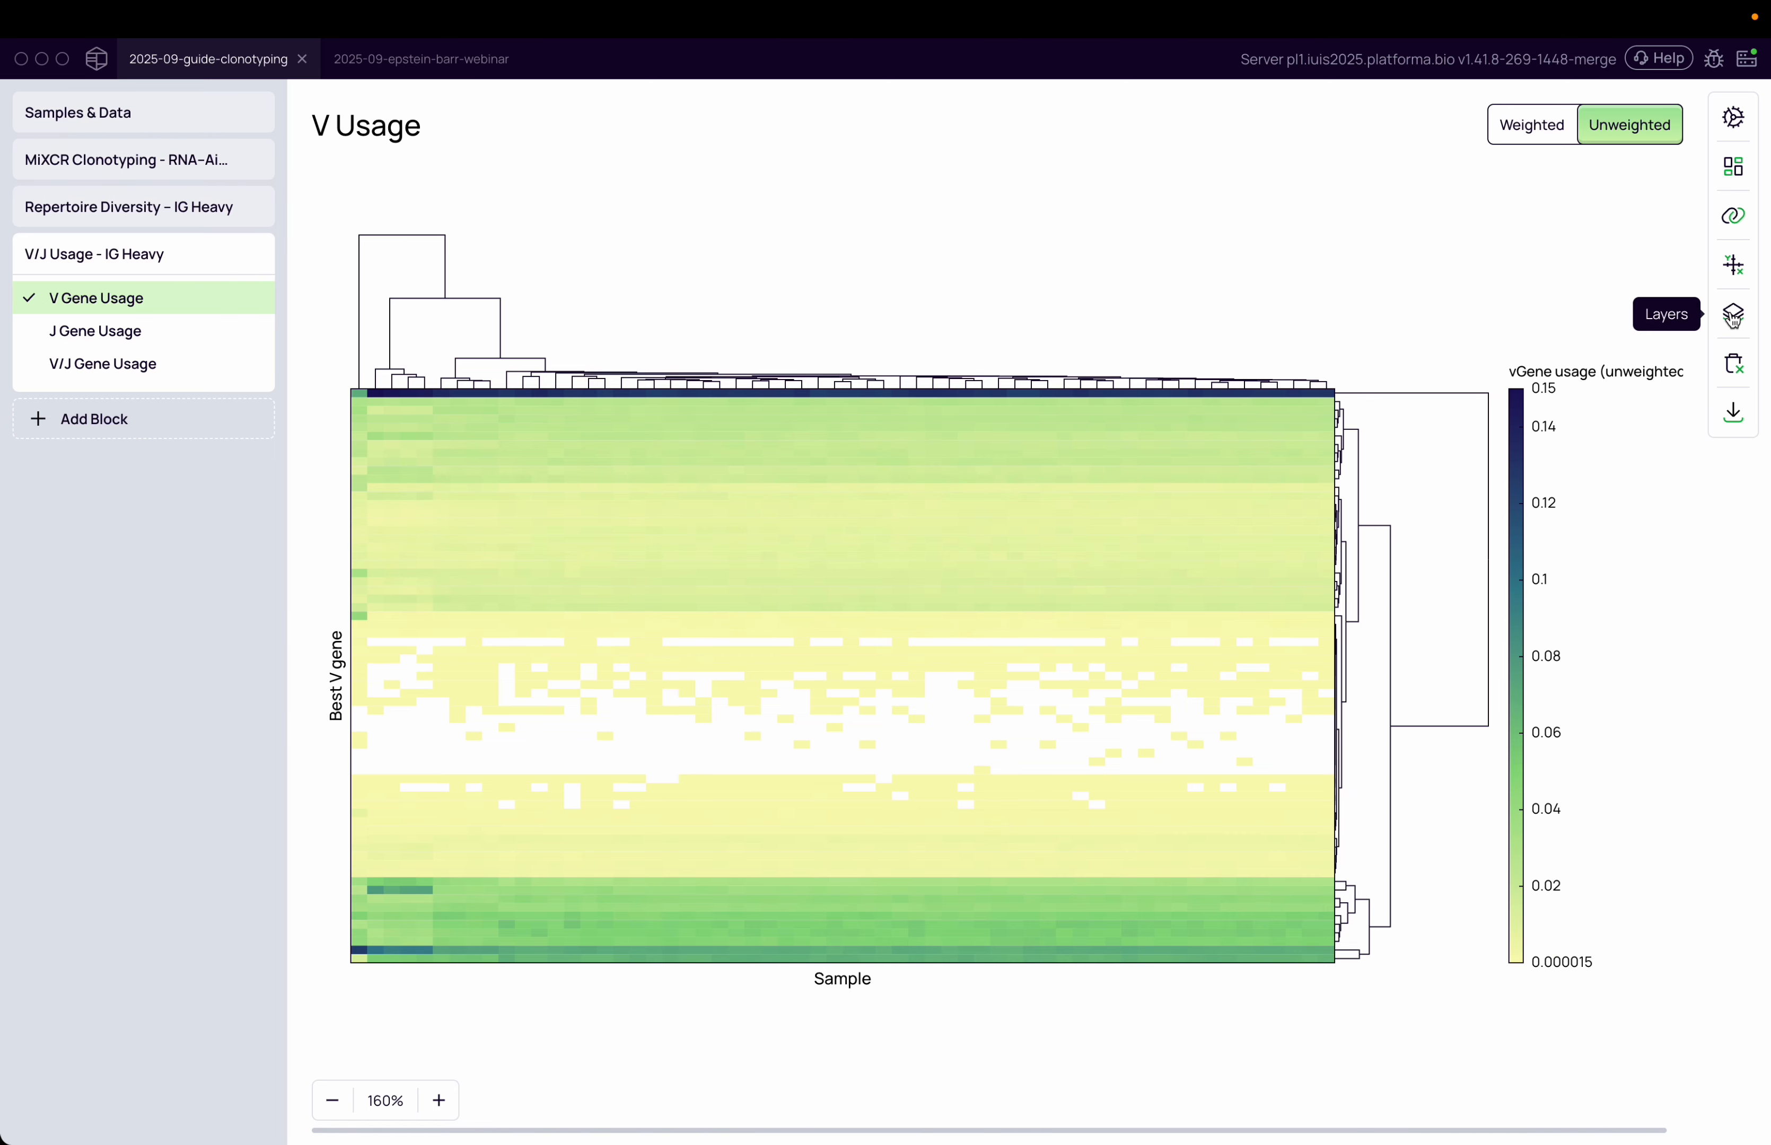
Search for time, group the unweighted heatmap's columns by time_point, and add Best V gene as the tooltip
left_click(1734, 216)
left_click(1210, 286)
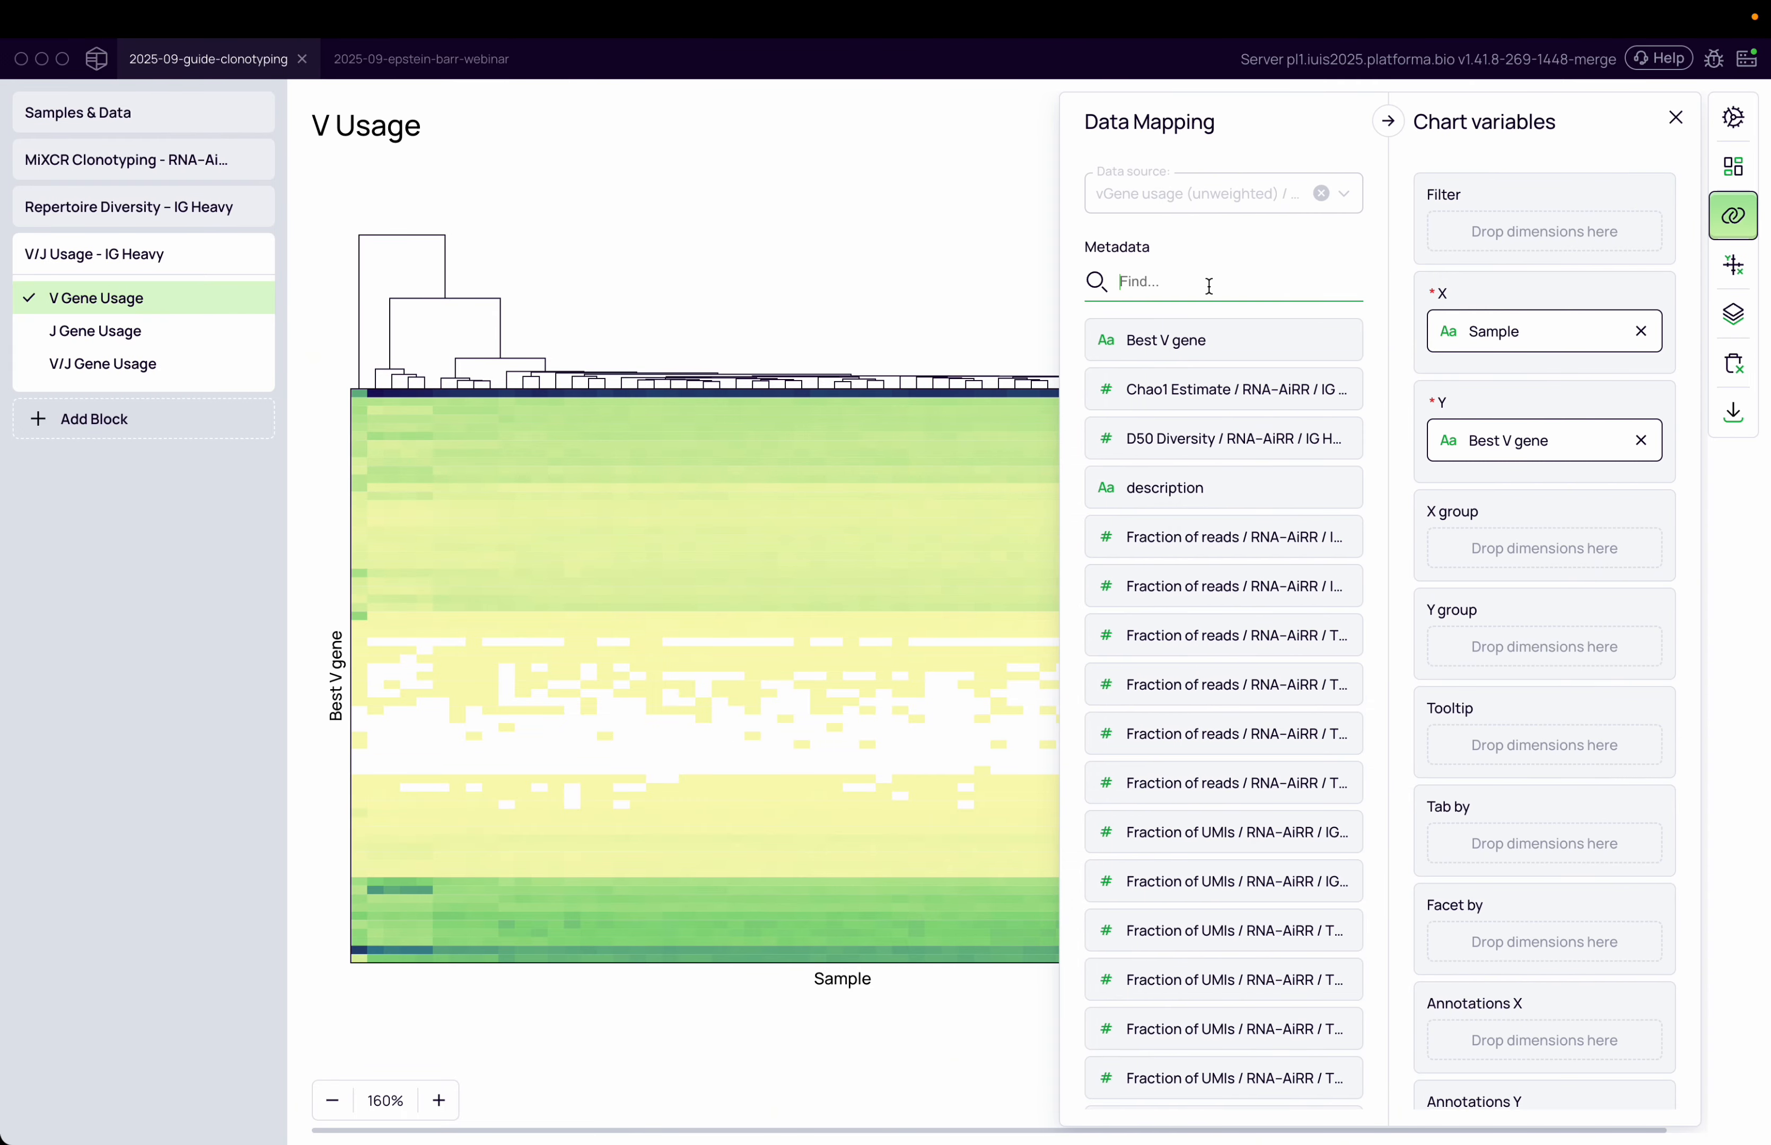
type("time")
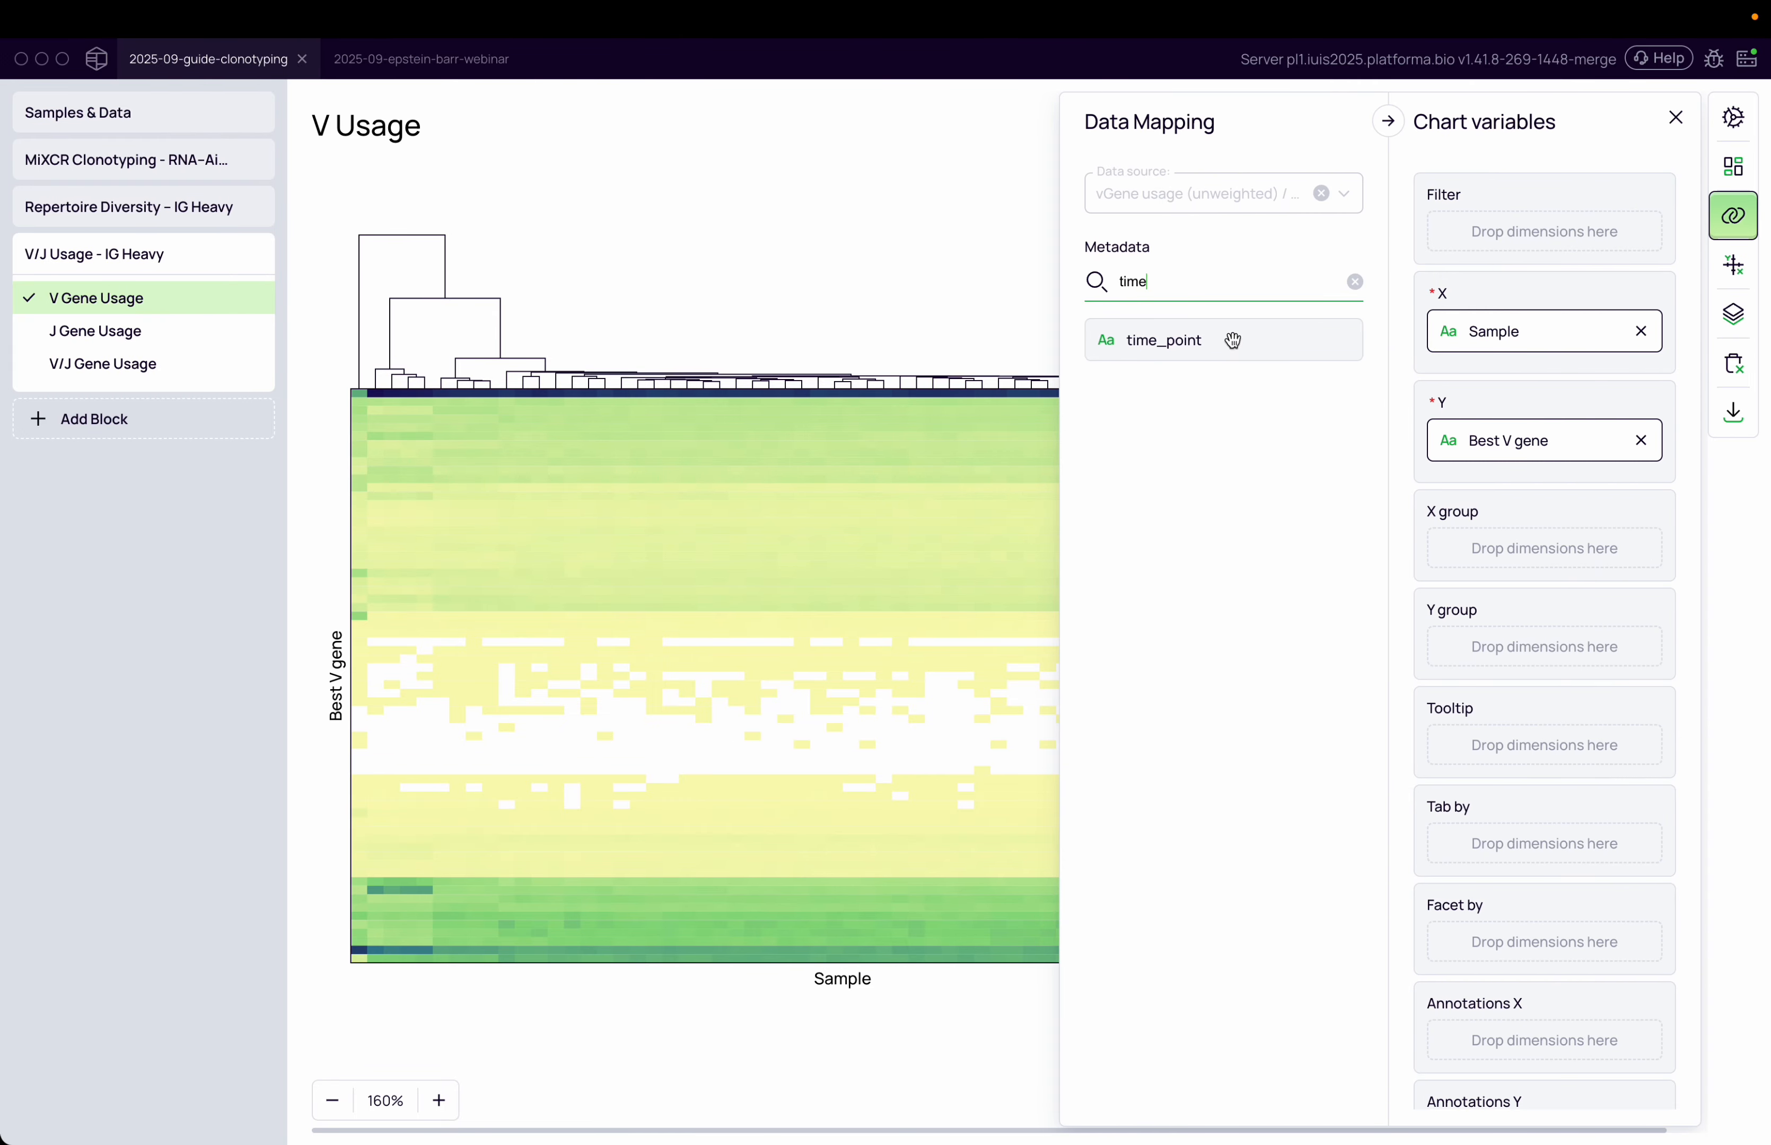
left_click_drag(1233, 342, 1498, 528)
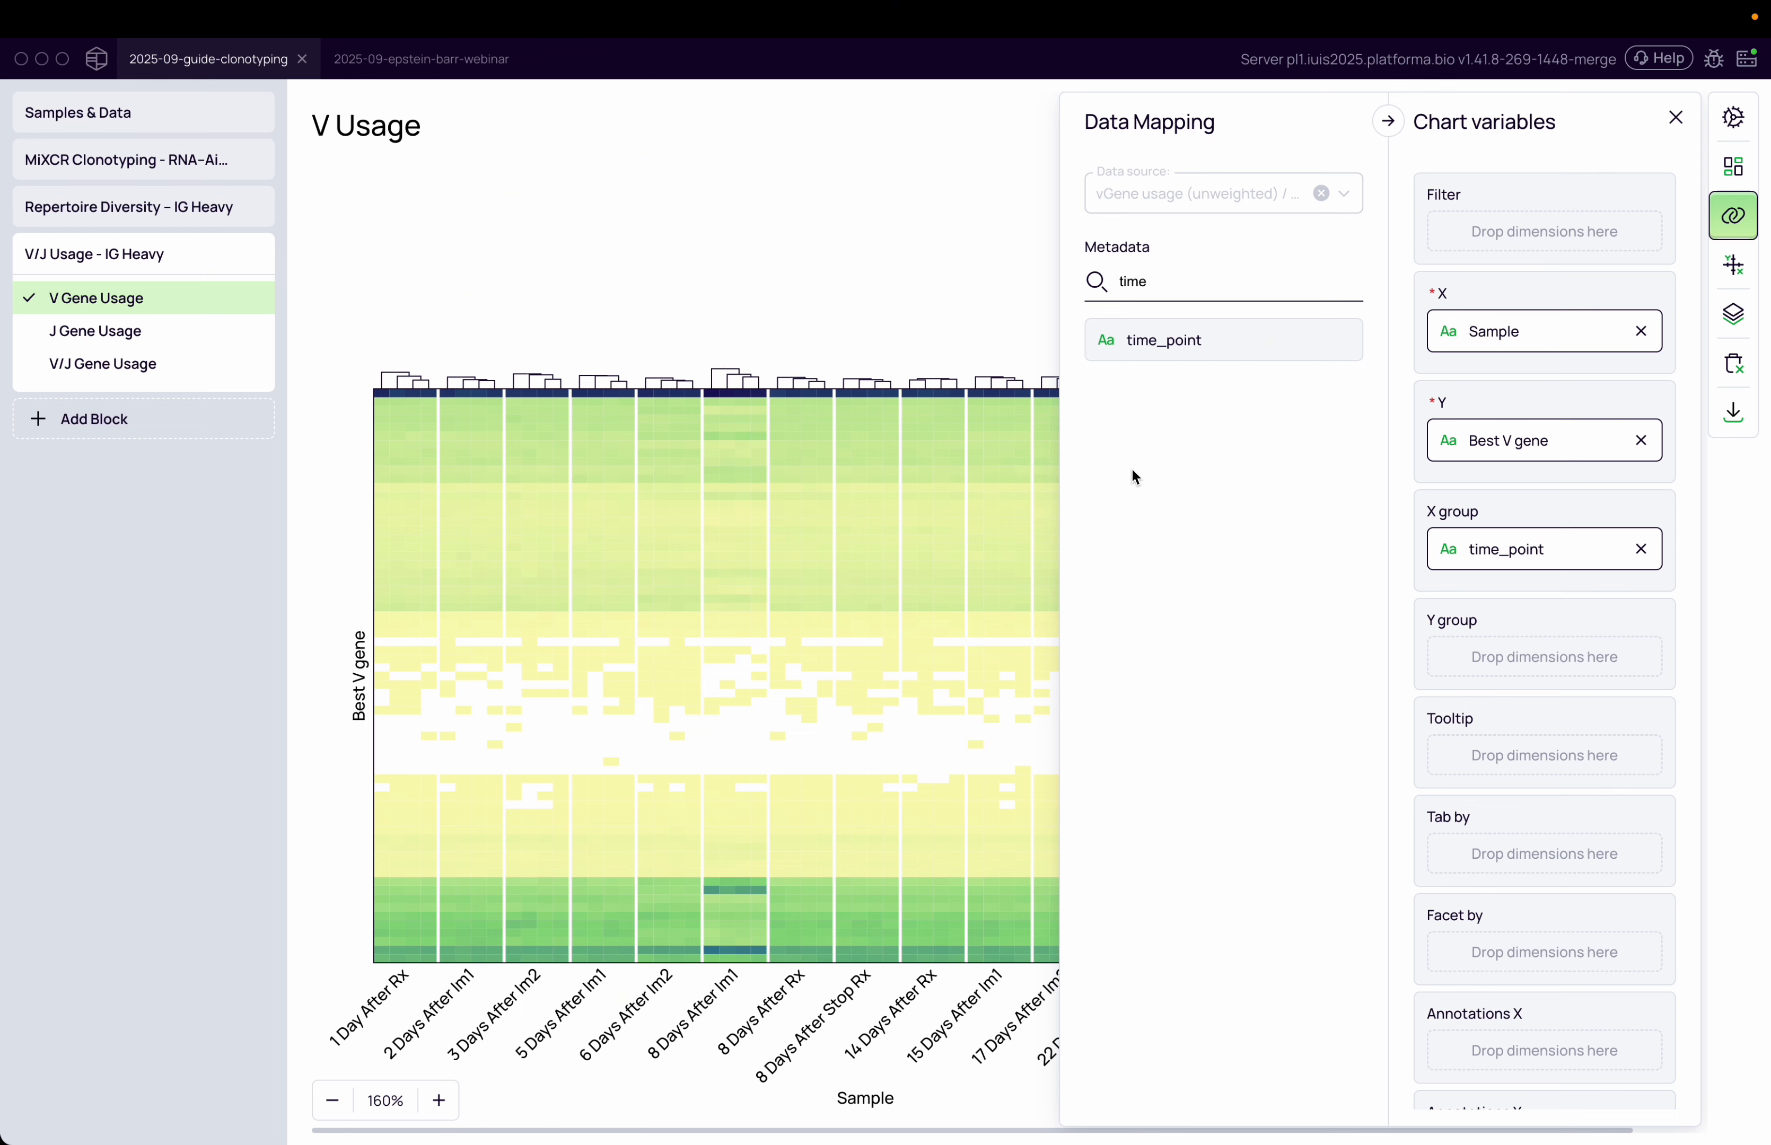
left_click(688, 1104)
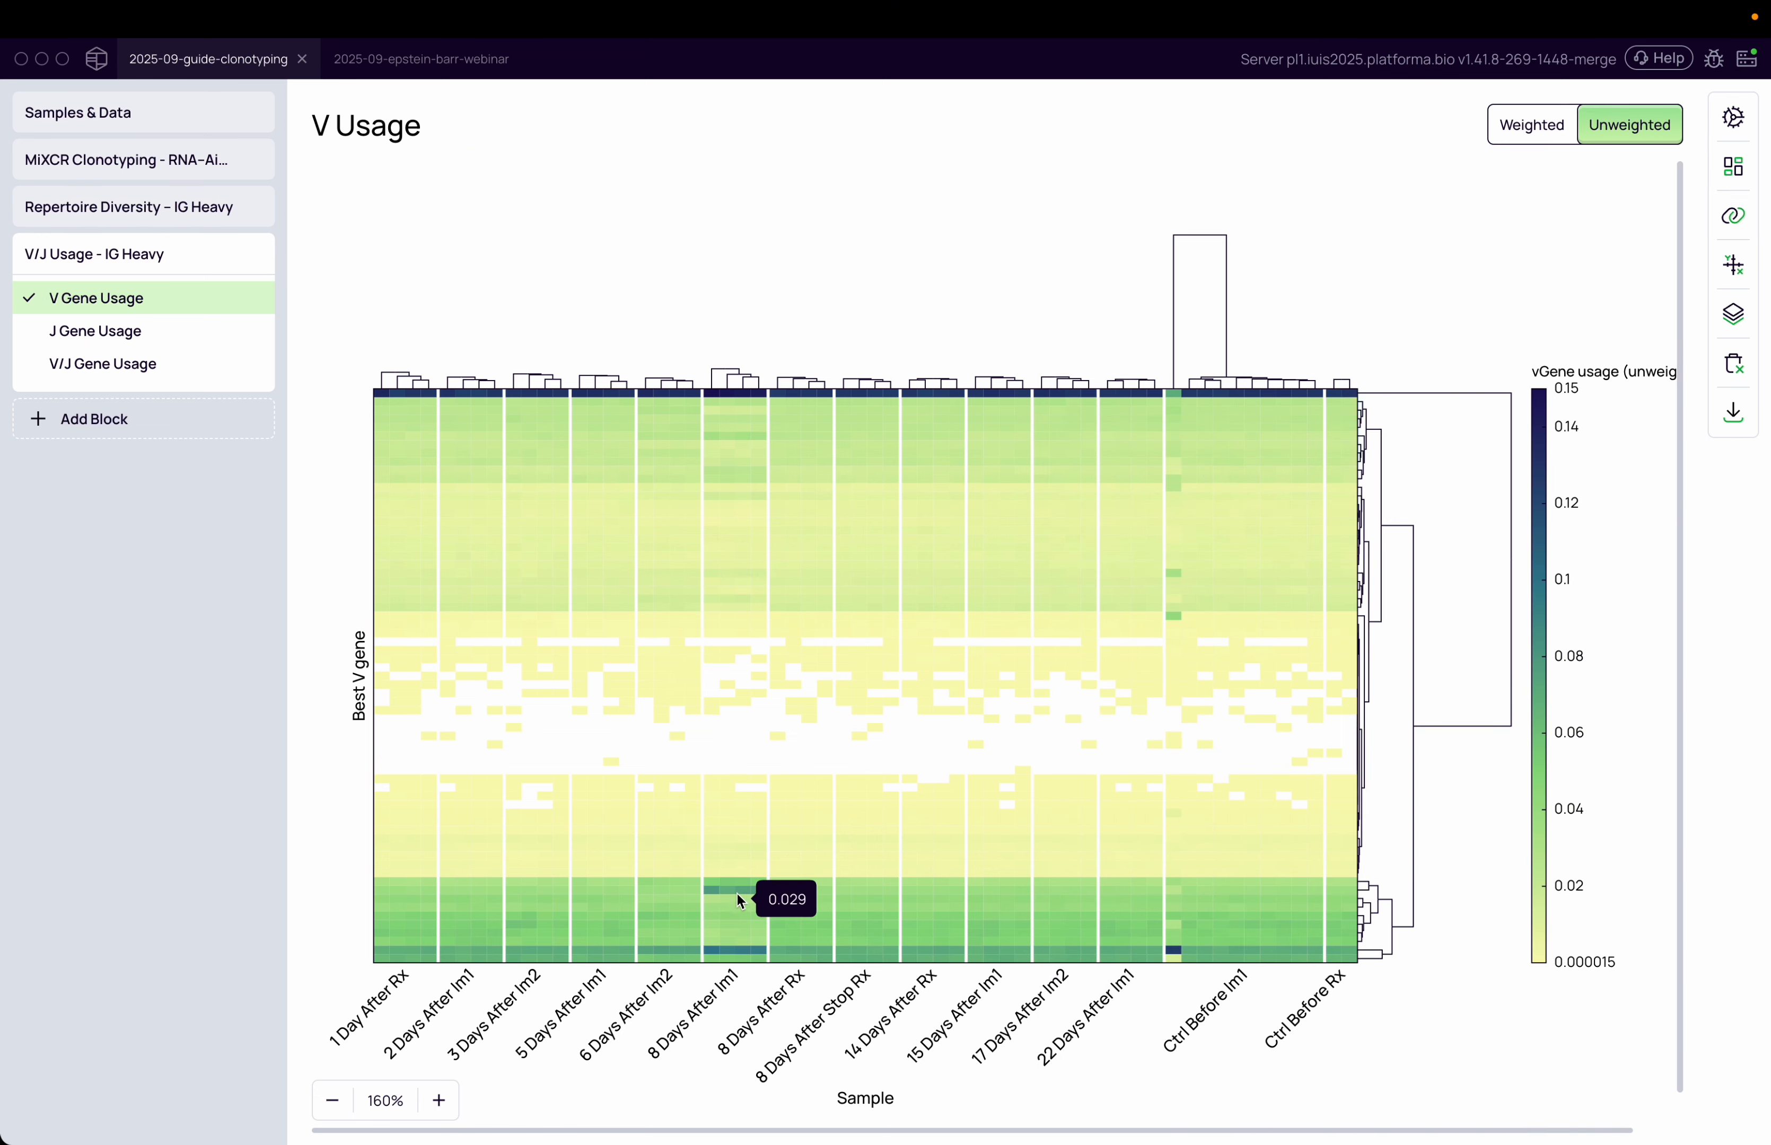
left_click(1734, 216)
left_click_drag(1180, 336, 1491, 724)
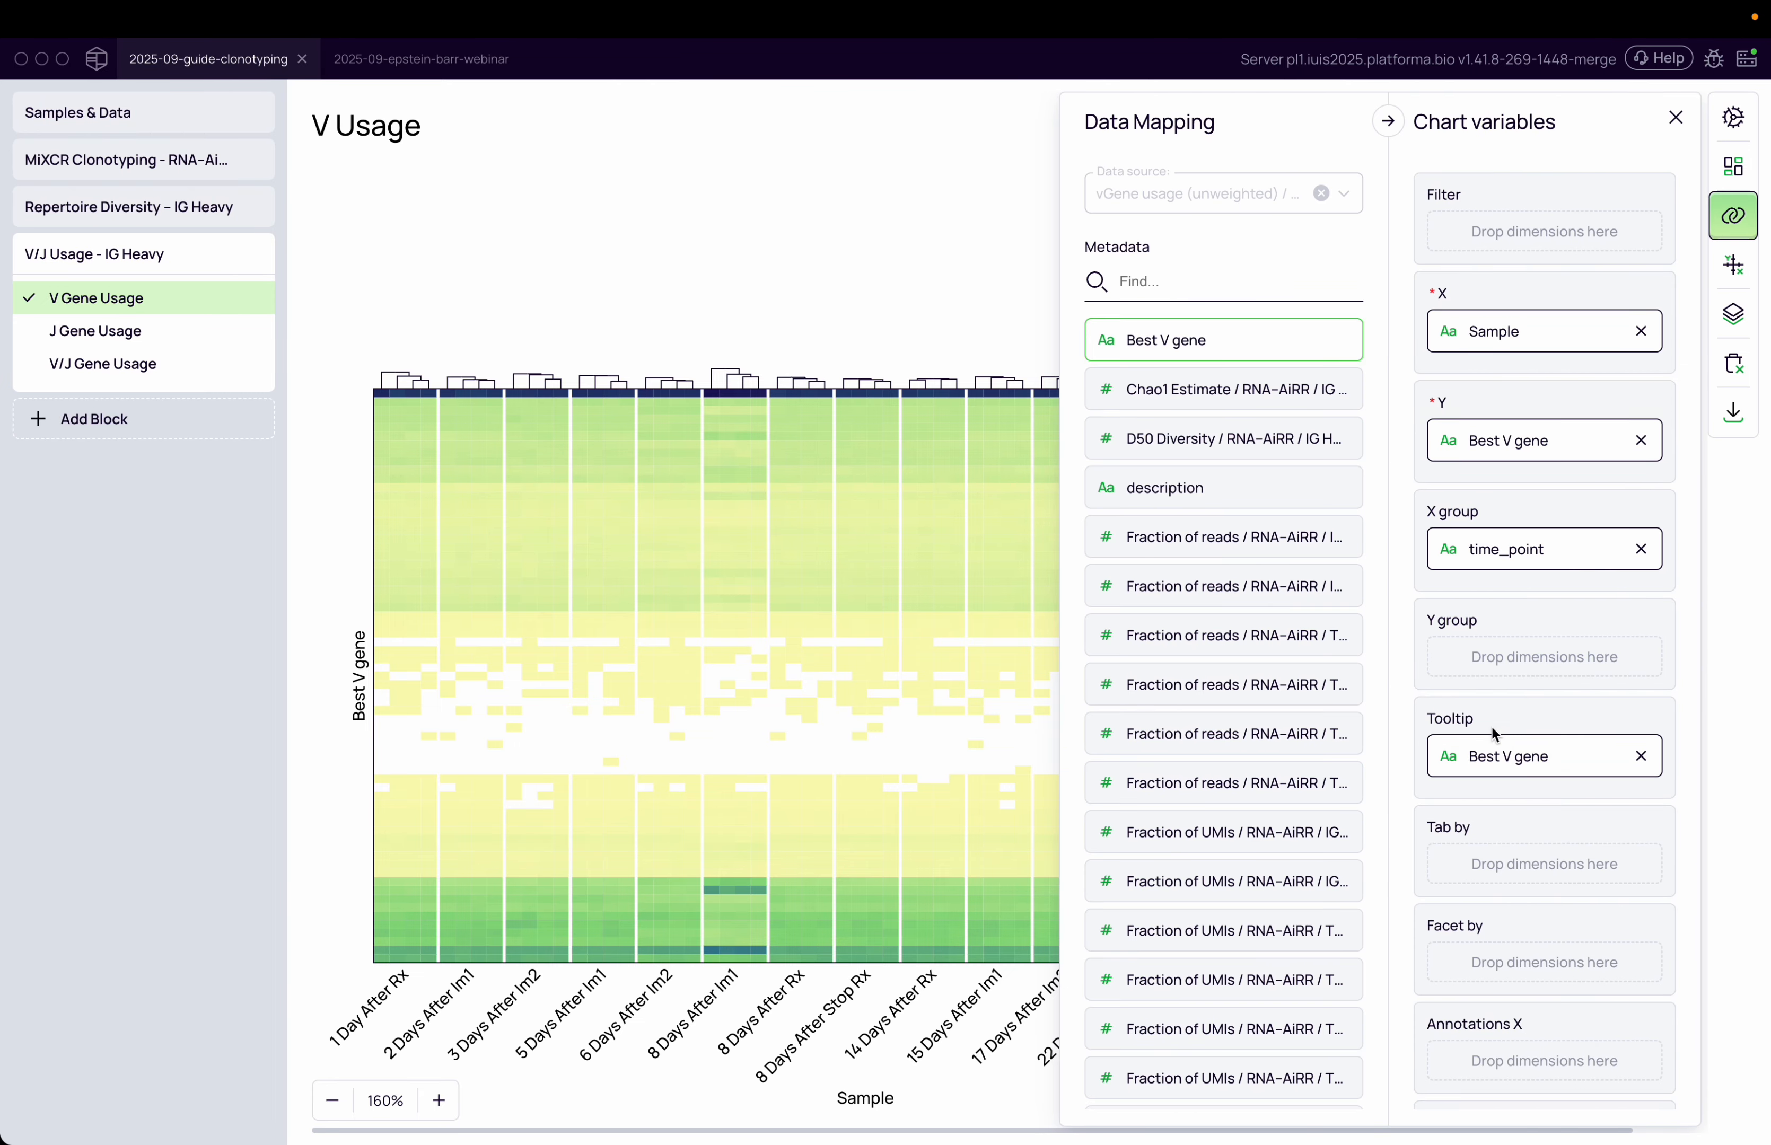
Inspect the tooltips of the strongest cells in the 8 Days After Im1 group
left_click(718, 896)
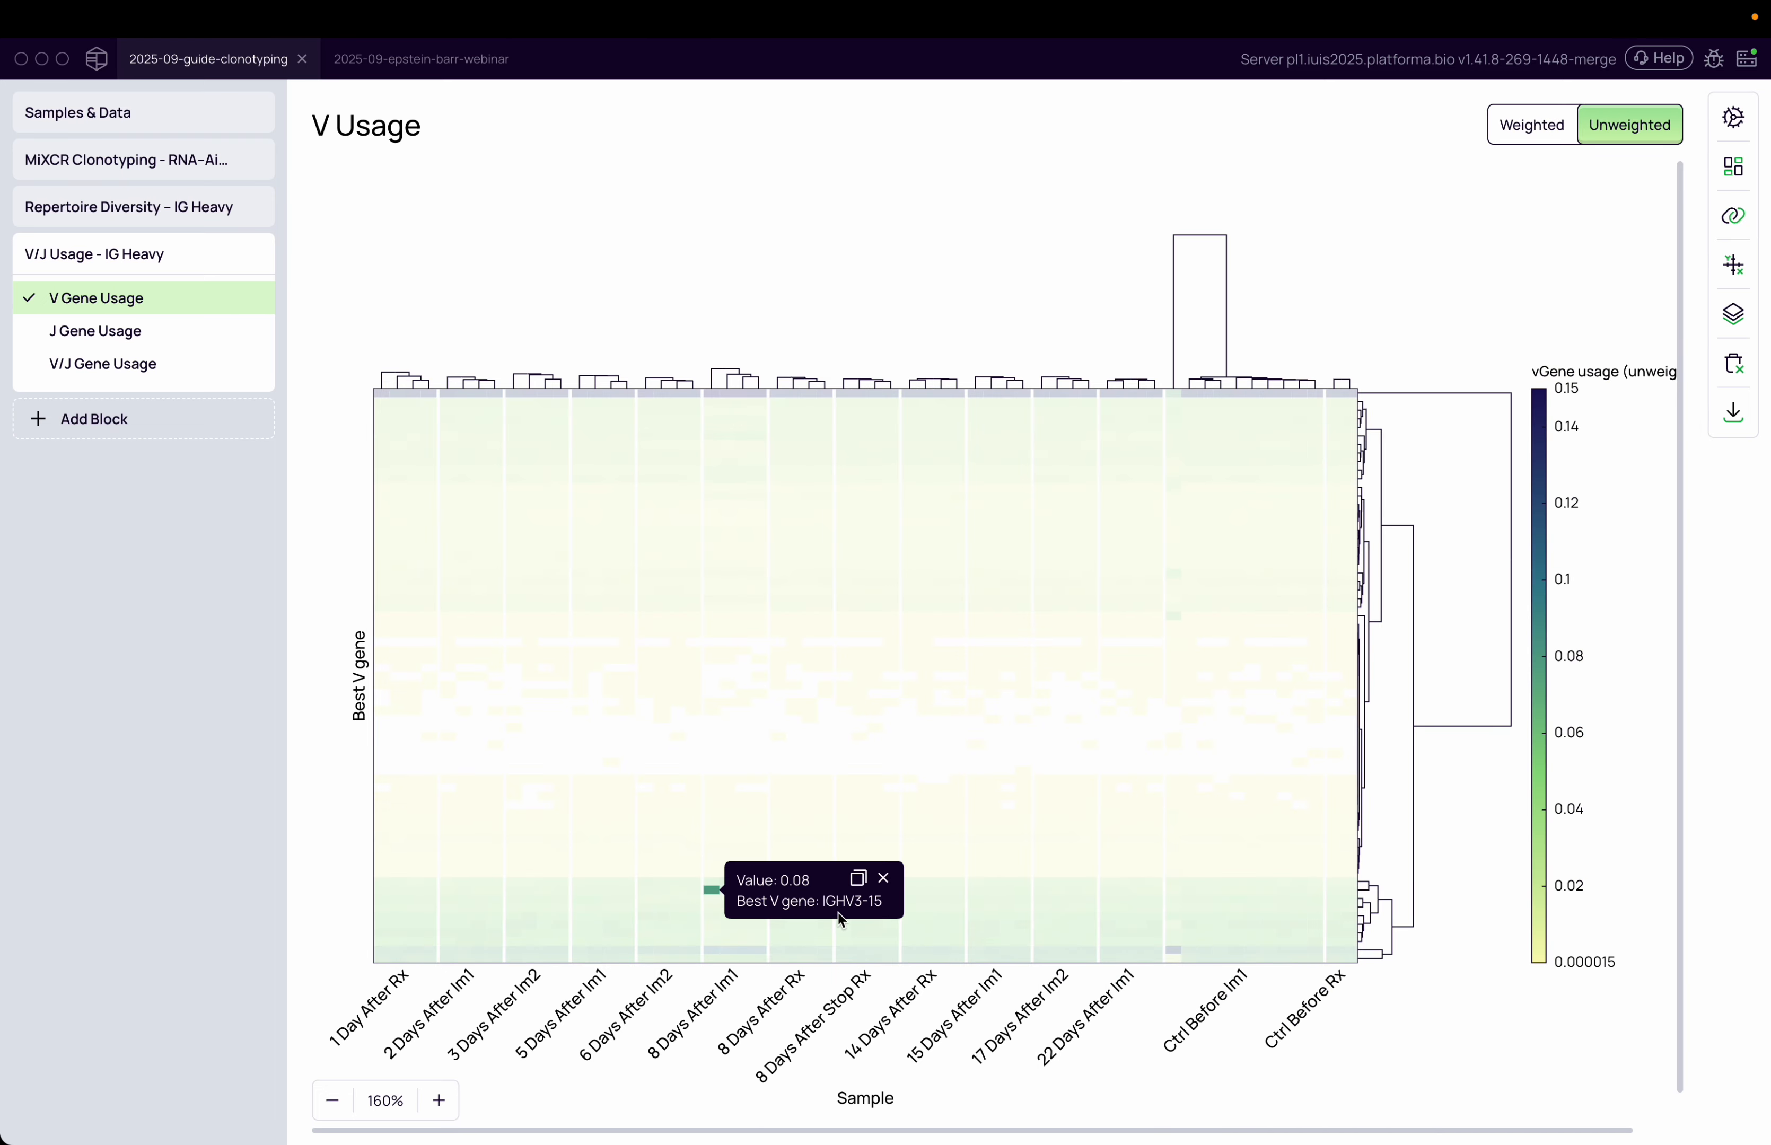
double_click(841, 901)
left_click(740, 1034)
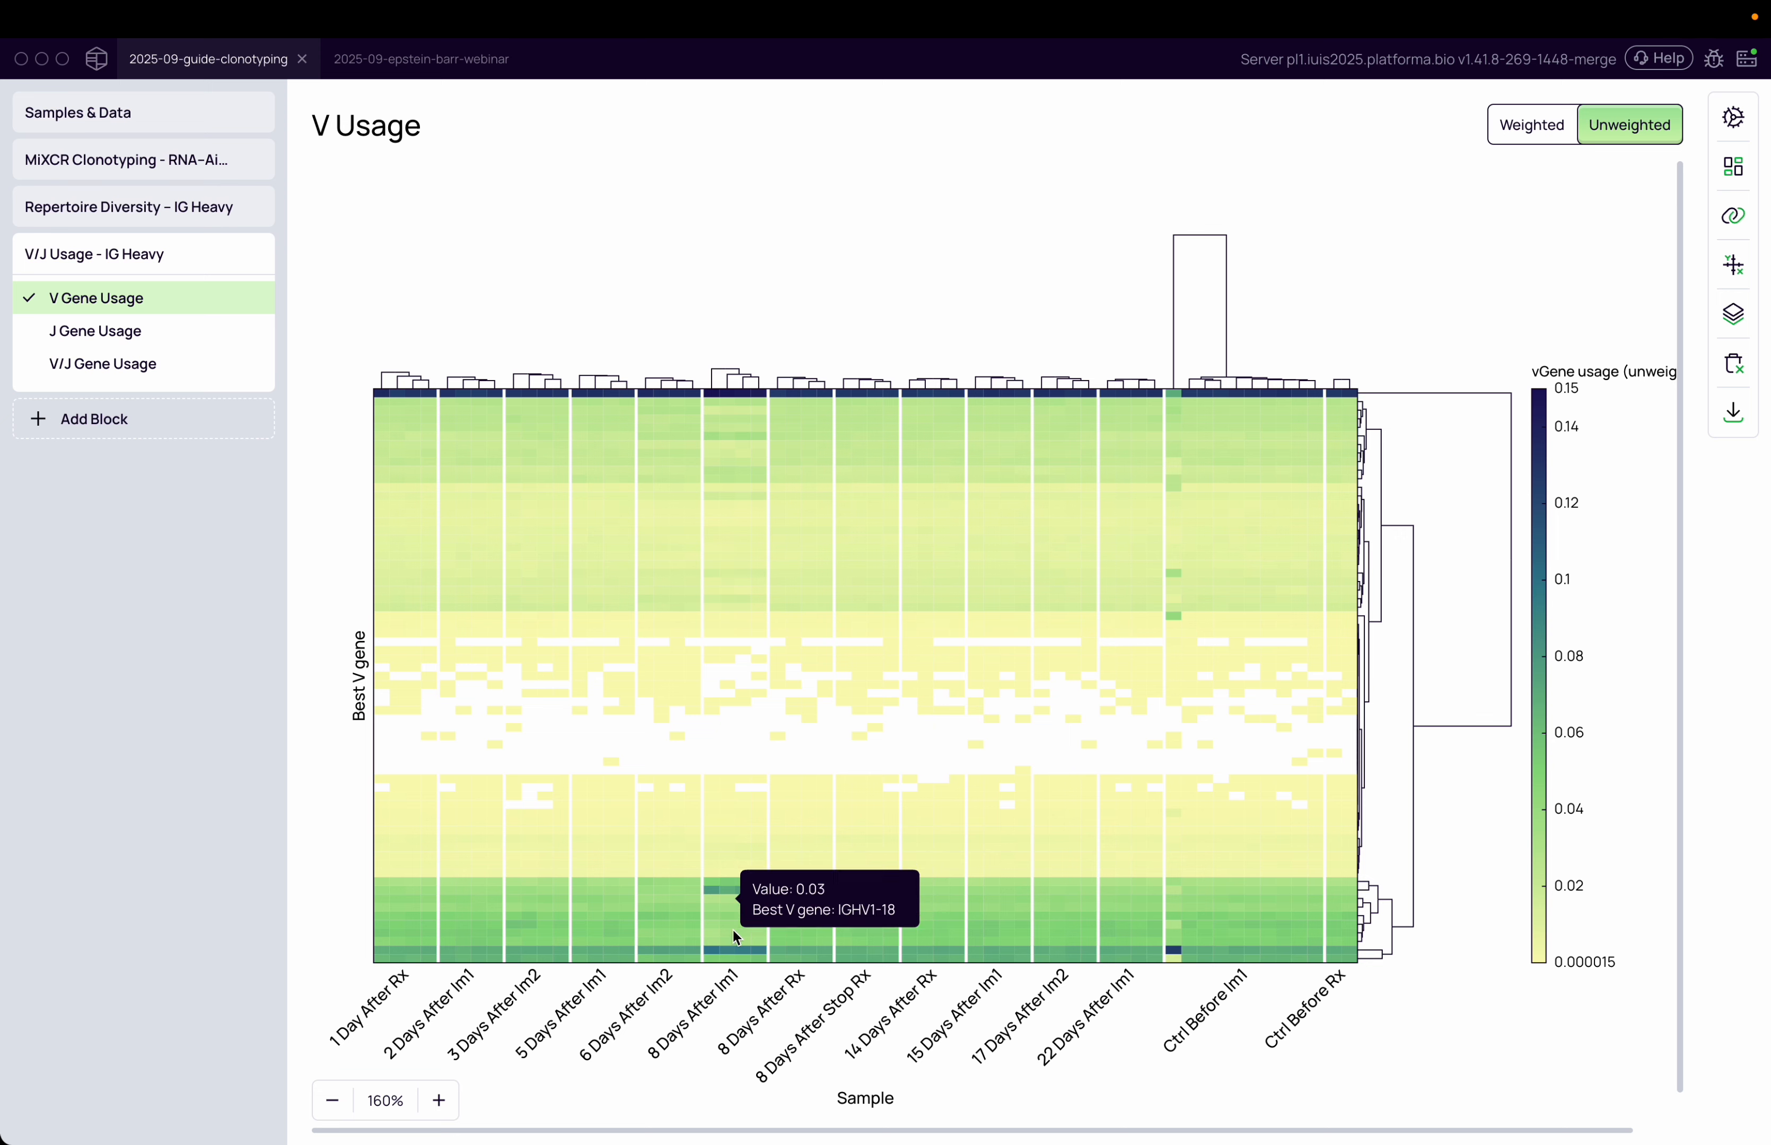
left_click_drag(652, 1059, 732, 976)
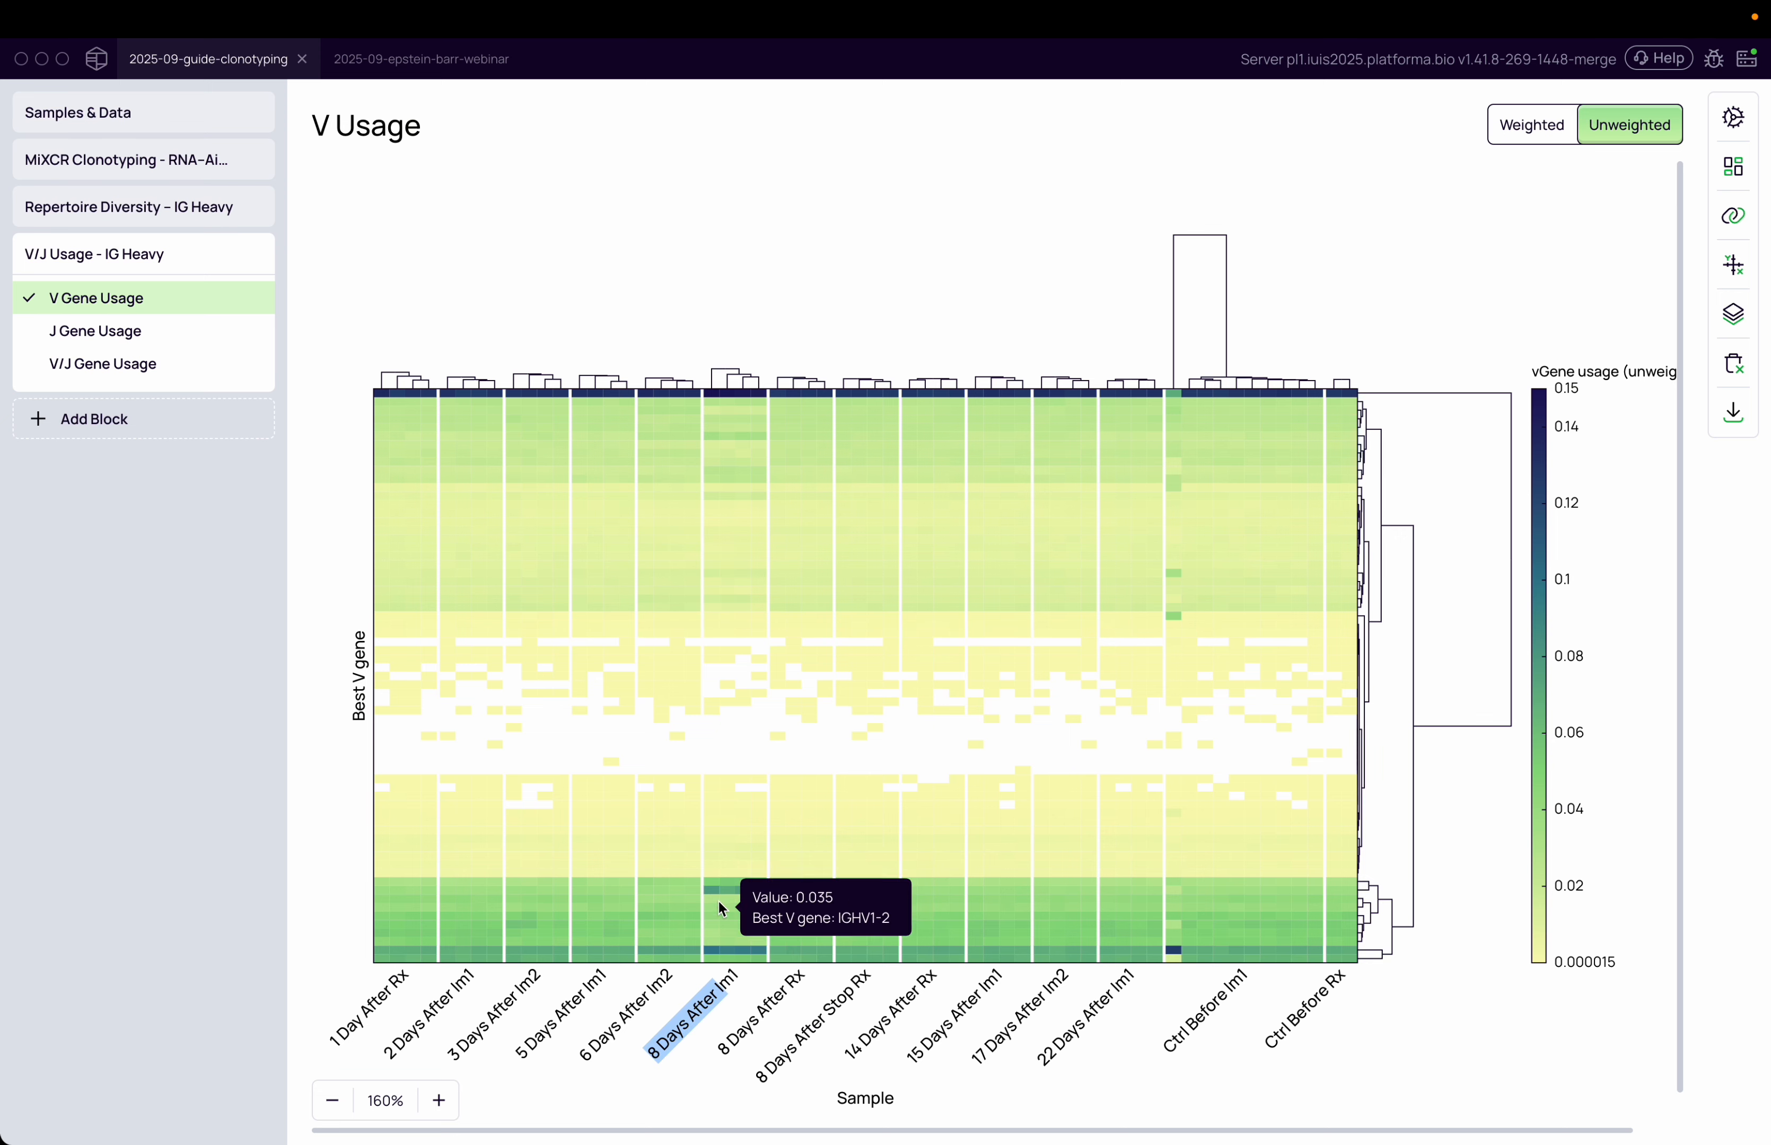
left_click(723, 885)
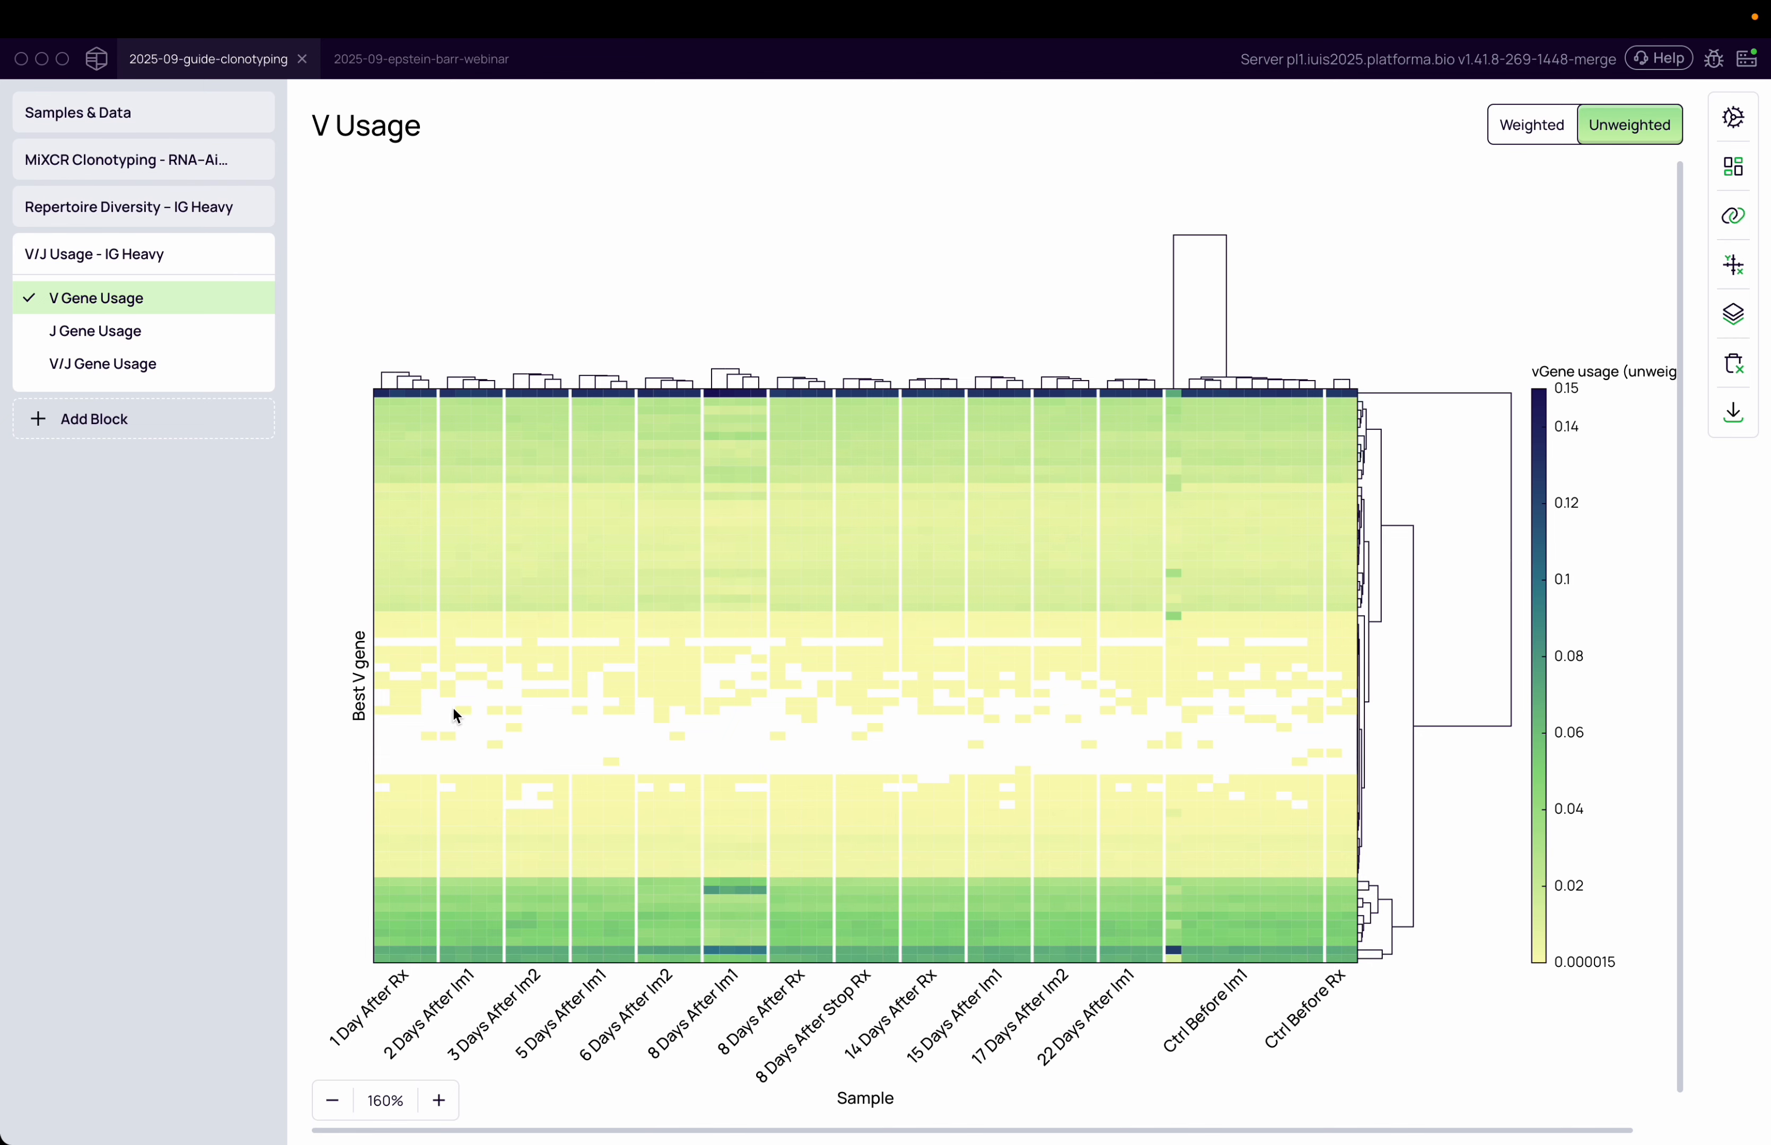
Show the weighted J Gene Usage heatmap and group its columns by time_point
left_click(122, 335)
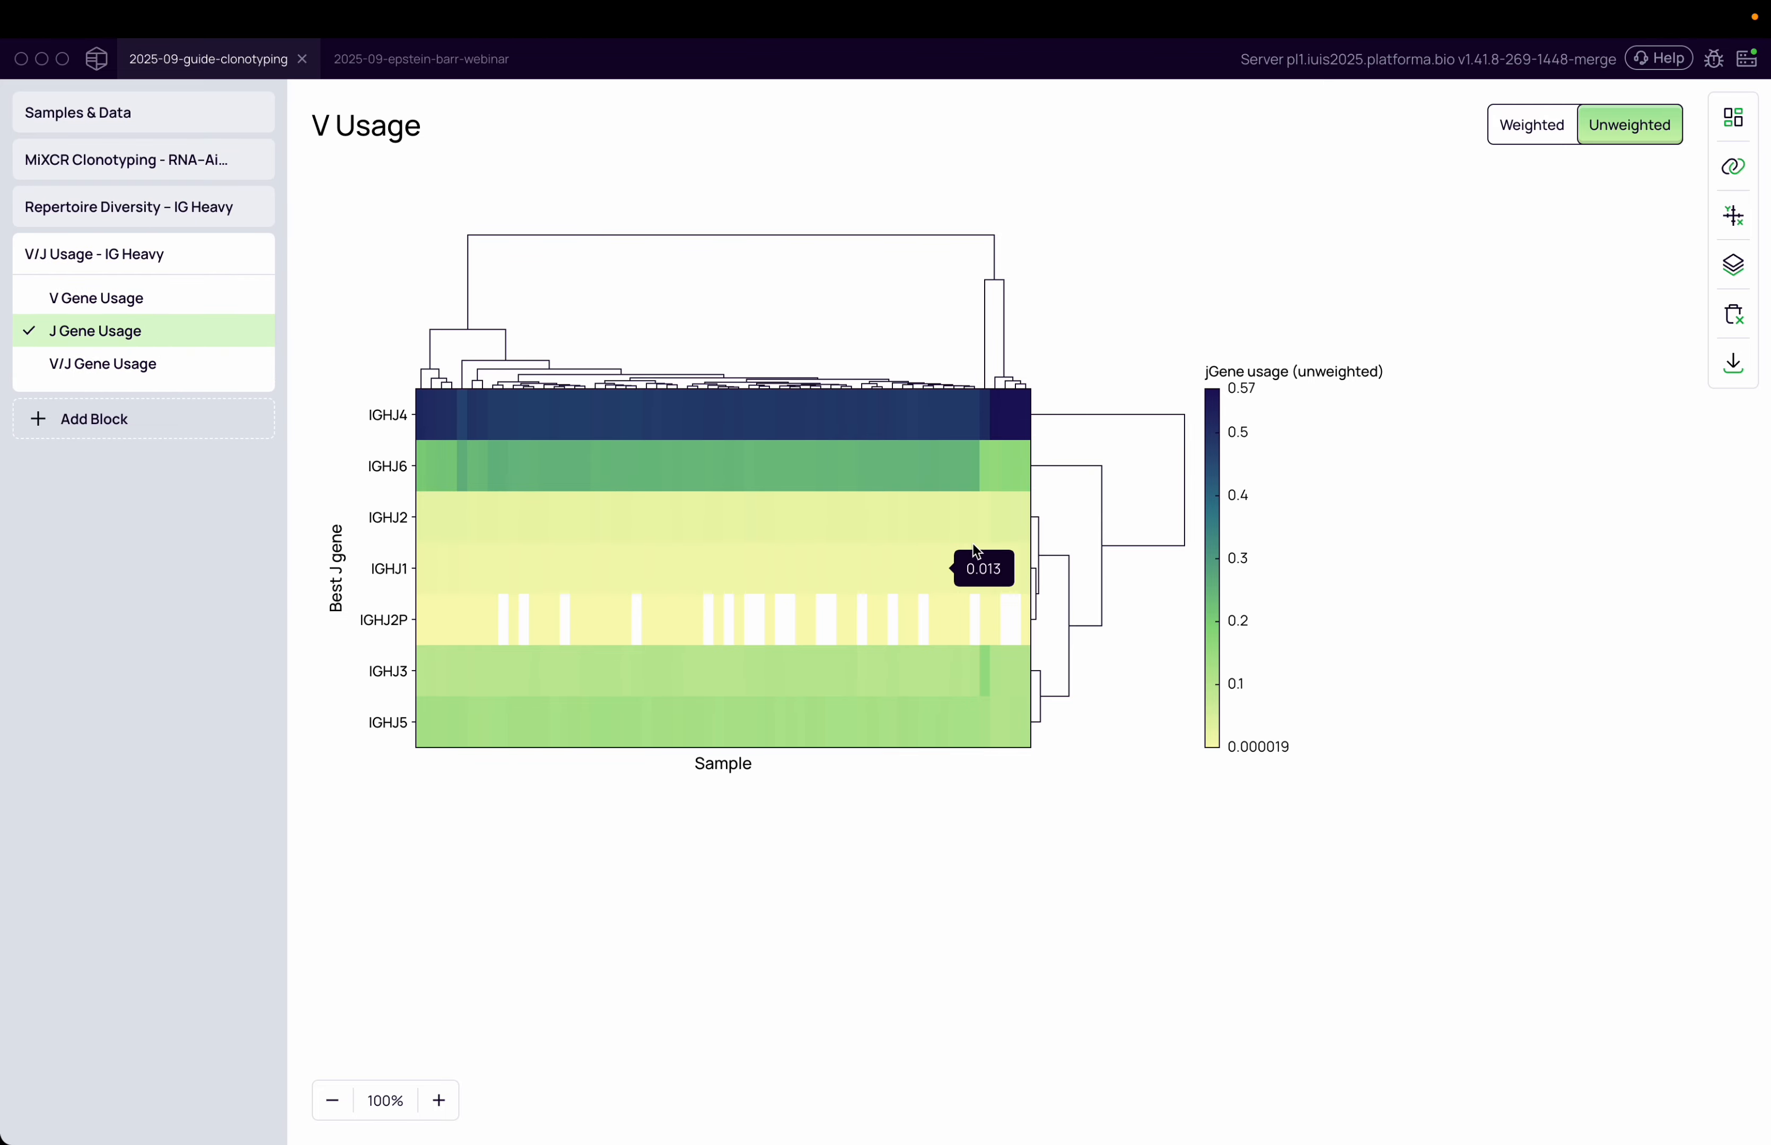
left_click(1552, 127)
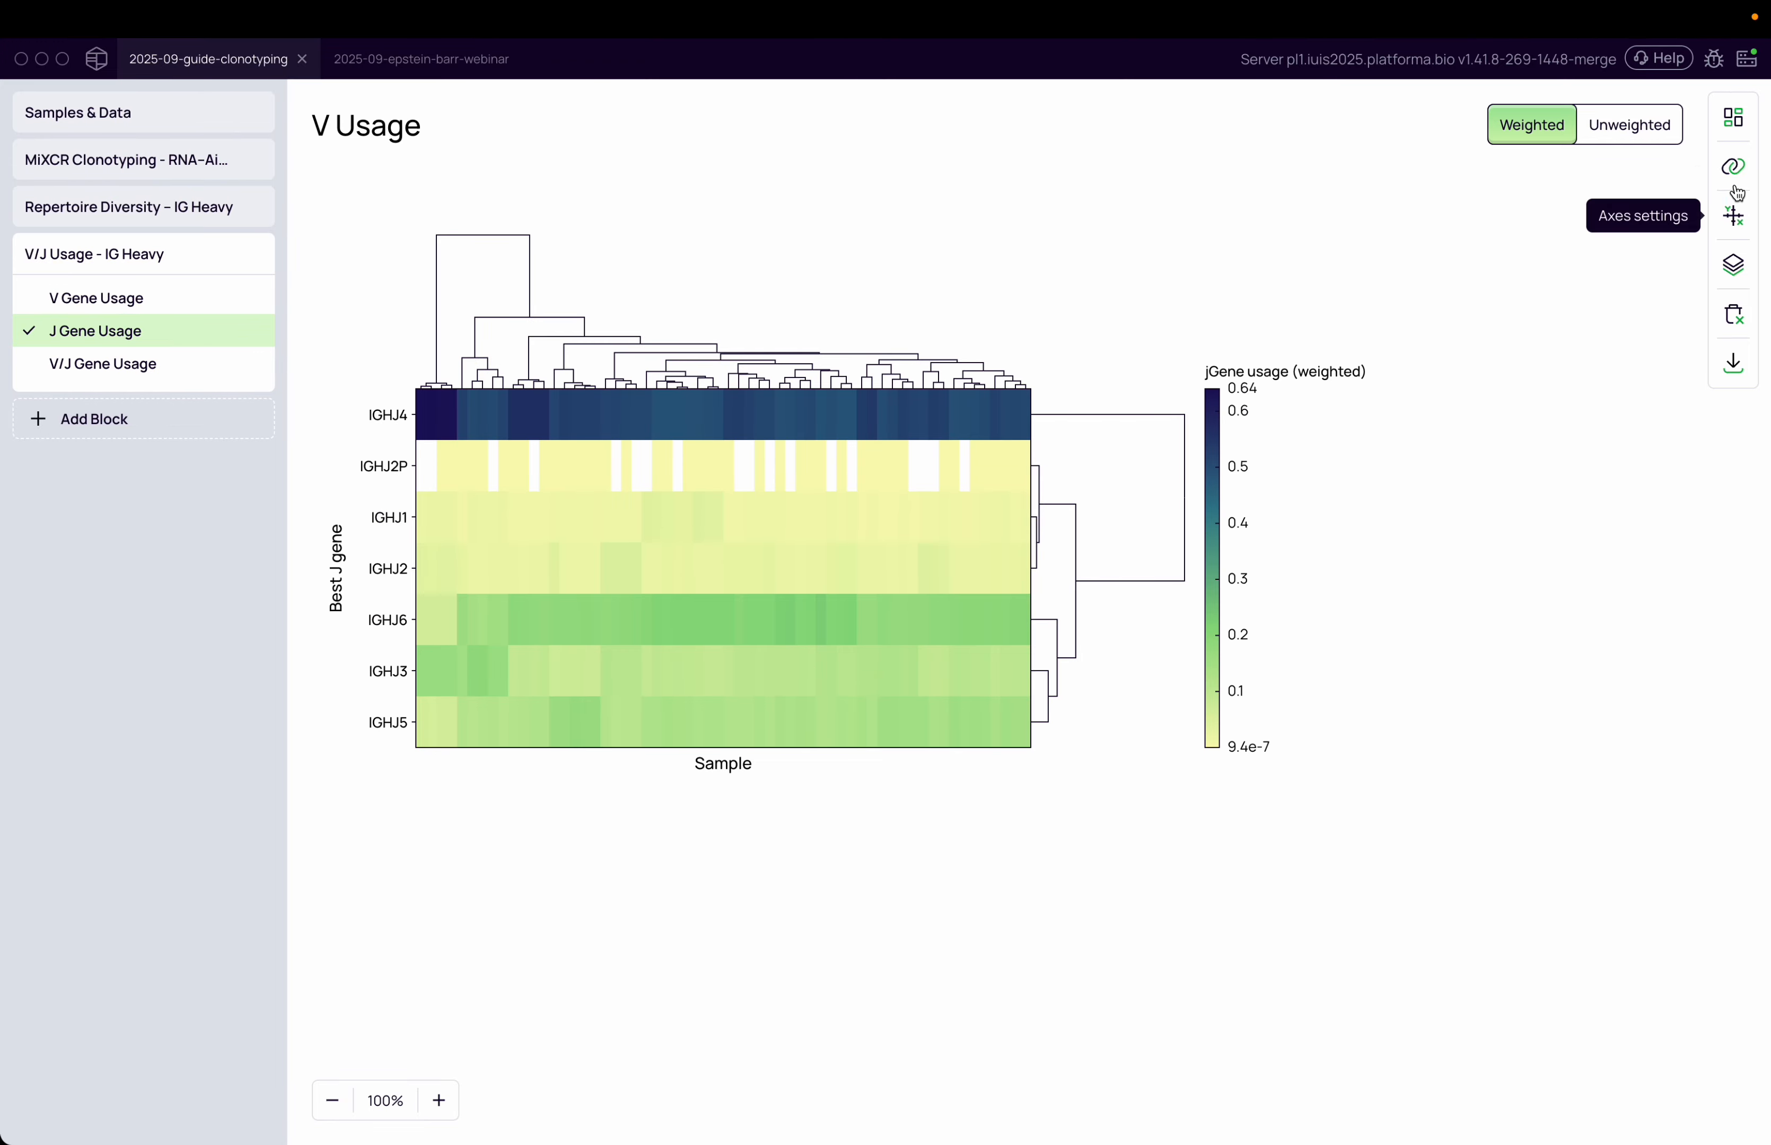
left_click(1734, 166)
left_click(1198, 286)
type("con")
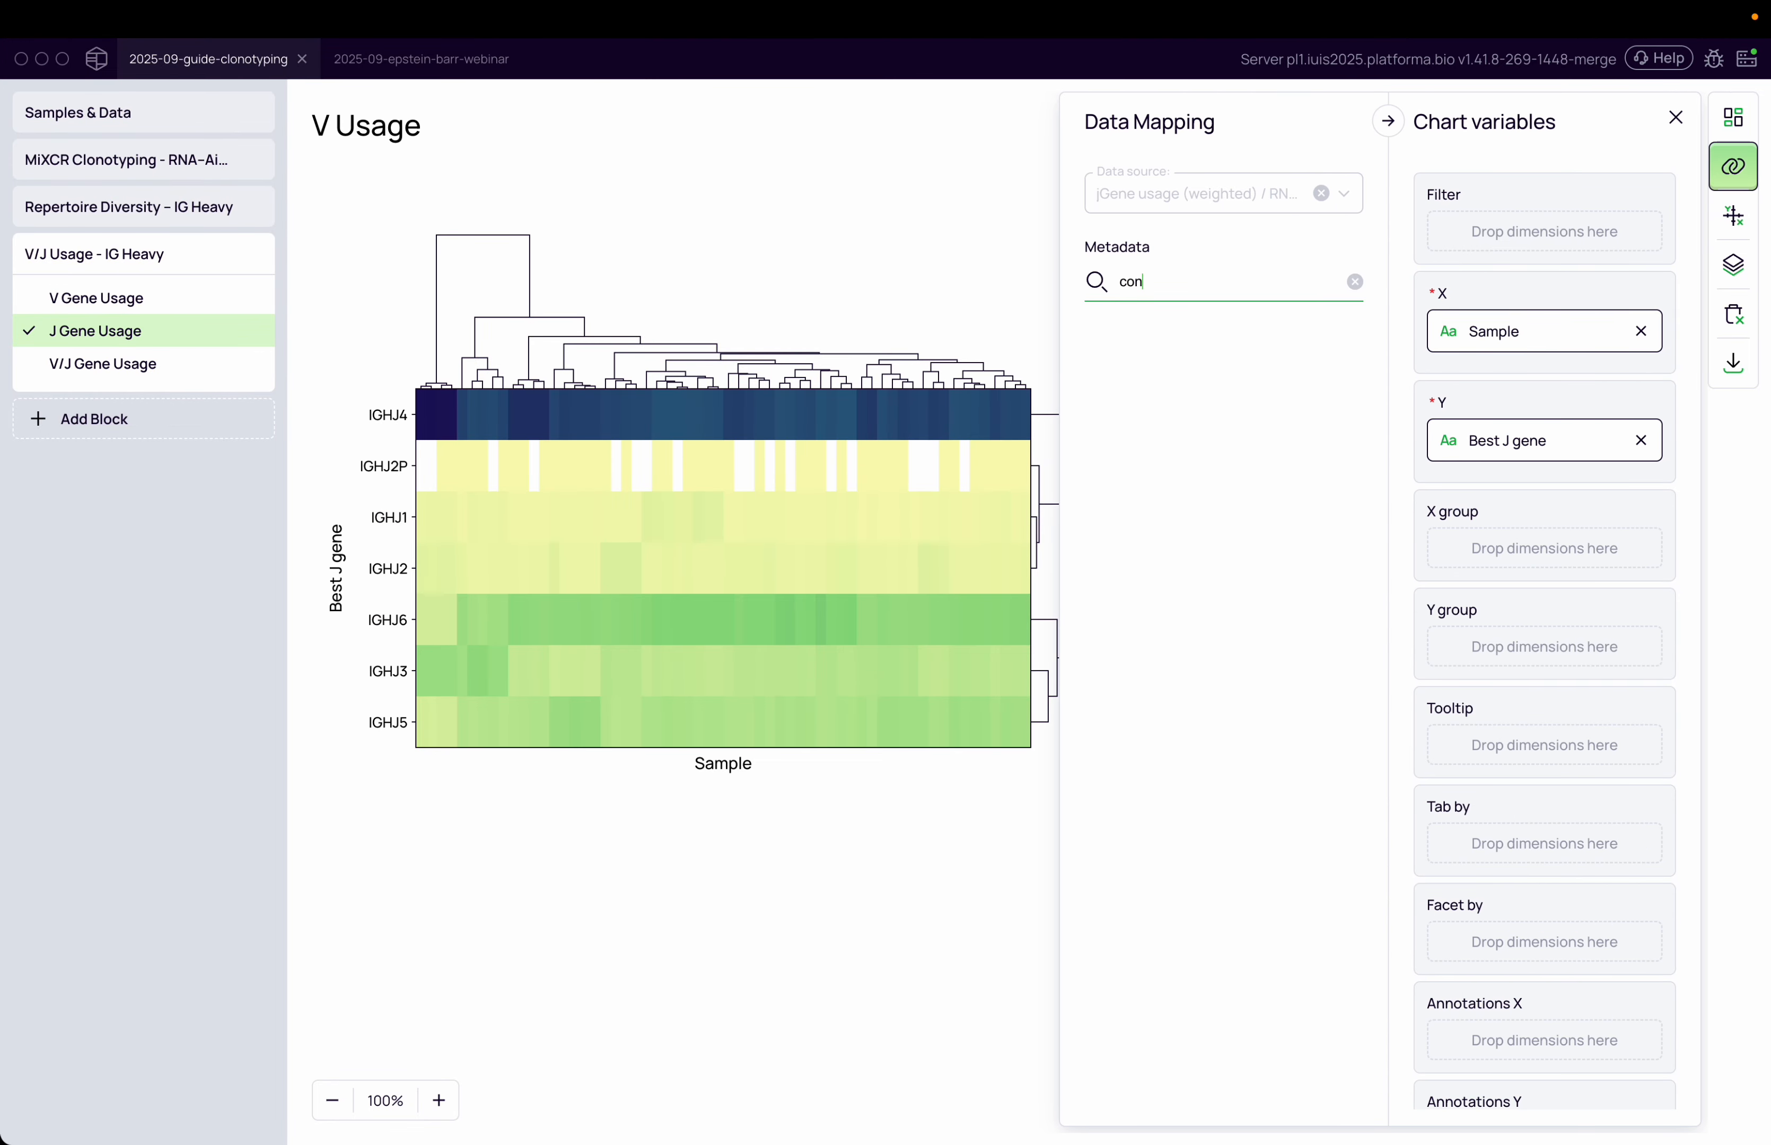
key("super+a")
type("time")
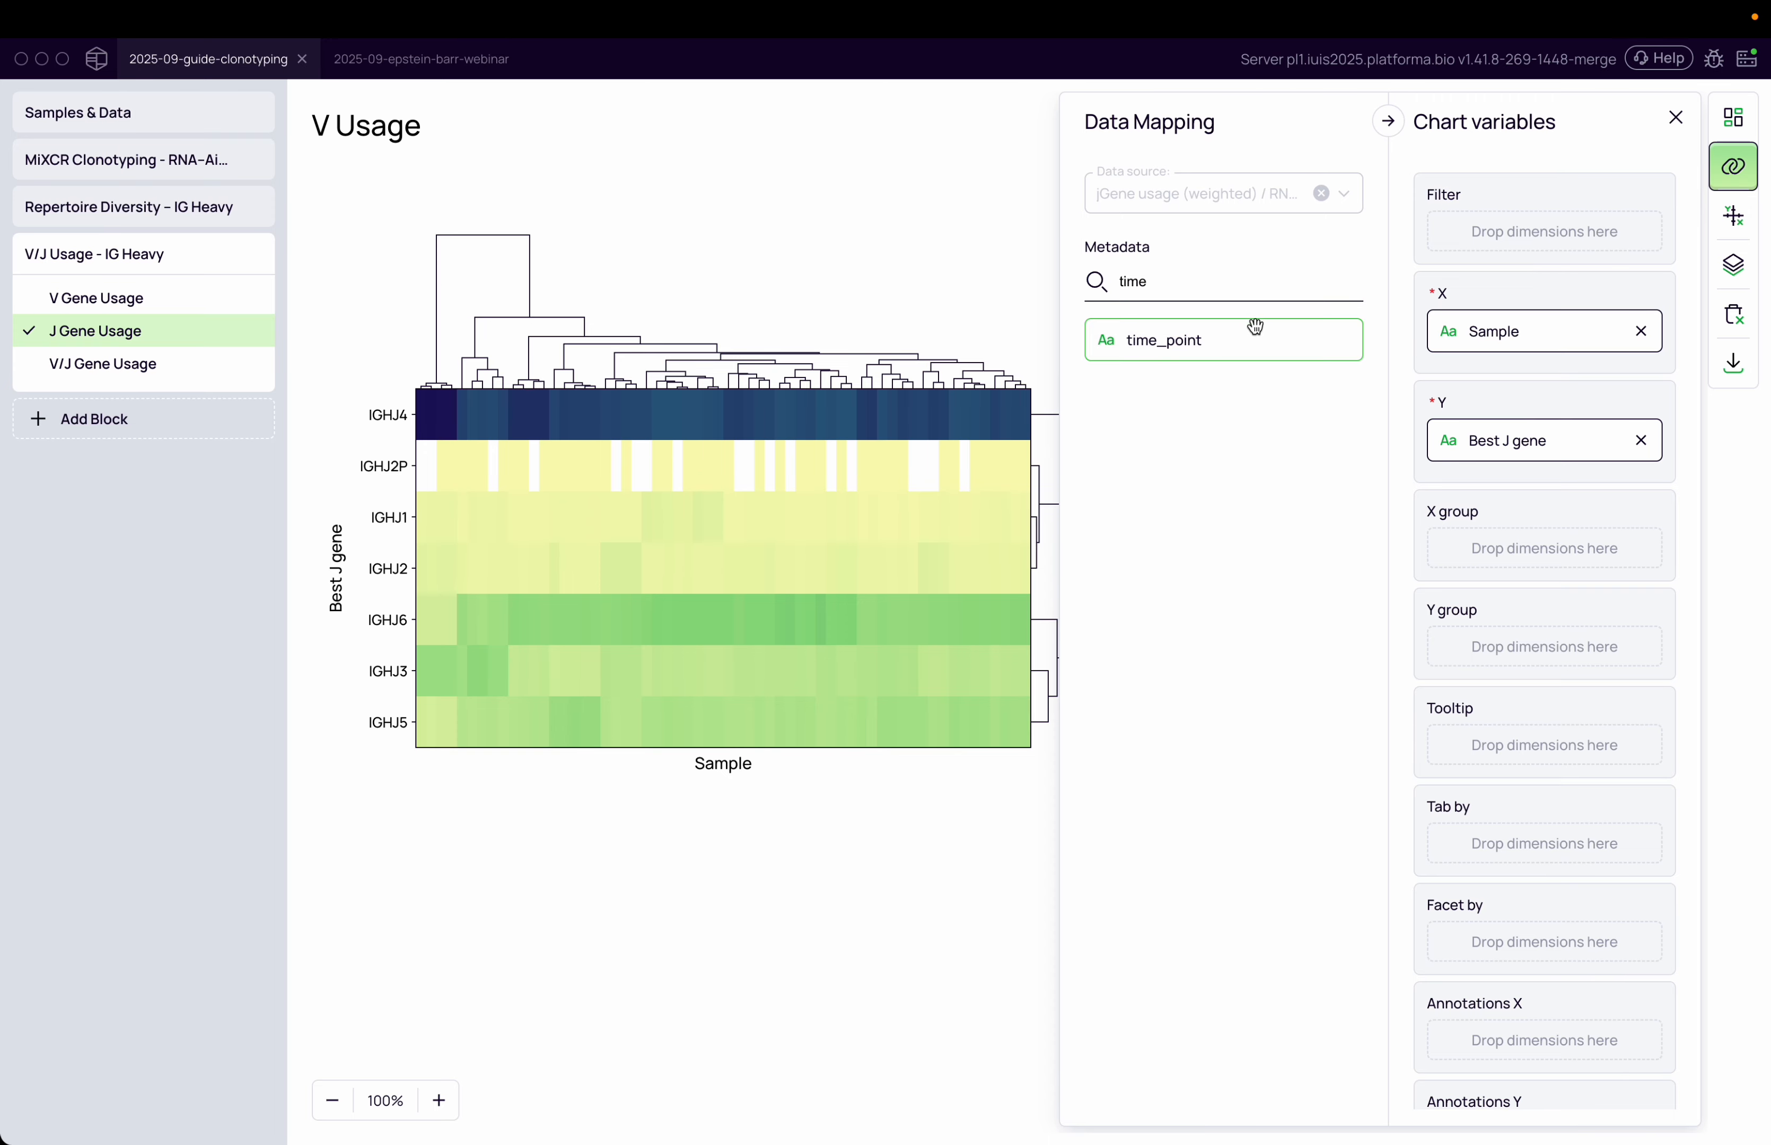
left_click_drag(1253, 327, 1508, 507)
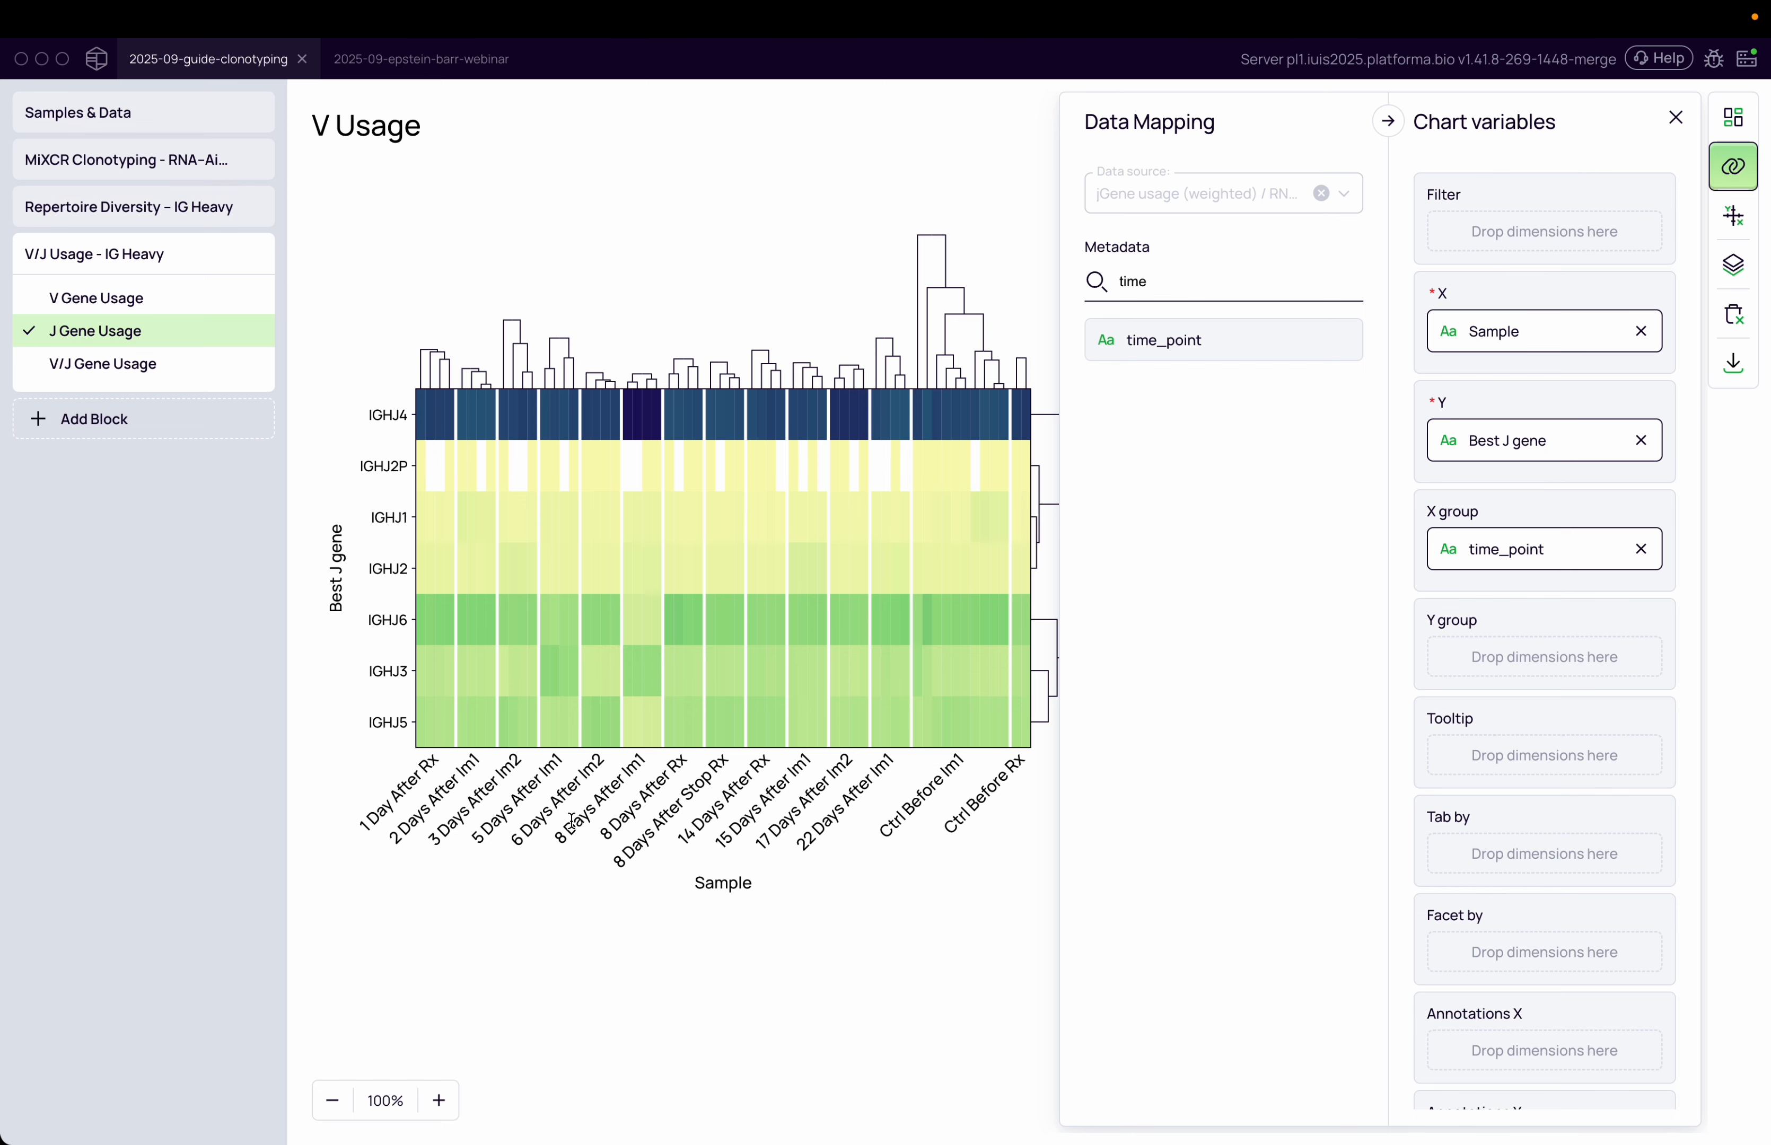
Open the V/J Gene Usage heatmap and review its data mapping
left_click_drag(560, 845, 645, 754)
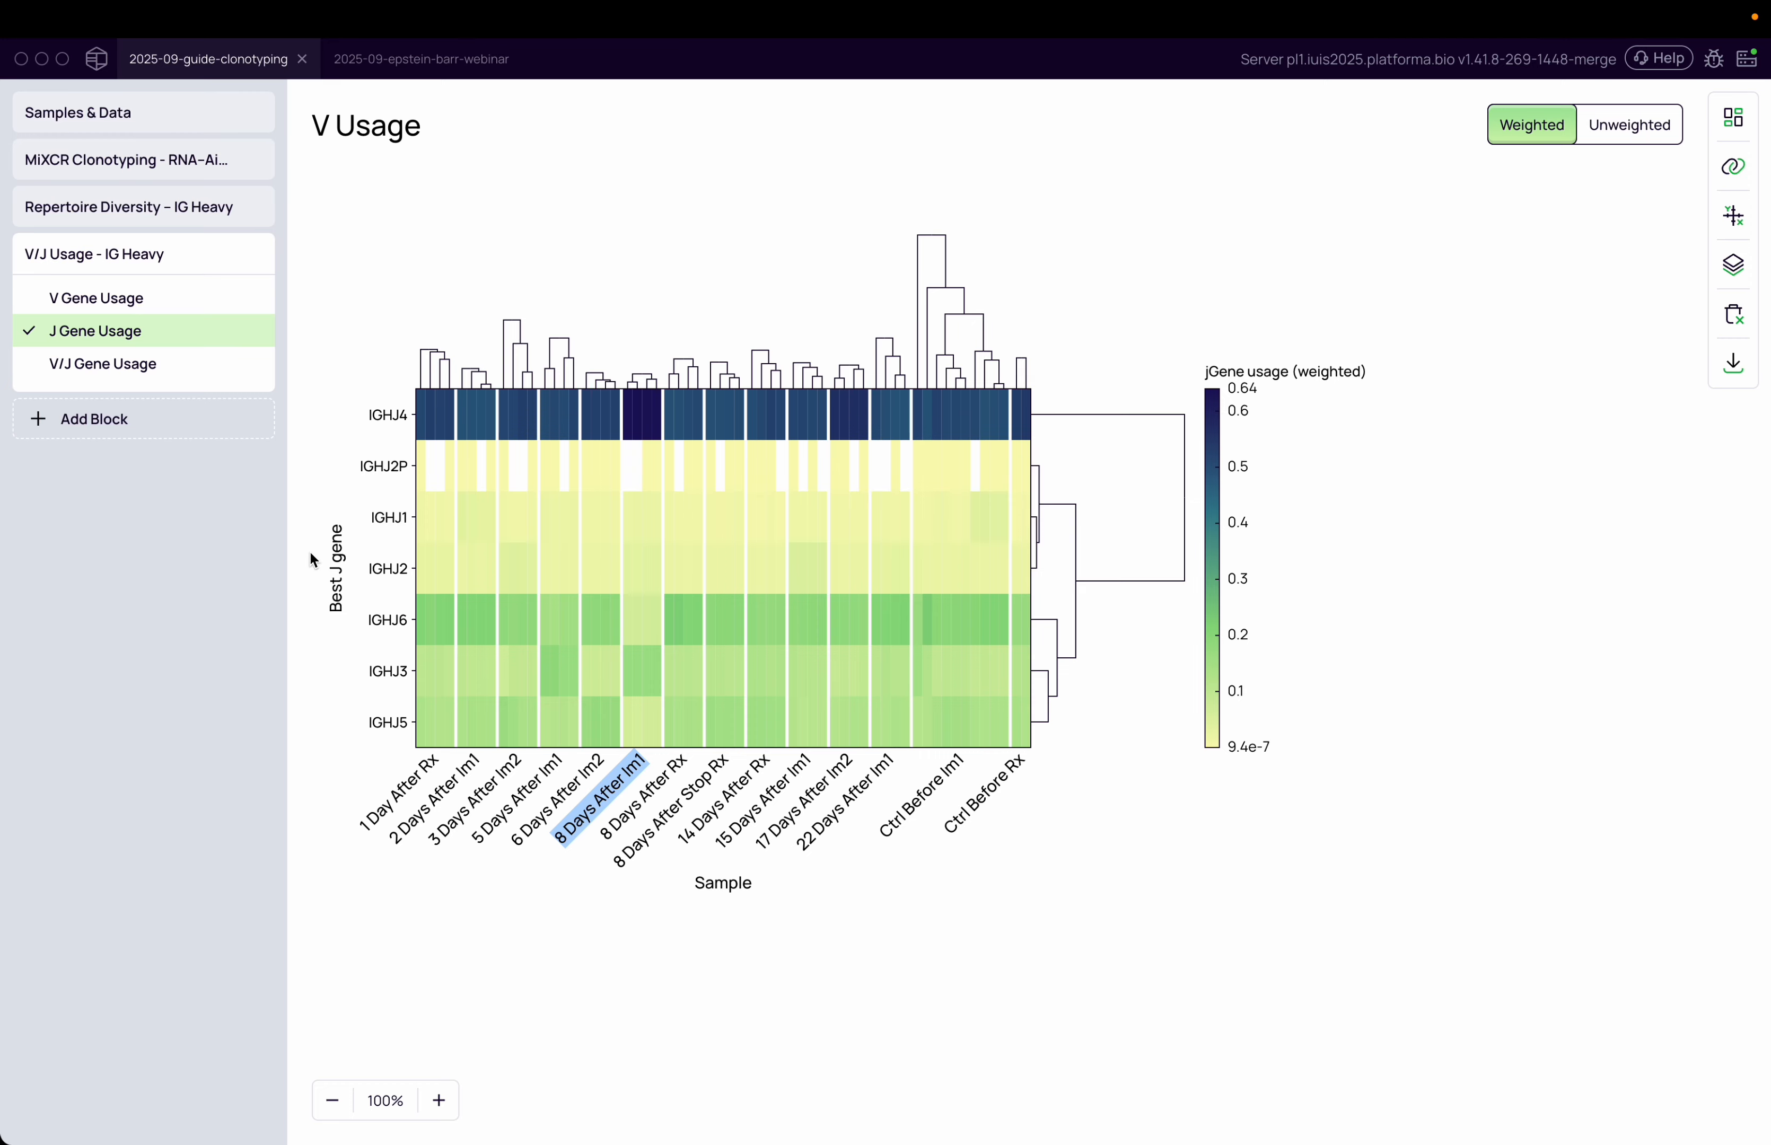
left_click(167, 378)
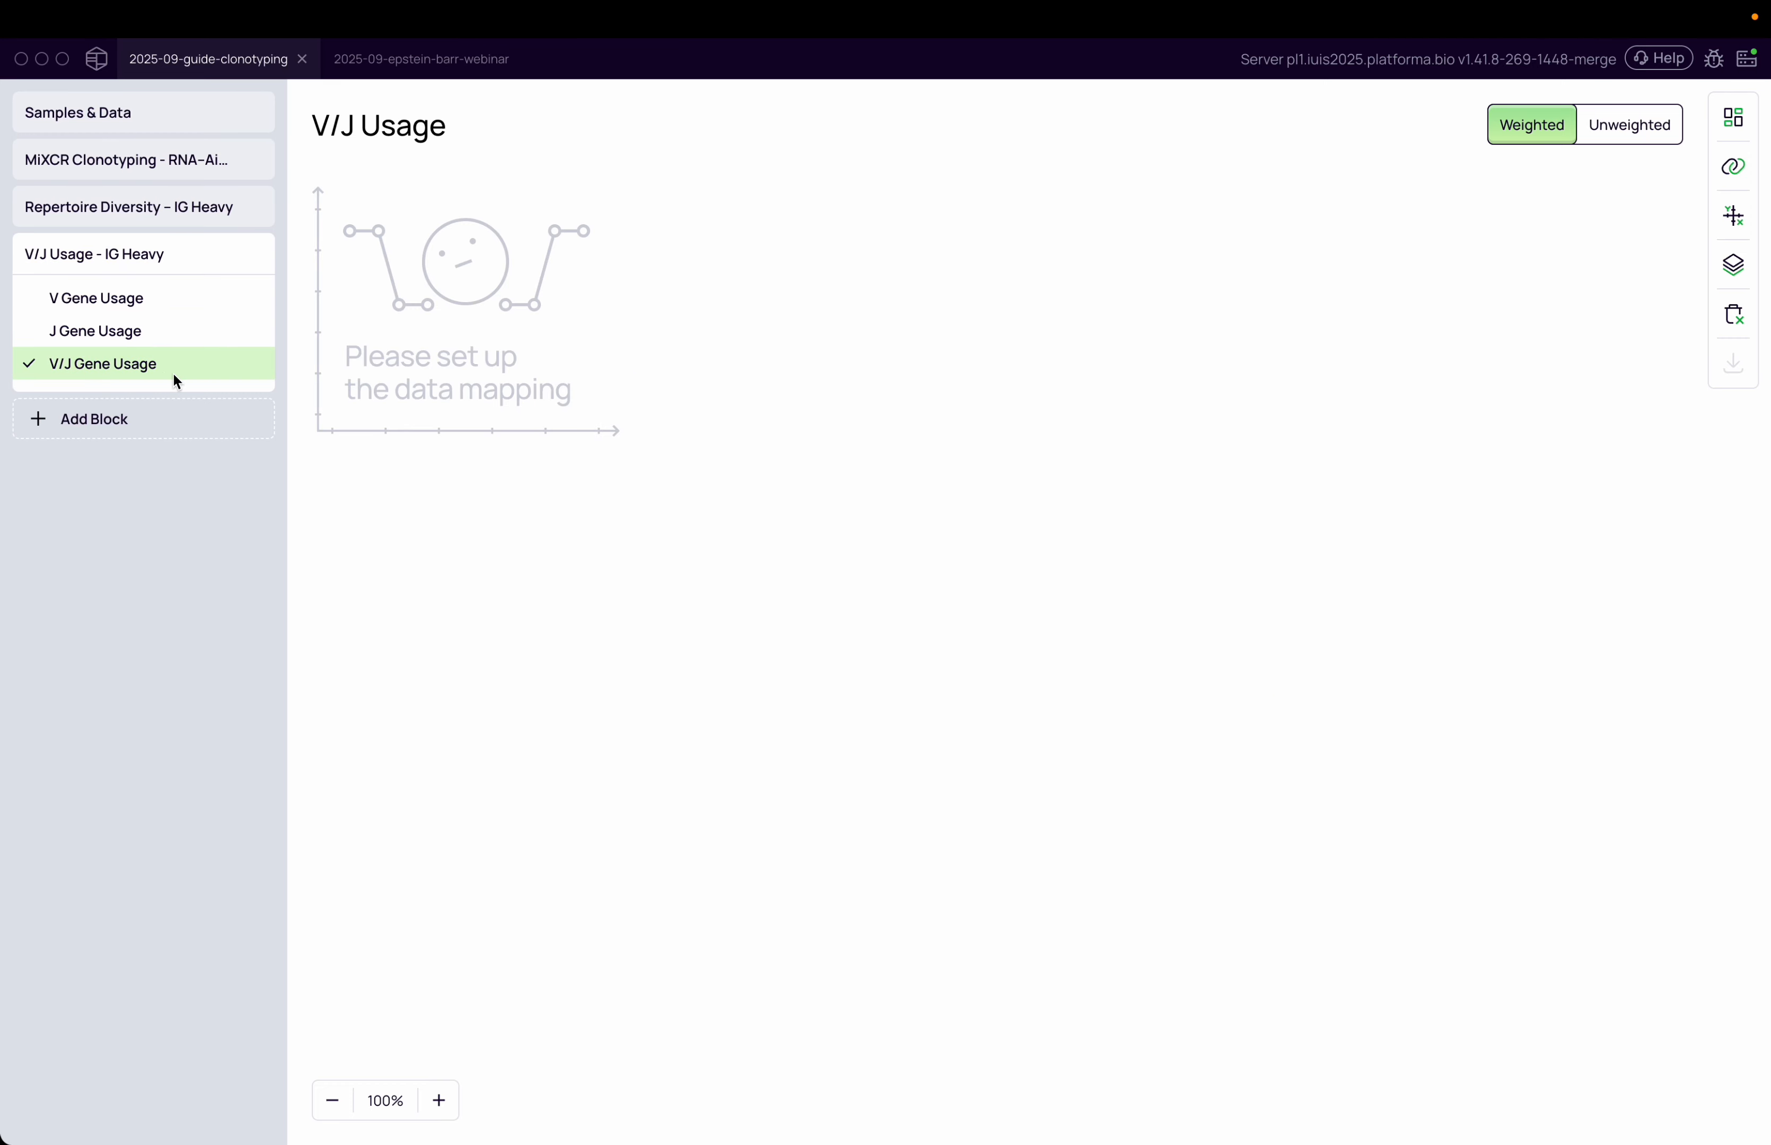
left_click(1732, 183)
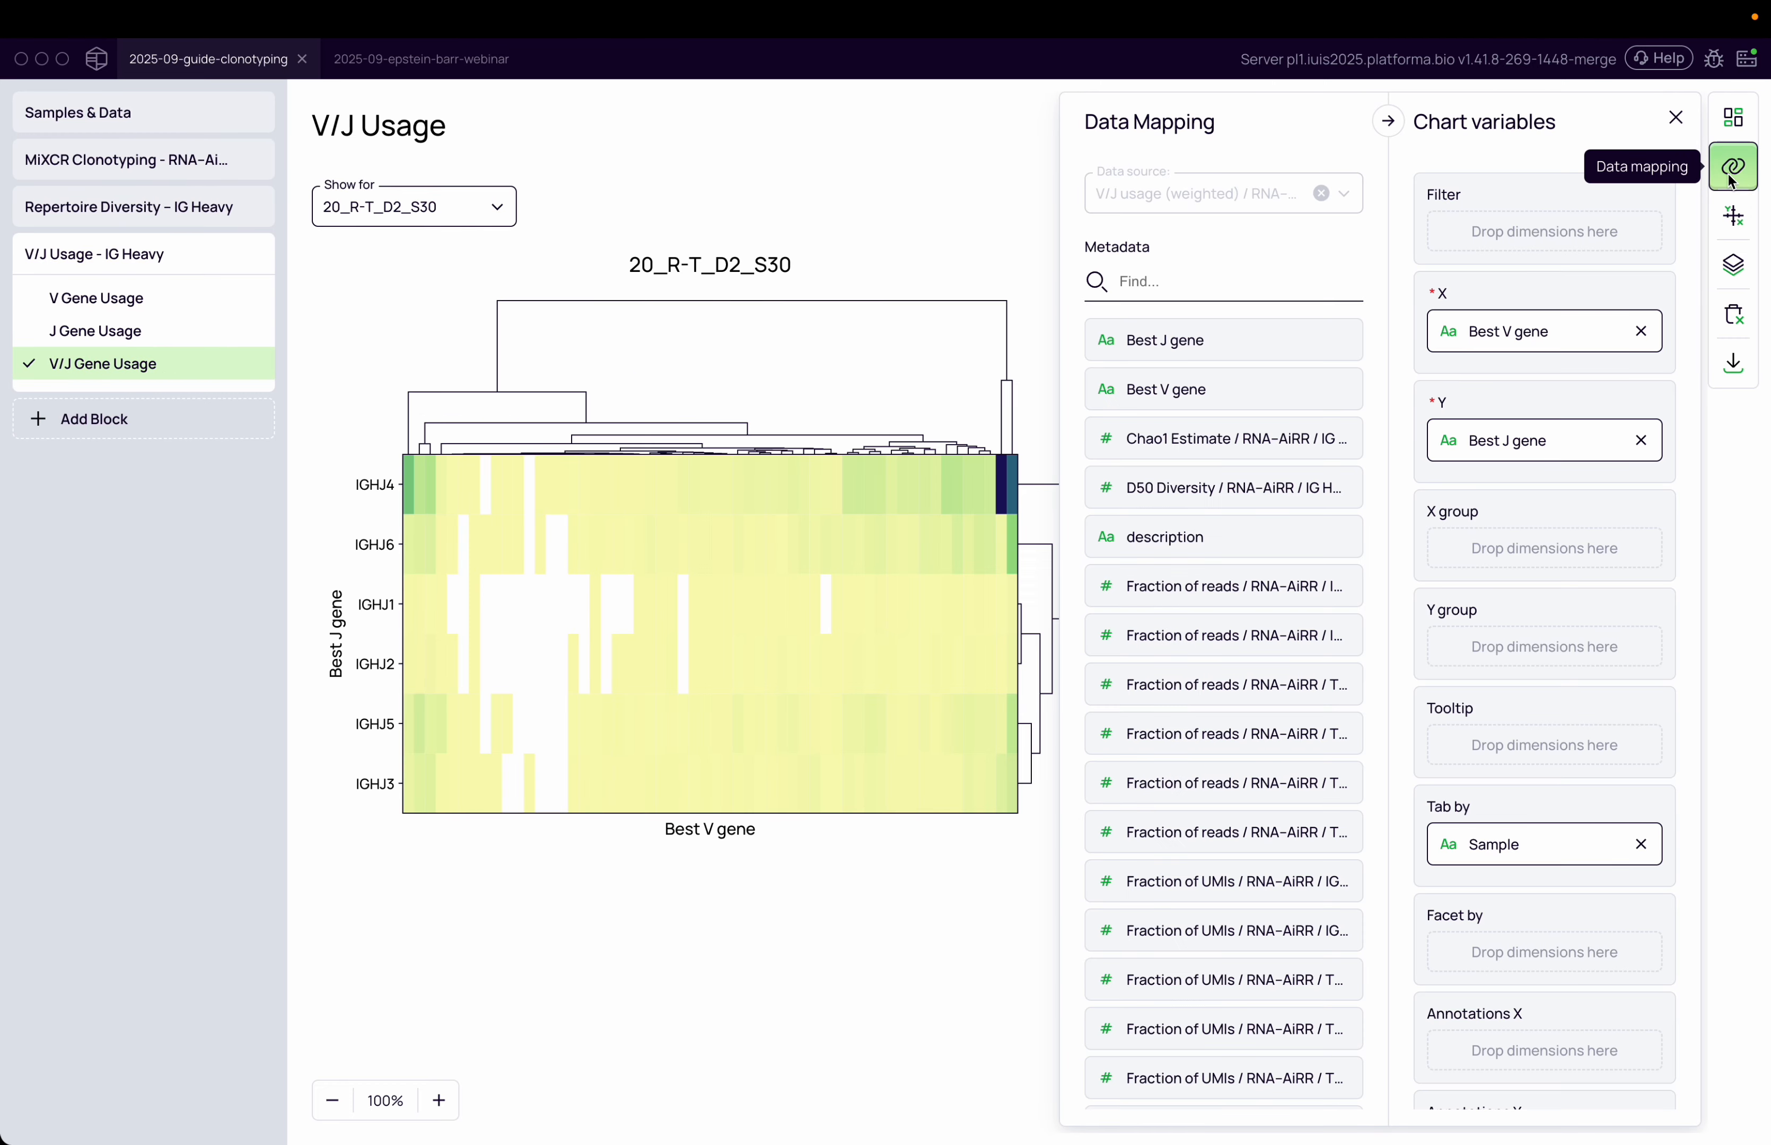
left_click(948, 193)
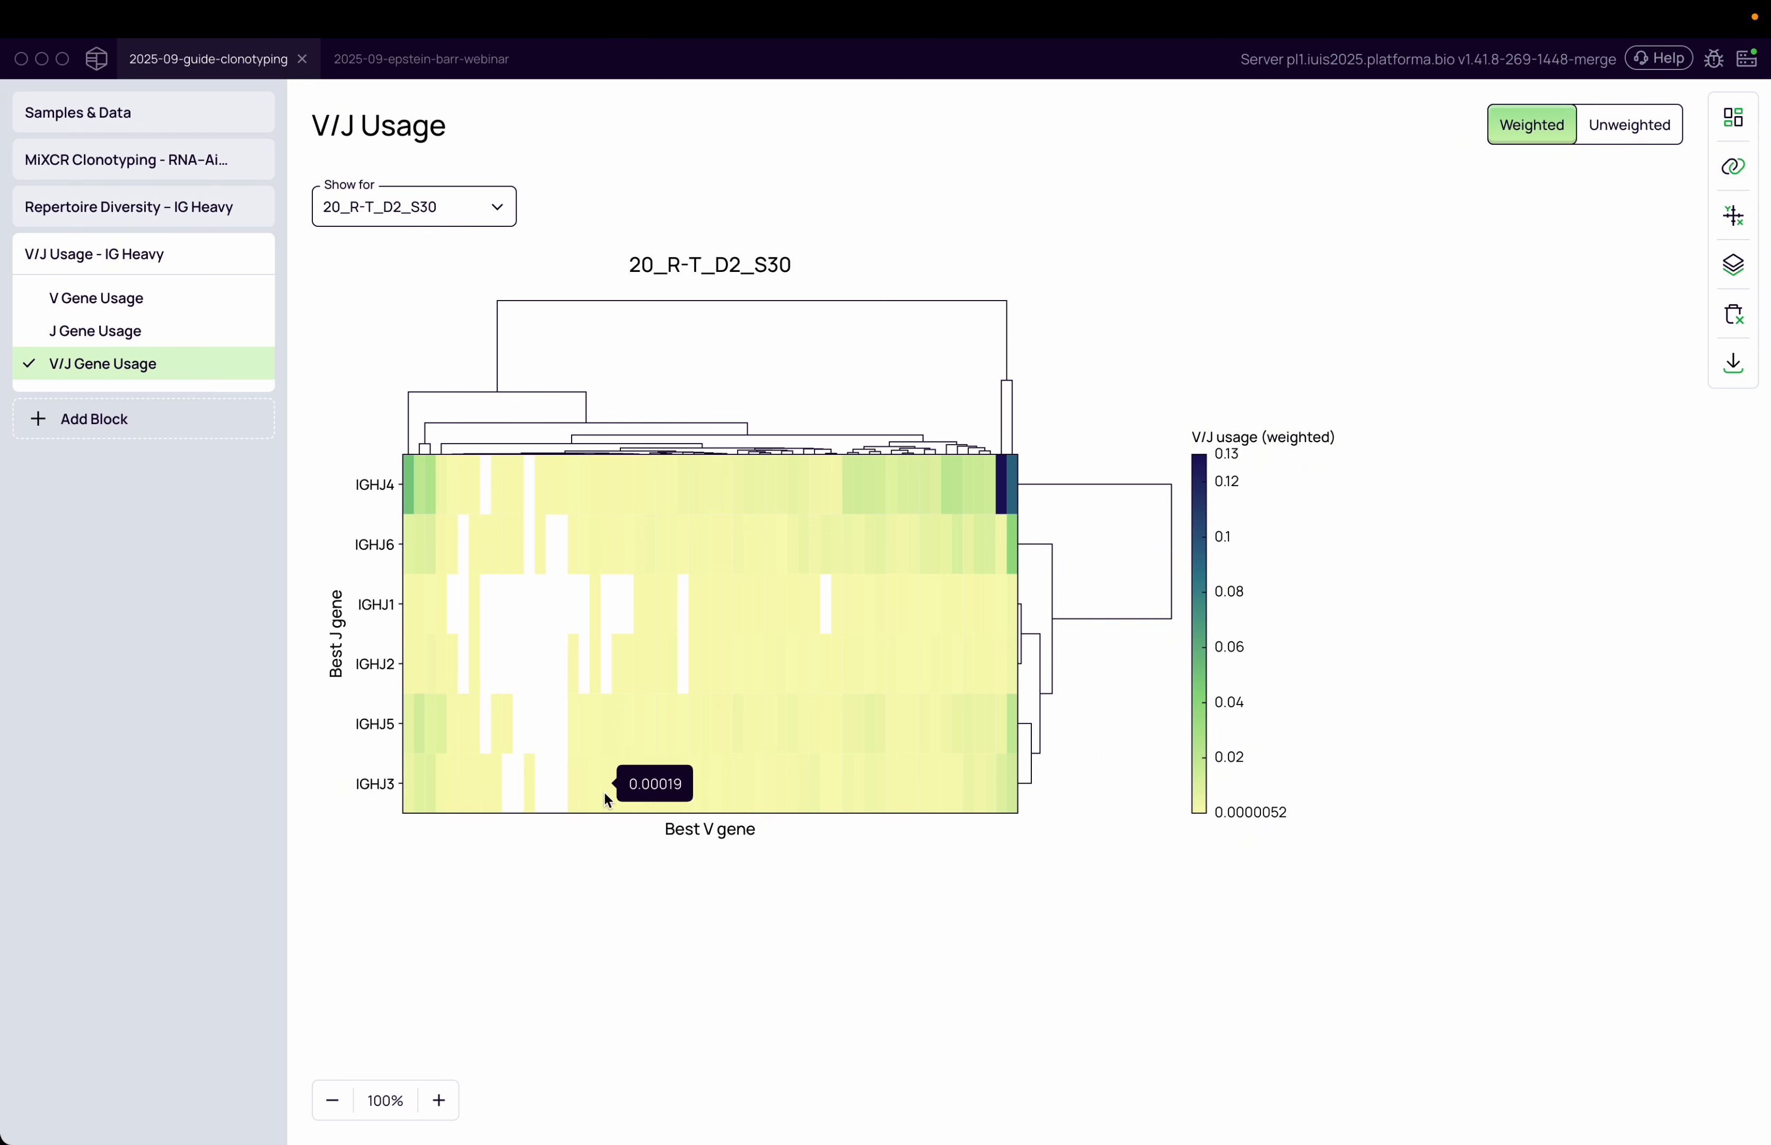
Examine the V gene labels of the V/J usage heatmap for sample 20_R-T_D2_S30
left_click(439, 1101)
left_click(439, 1101)
left_click(439, 1101)
left_click(439, 1101)
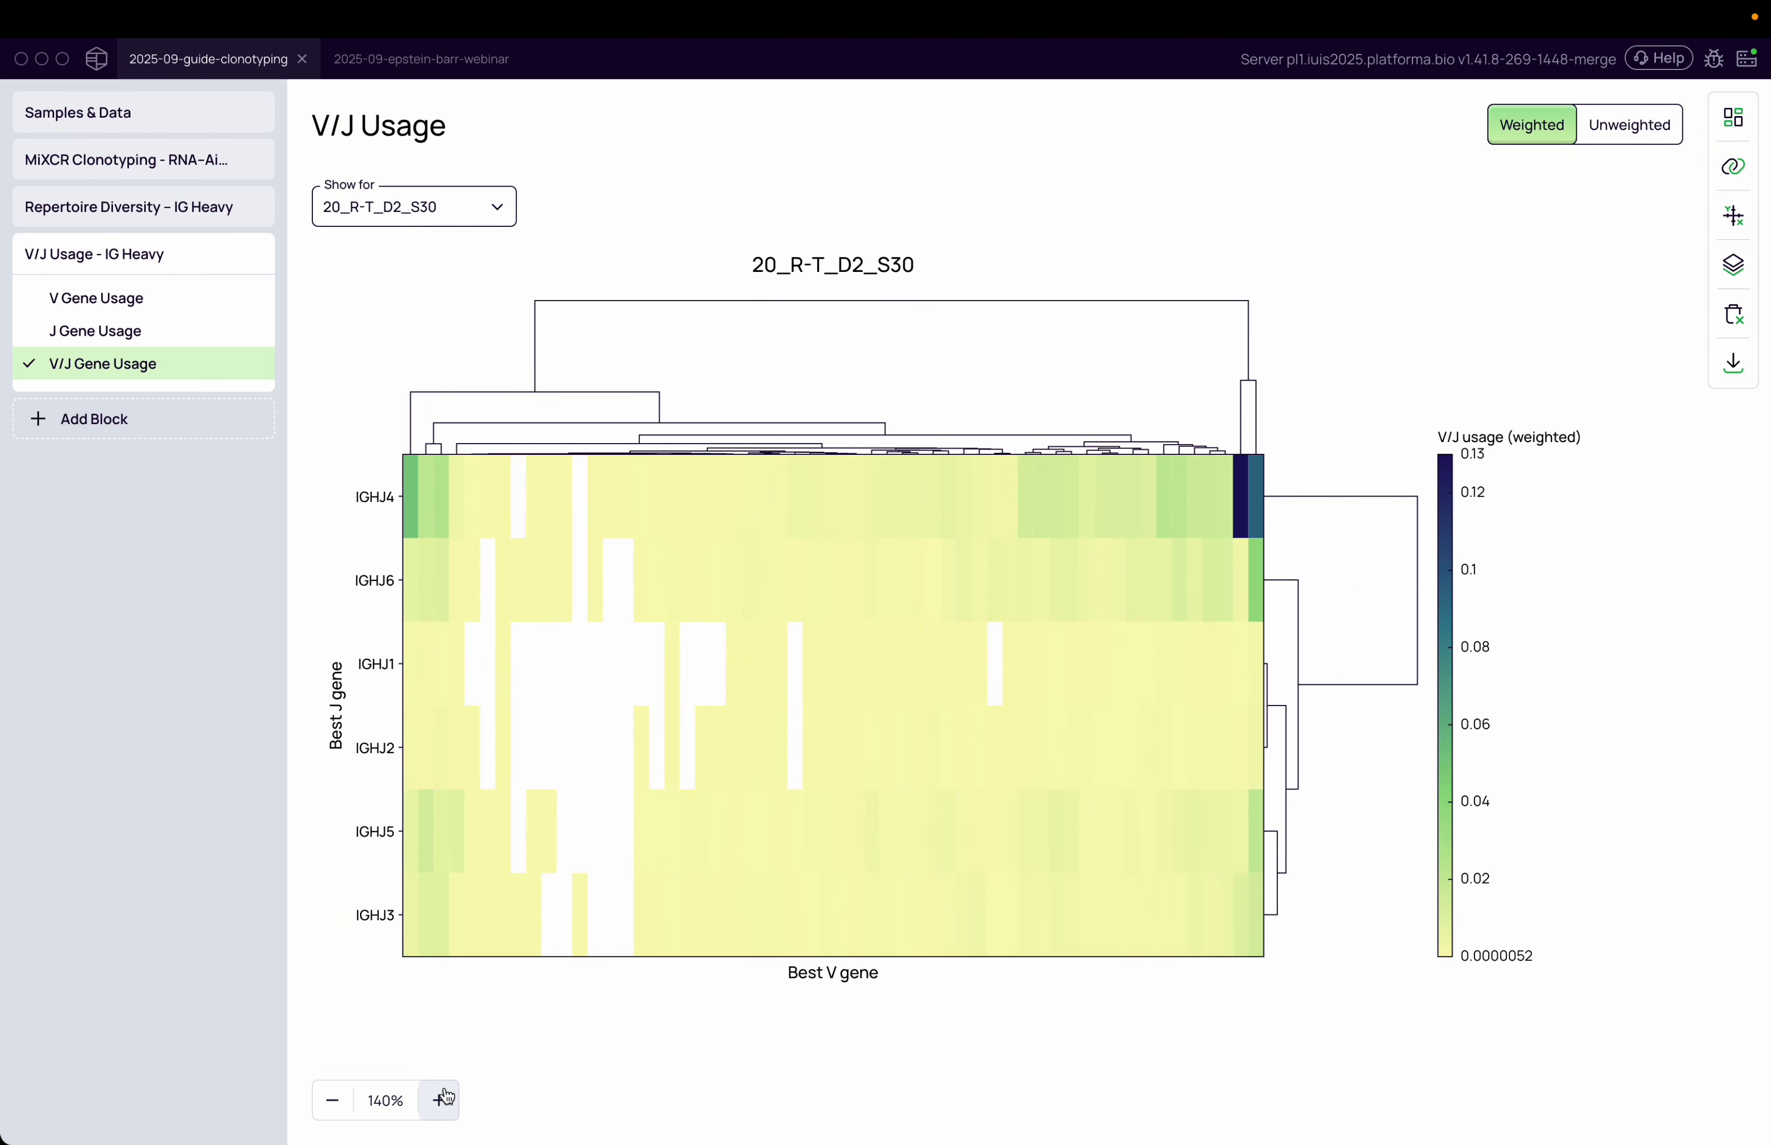
left_click(439, 1101)
left_click(439, 1101)
left_click_drag(568, 1064, 893, 1068)
left_click(361, 963)
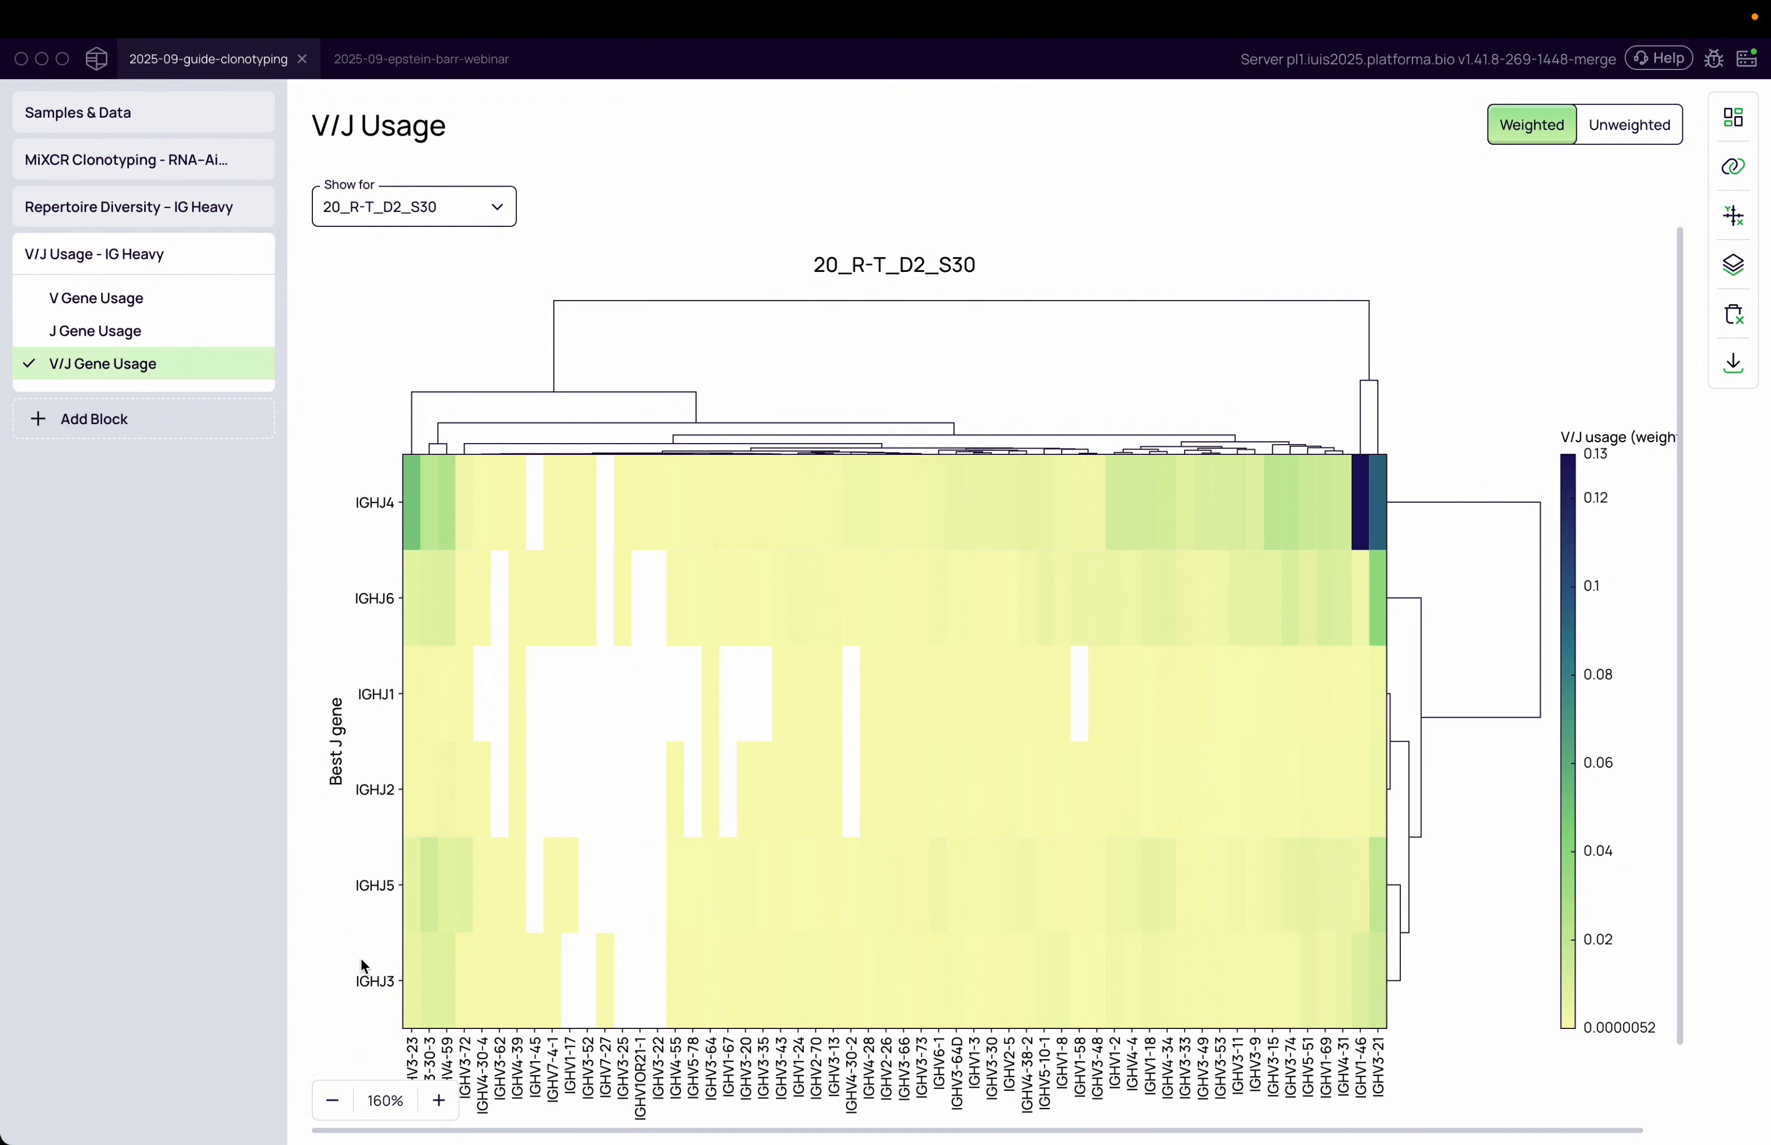
Switch the V/J usage heatmap to sample 9_R_P_D1_S36
left_click(395, 210)
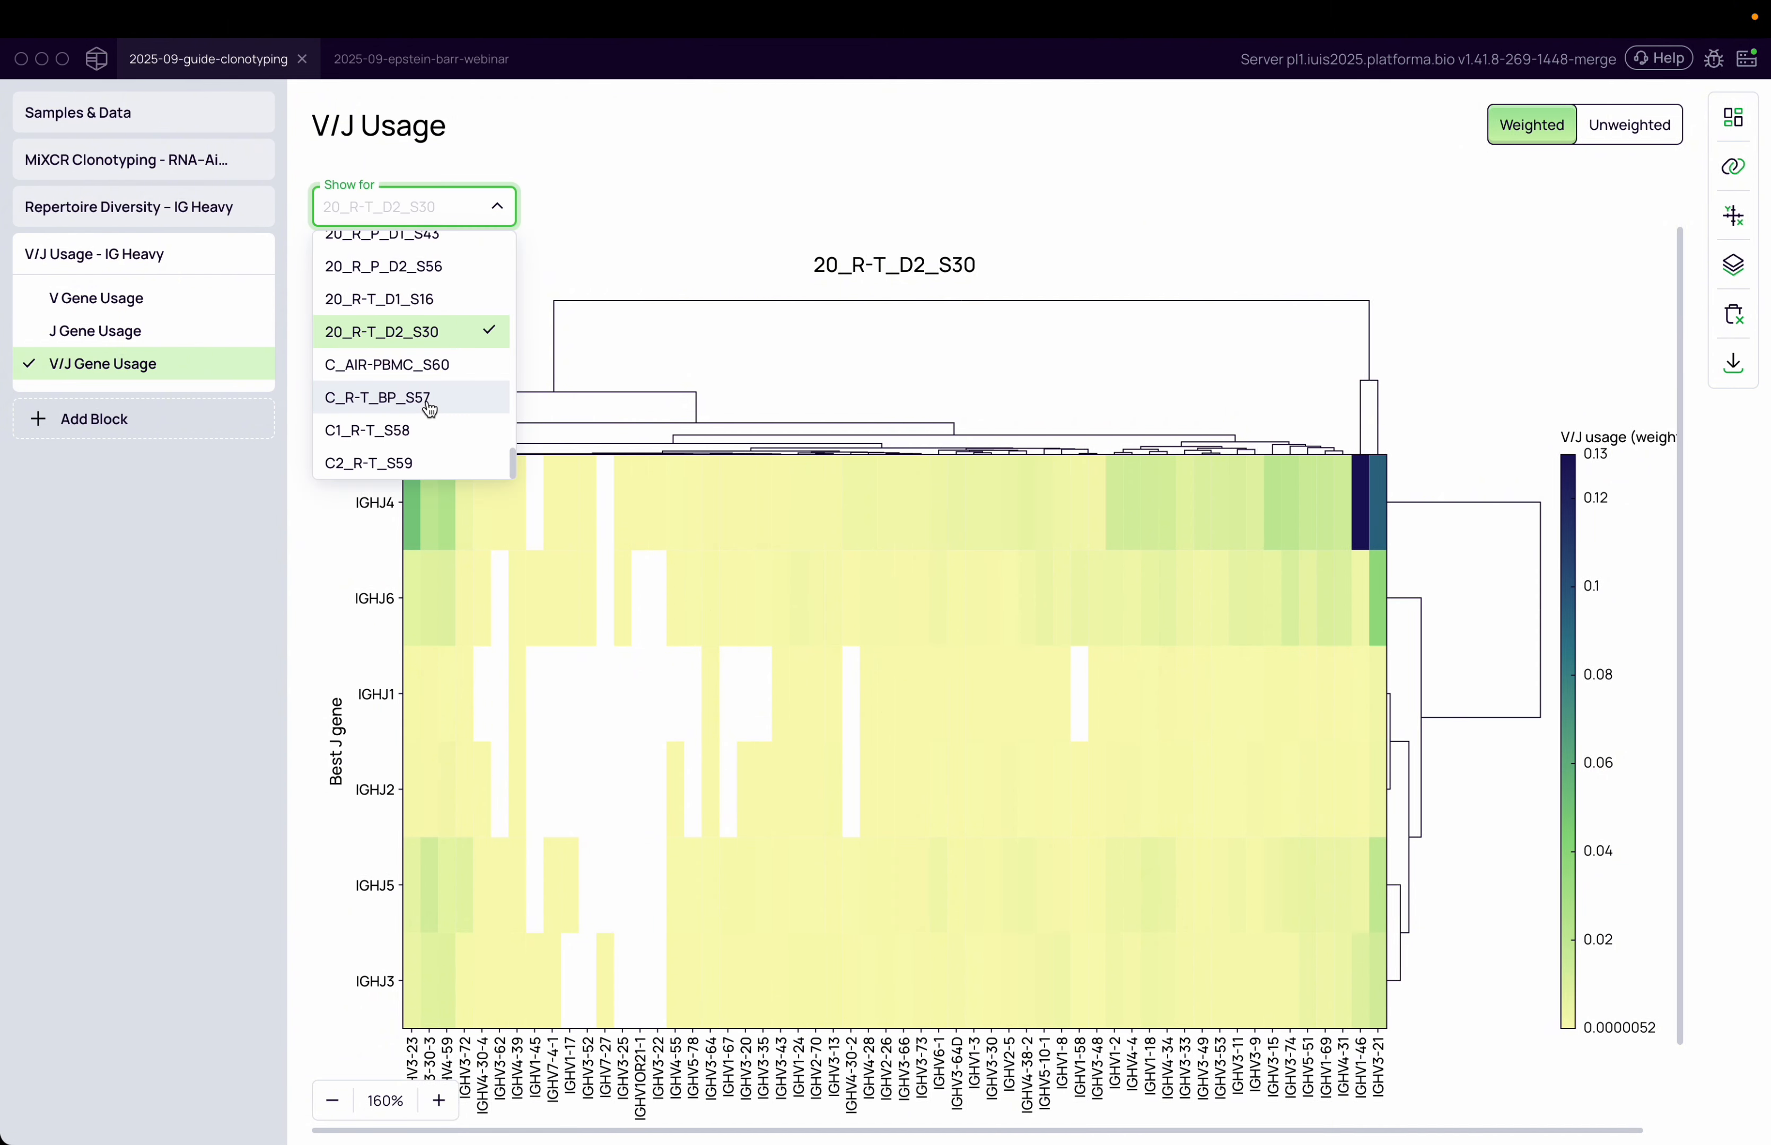
scroll(430, 409, "up", 5)
scroll(430, 409, "up", 2)
left_click(426, 361)
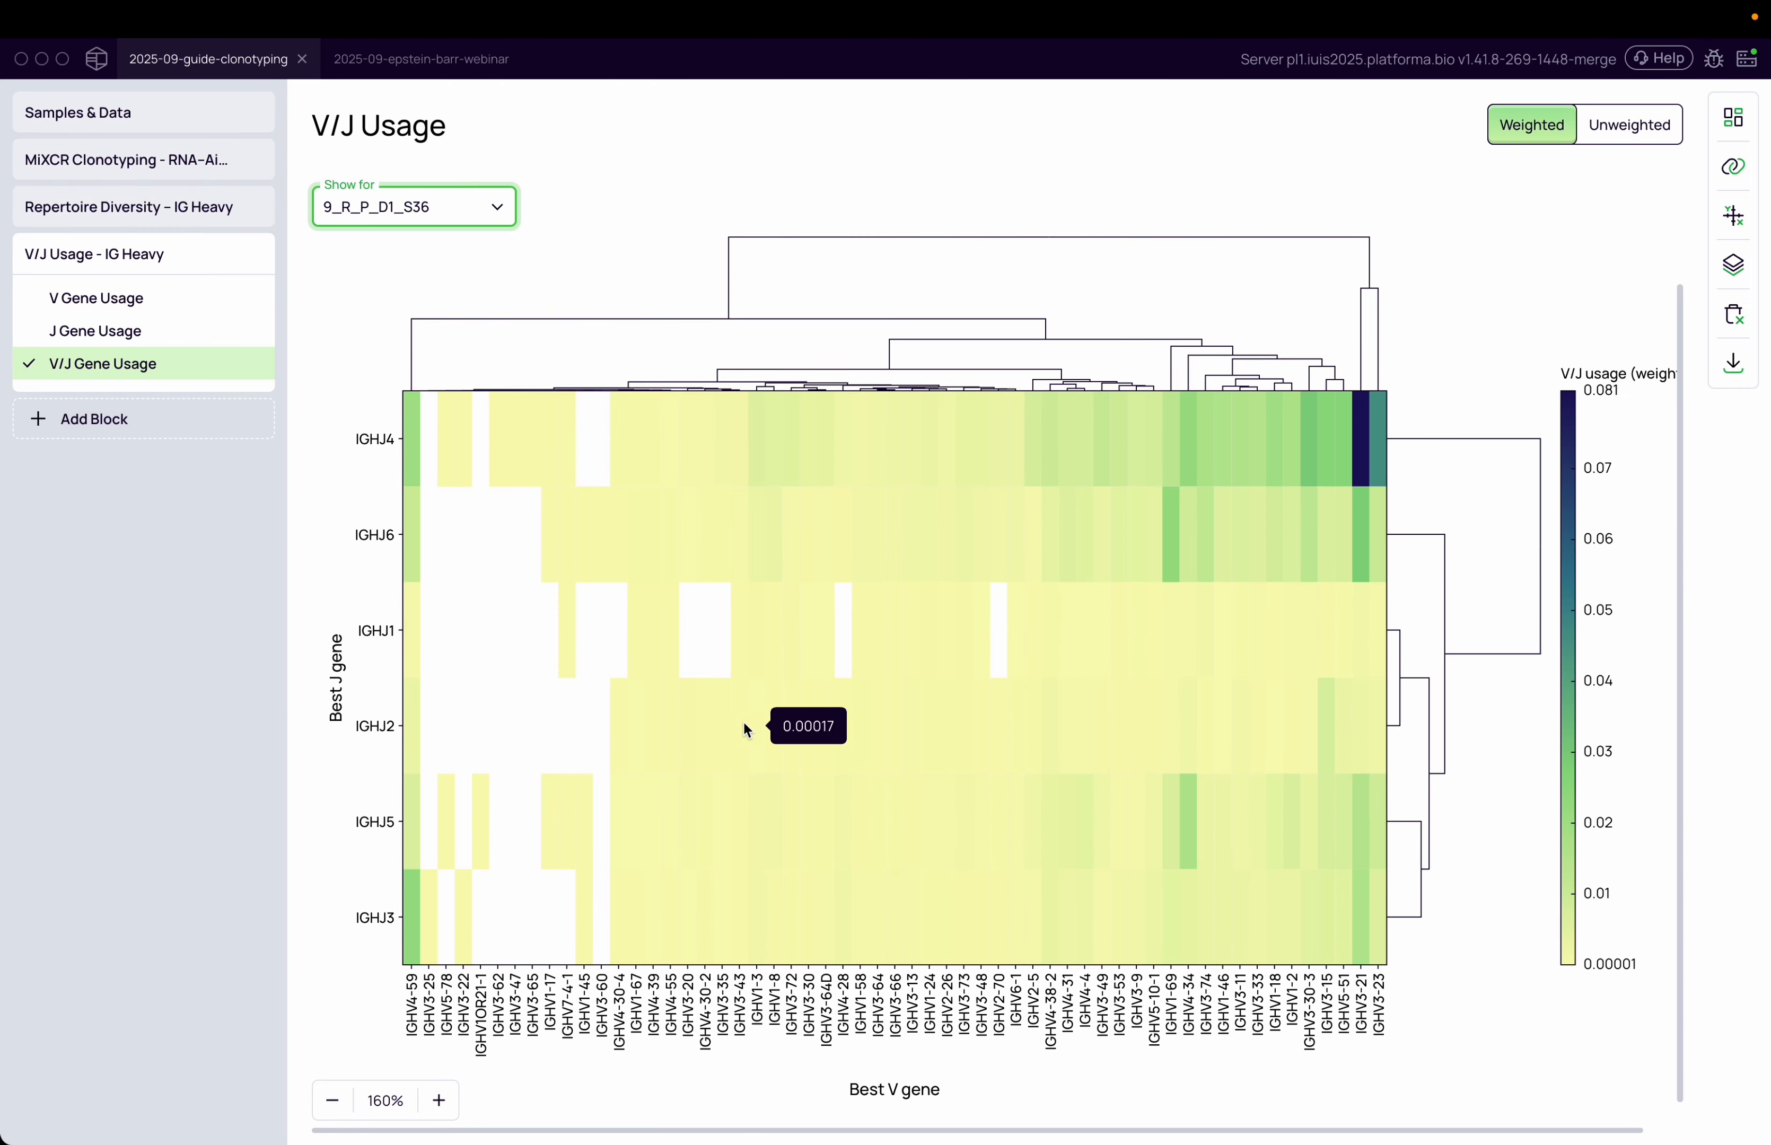
scroll(793, 821, "down", 2)
left_click(338, 1102)
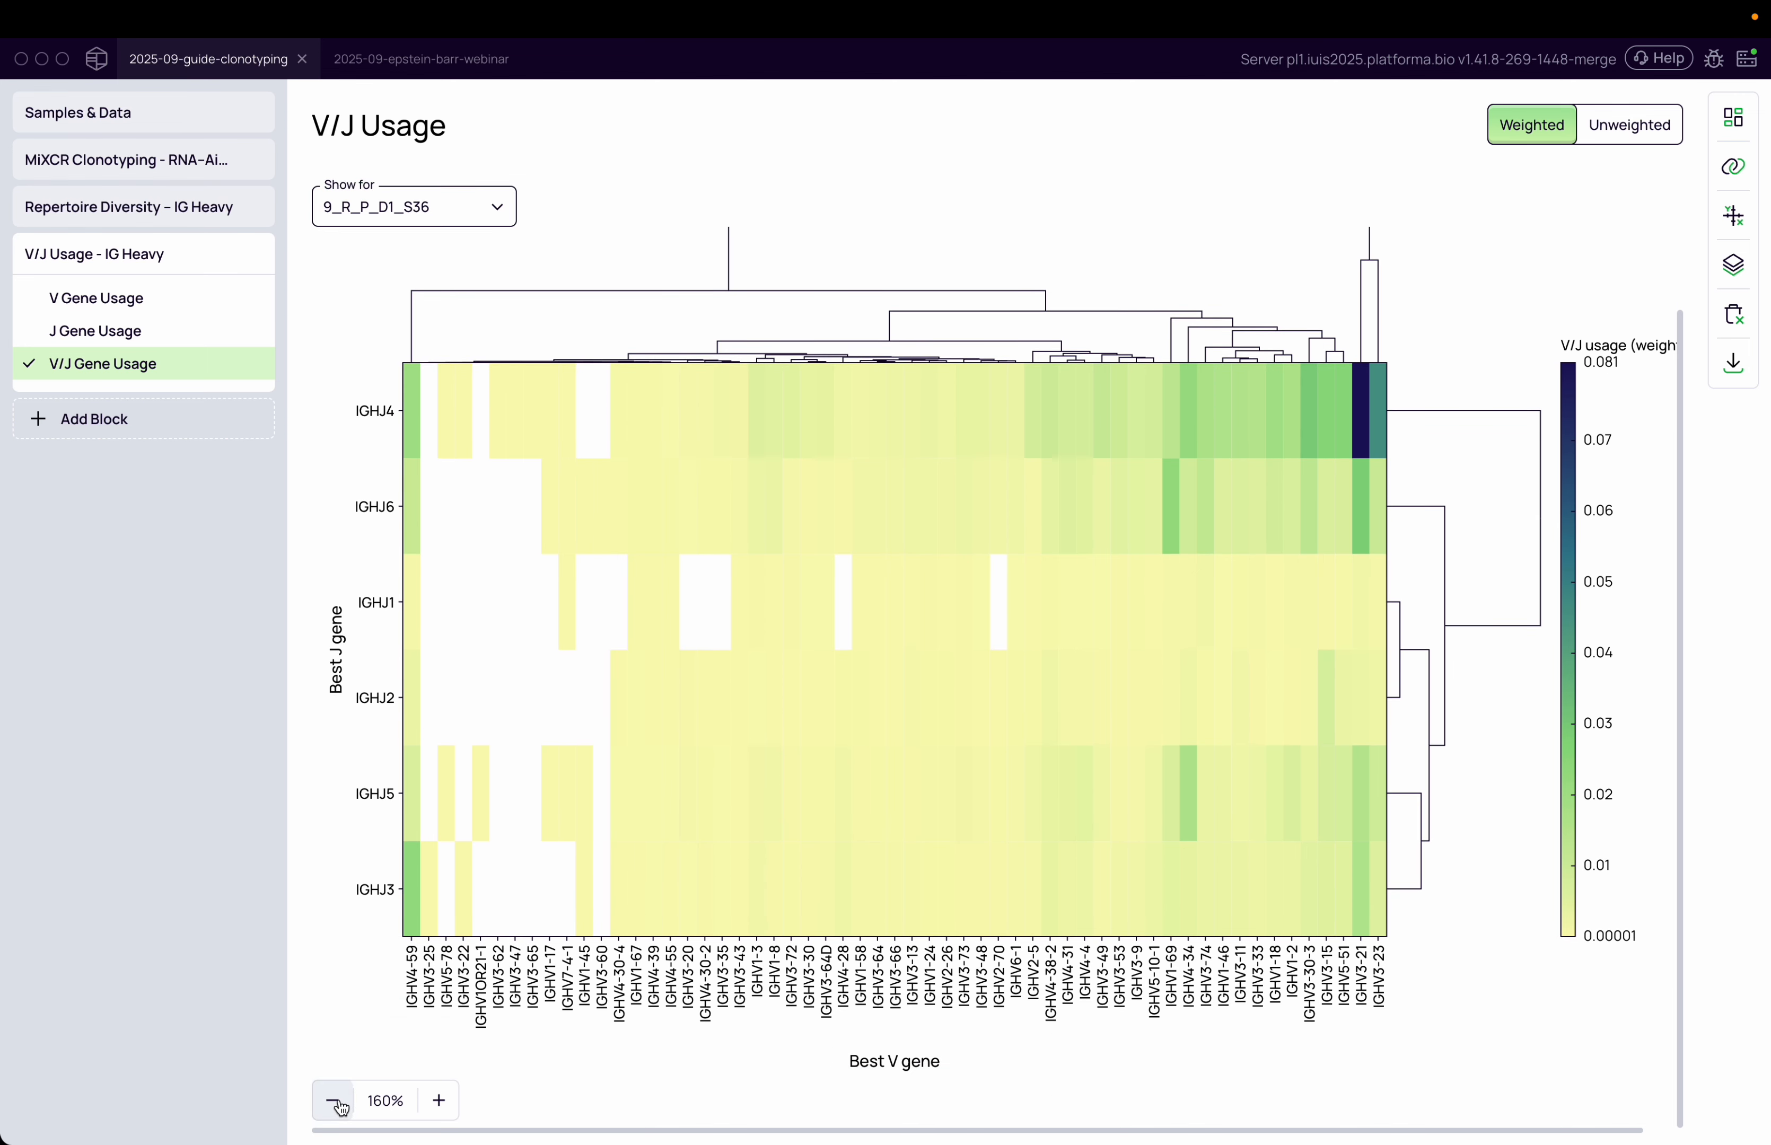
left_click(338, 1101)
left_click(338, 1102)
left_click(335, 1102)
left_click(336, 1101)
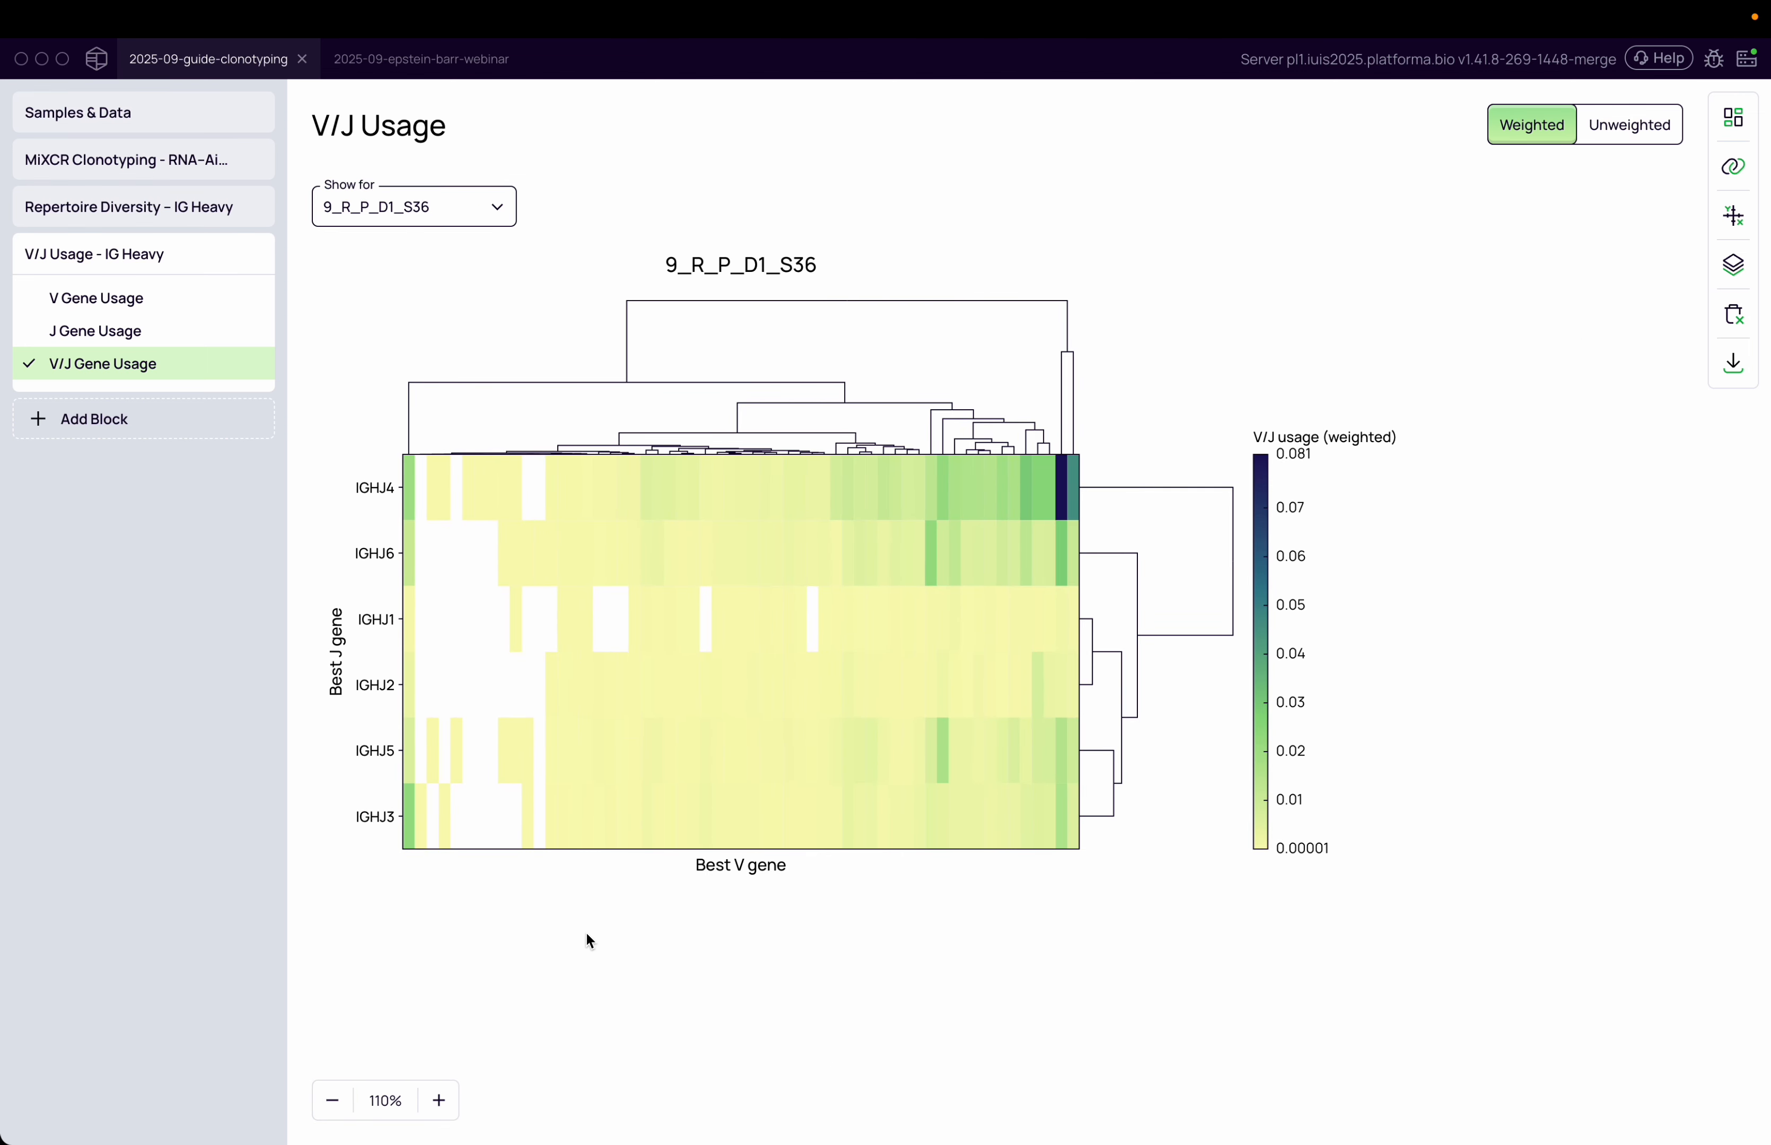